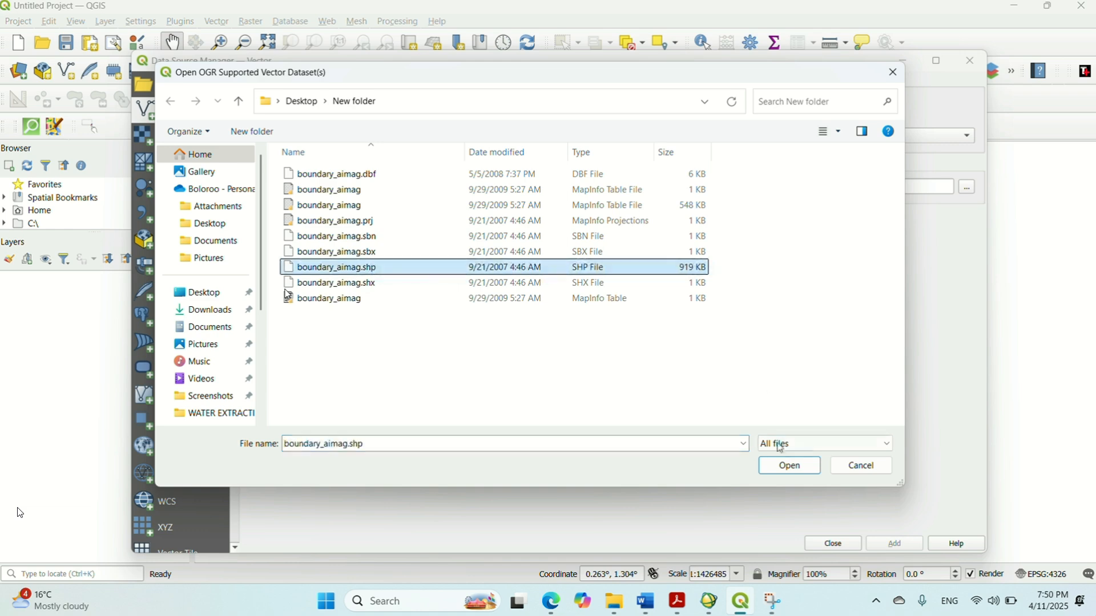
Load the boundary_aimag.shp shapefile as a vector layer and close the data source manager
{"action": "key", "text": "Return"}
{"action": "left_click", "coordinate": [896, 544]}
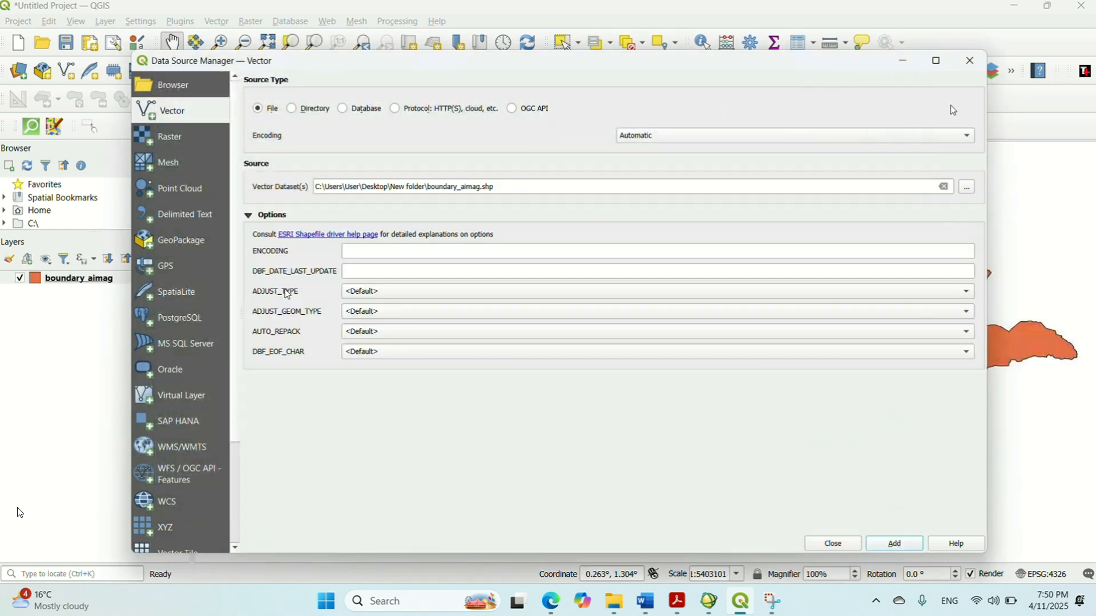
{"action": "left_click", "coordinate": [970, 61]}
{"action": "left_click", "coordinate": [647, 296]}
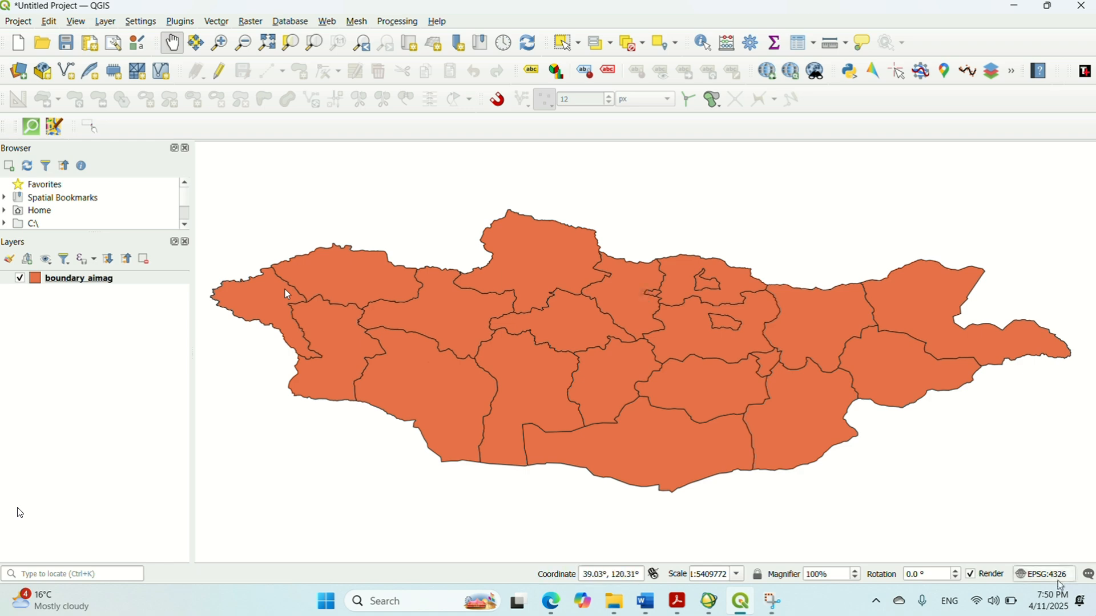
Set the project coordinate reference system to EPSG:32648 - WGS 84 / UTM zone 48N
{"action": "left_click", "coordinate": [1042, 575]}
{"action": "left_click_drag", "start_coordinate": [631, 112], "coordinate": [649, 130]}
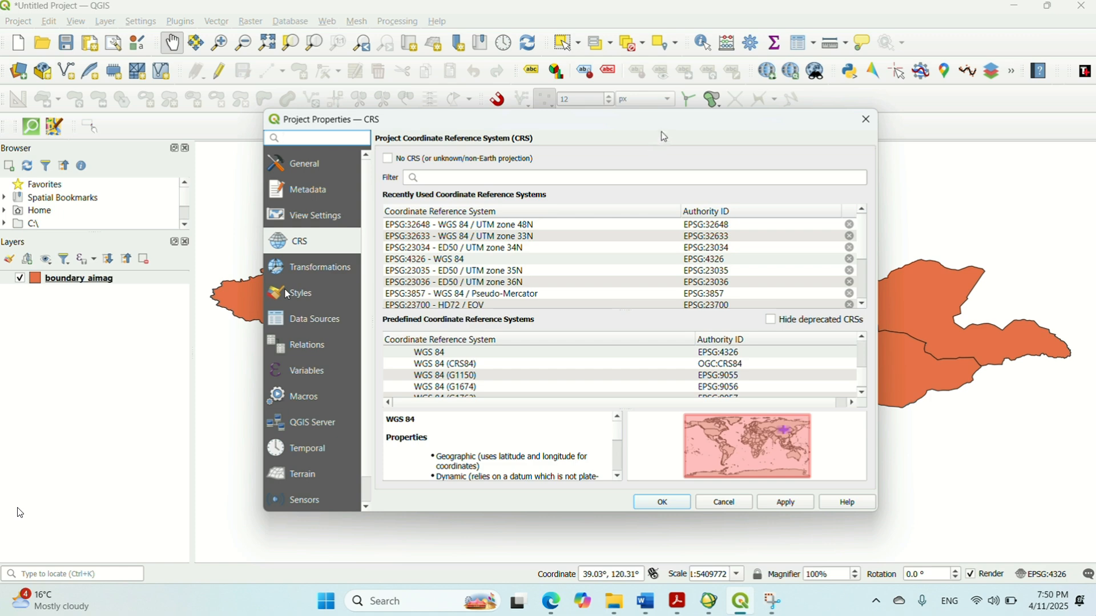
{"action": "left_click", "coordinate": [576, 225]}
{"action": "left_click", "coordinate": [662, 502]}
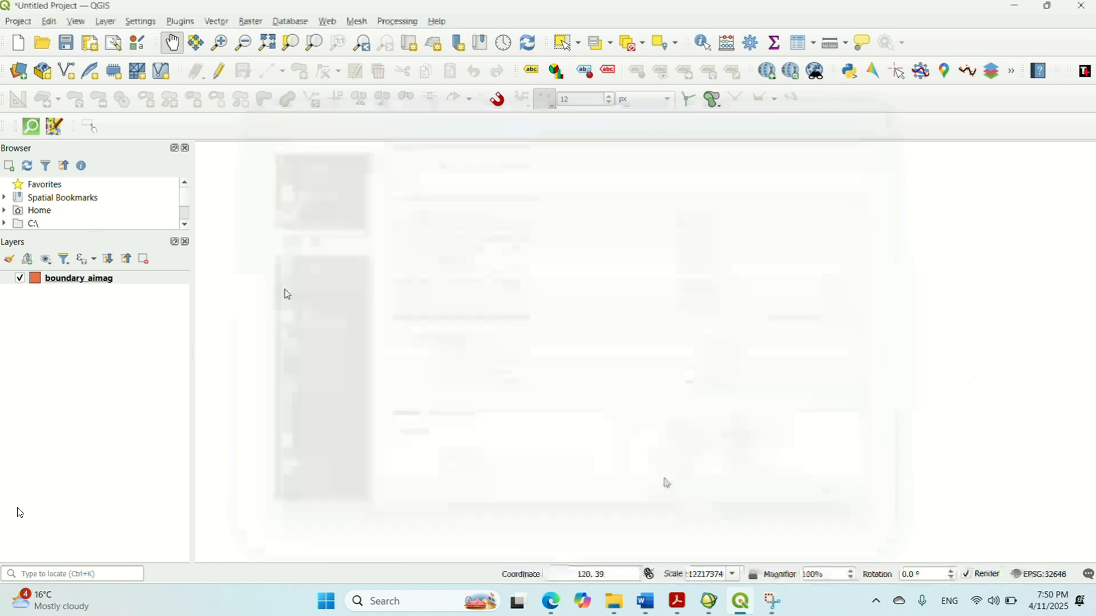
{"action": "scroll", "coordinate": [656, 371], "scroll_direction": "up", "scroll_amount": 1}
{"action": "scroll", "coordinate": [655, 382], "scroll_direction": "down", "scroll_amount": 1}
{"action": "left_click_drag", "start_coordinate": [655, 379], "coordinate": [606, 350]}
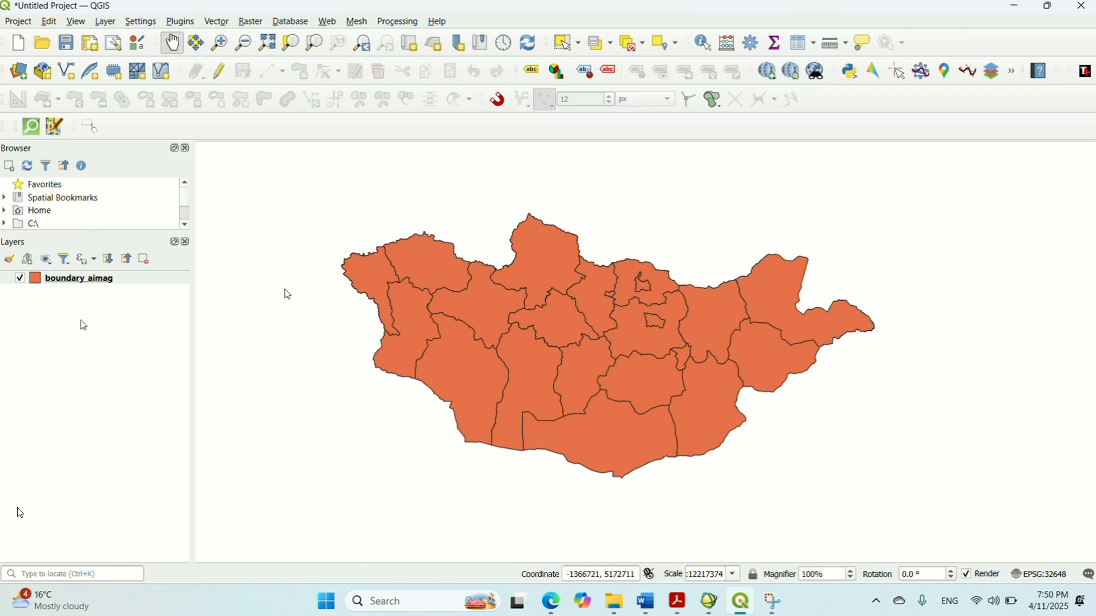
Apply categorized symbology to the boundary_aimag layer, classified by the AIMAG_ENG field with random colors
{"action": "right_click", "coordinate": [113, 281]}
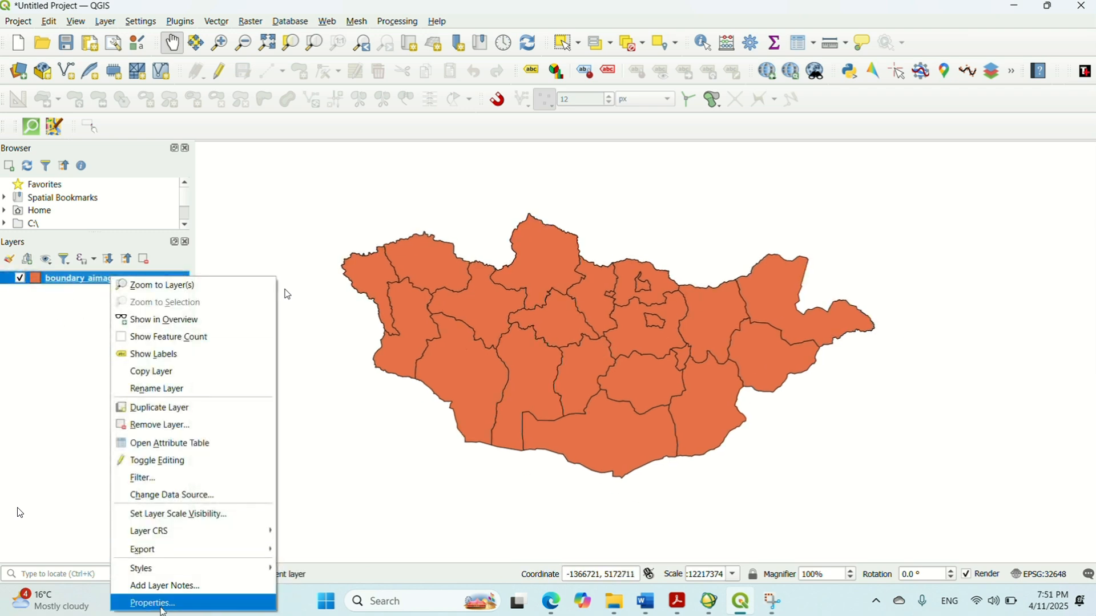
{"action": "left_click", "coordinate": [162, 609]}
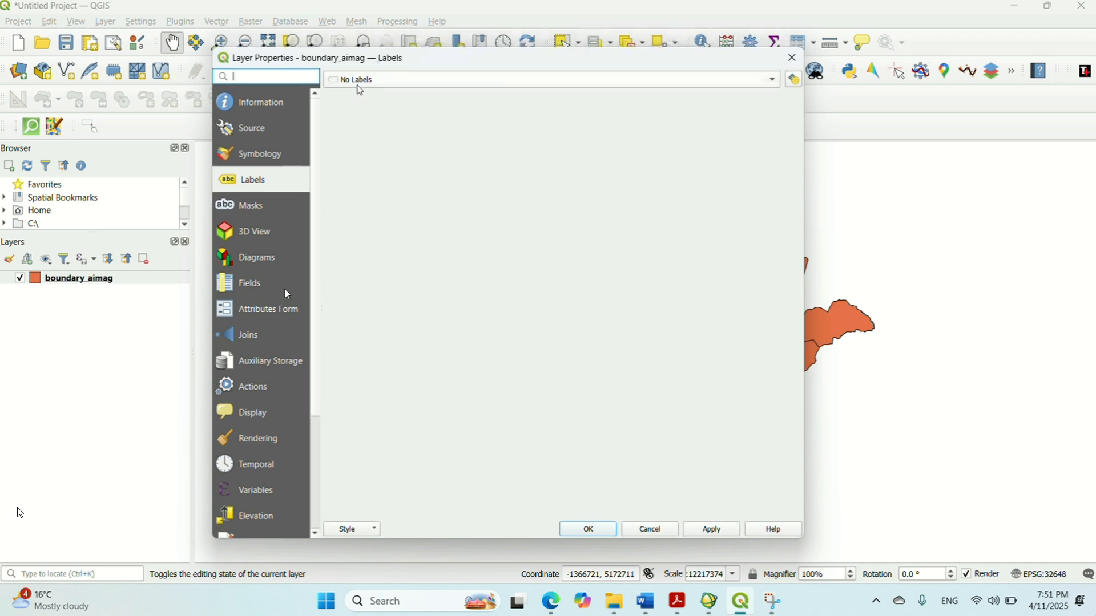
{"action": "left_click", "coordinate": [252, 152]}
{"action": "left_click", "coordinate": [438, 77]}
{"action": "left_click", "coordinate": [406, 96]}
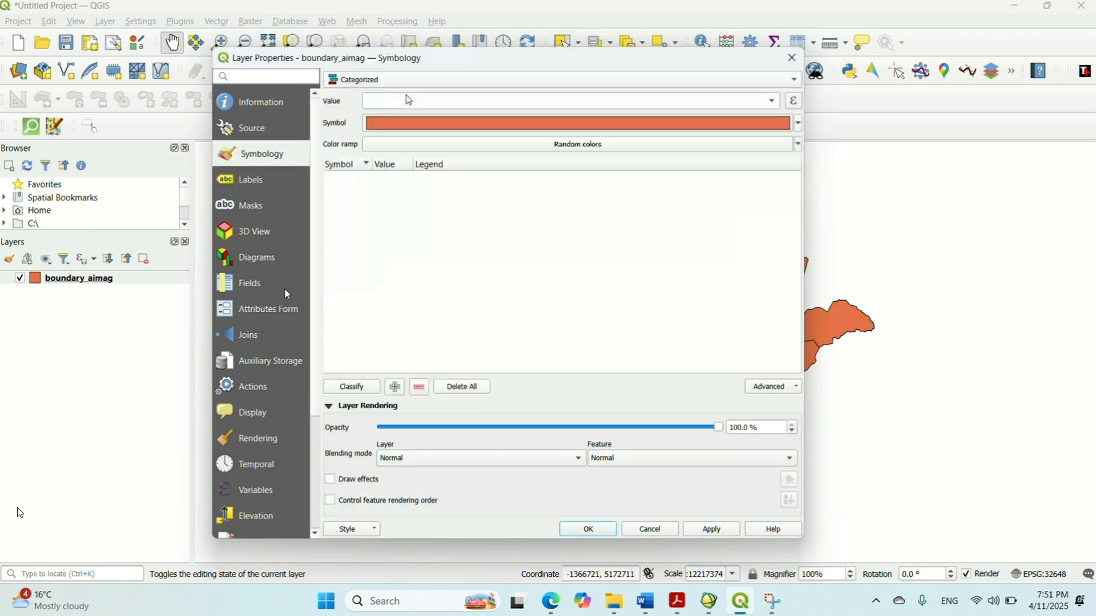
{"action": "left_click", "coordinate": [771, 108]}
{"action": "left_click", "coordinate": [452, 136]}
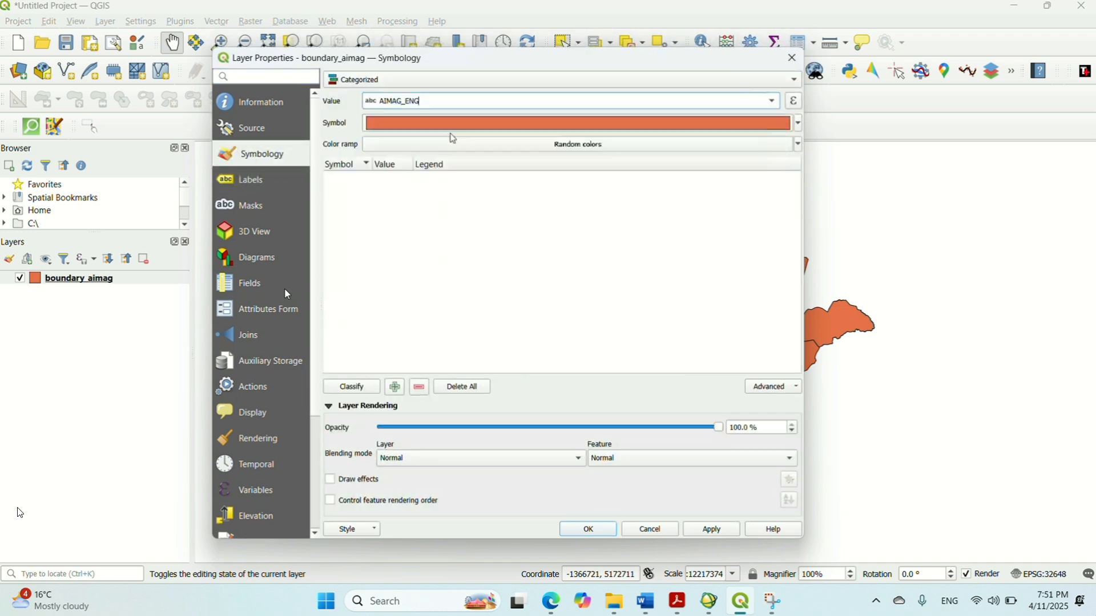
{"action": "left_click", "coordinate": [363, 385]}
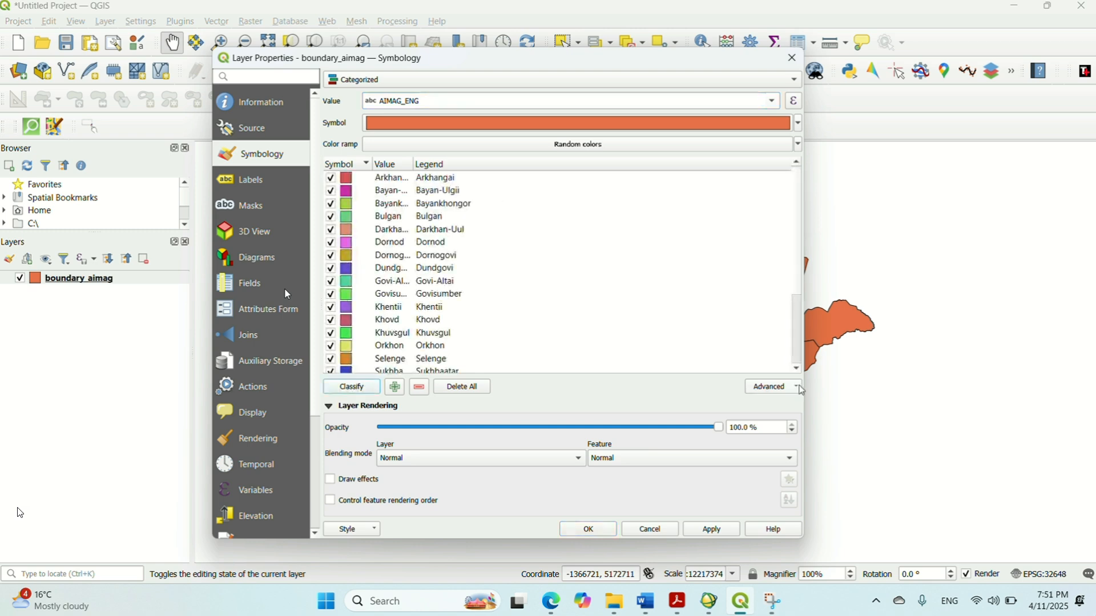
{"action": "left_click", "coordinate": [690, 526]}
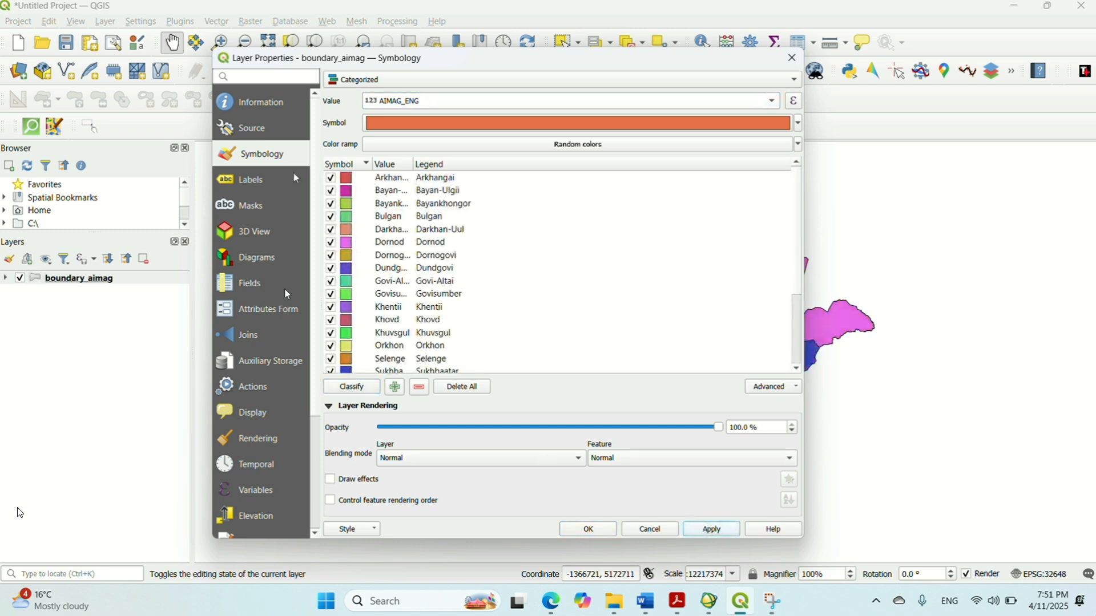
Enable single labels on the boundary_aimag layer using the AIMAG_ENG field as the label value
{"action": "left_click", "coordinate": [249, 201]}
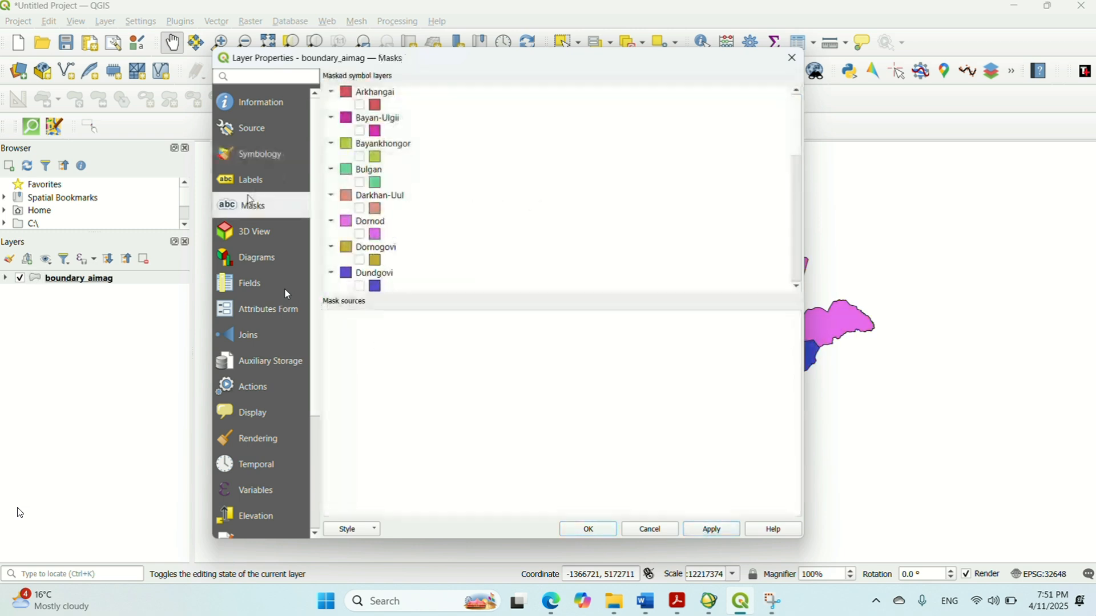
{"action": "left_click", "coordinate": [250, 182]}
{"action": "left_click", "coordinate": [415, 84]}
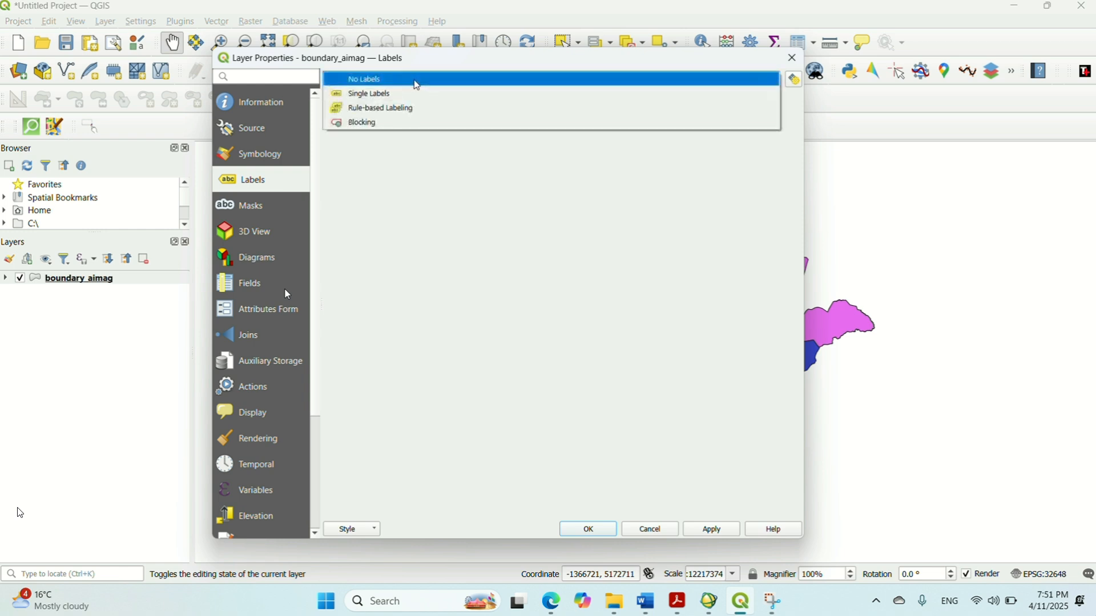
{"action": "left_click", "coordinate": [418, 93]}
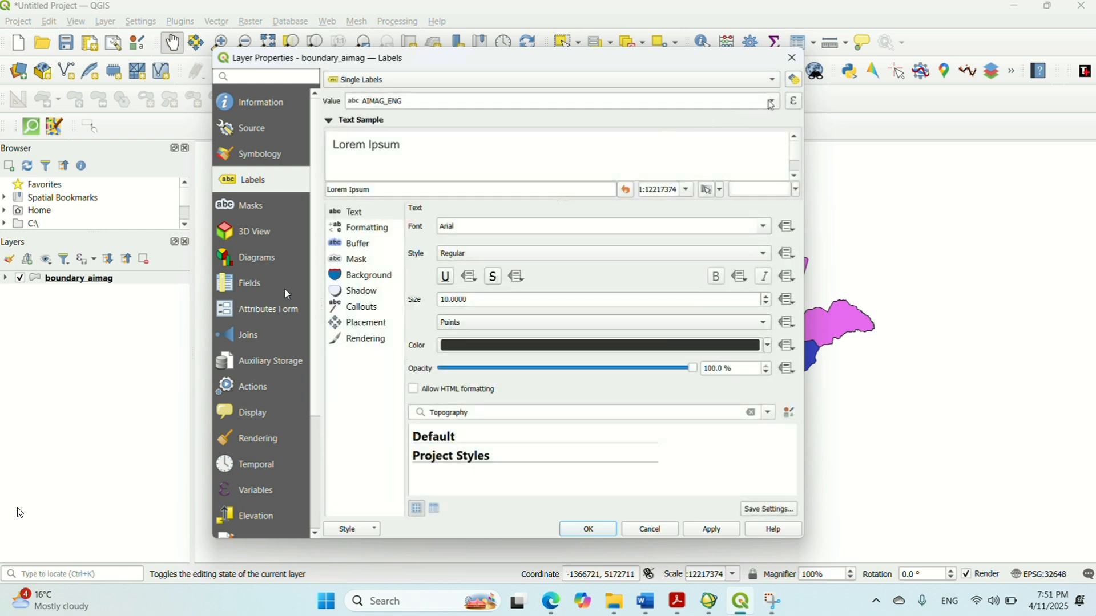
{"action": "left_click", "coordinate": [780, 106]}
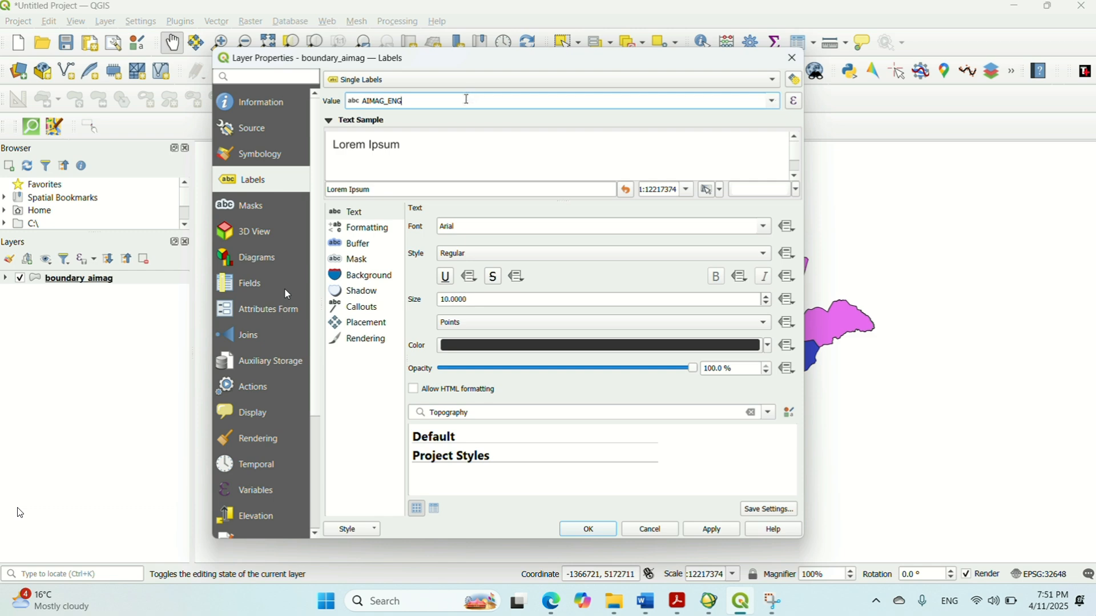
Format the label text as Times New Roman, Bold, size 12 points, and apply it
{"action": "left_click", "coordinate": [711, 229]}
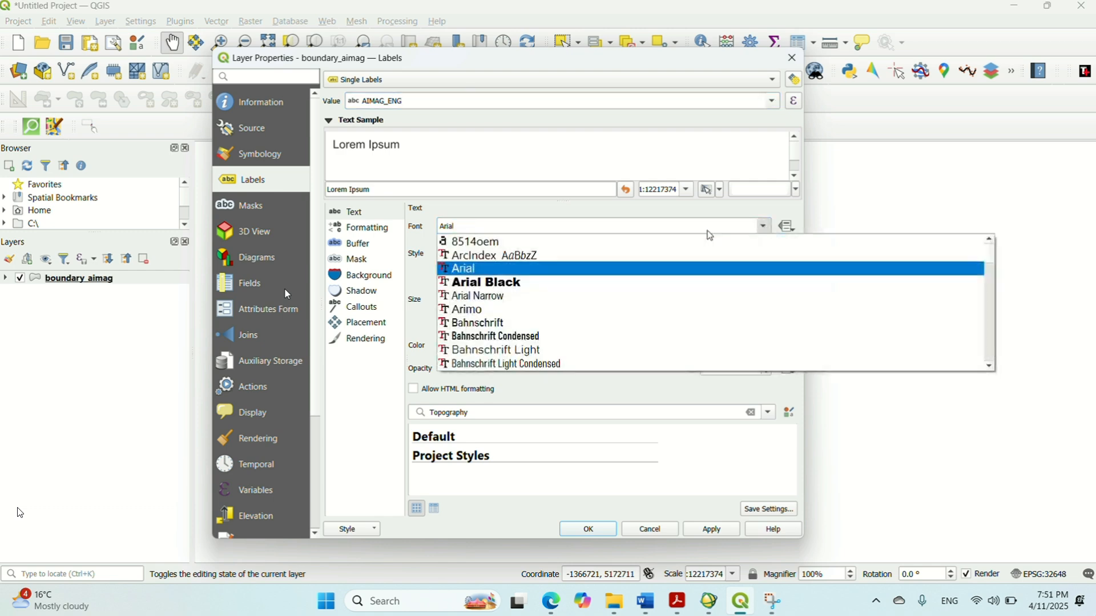
{"action": "scroll", "coordinate": [624, 281], "scroll_direction": "down", "scroll_amount": 15}
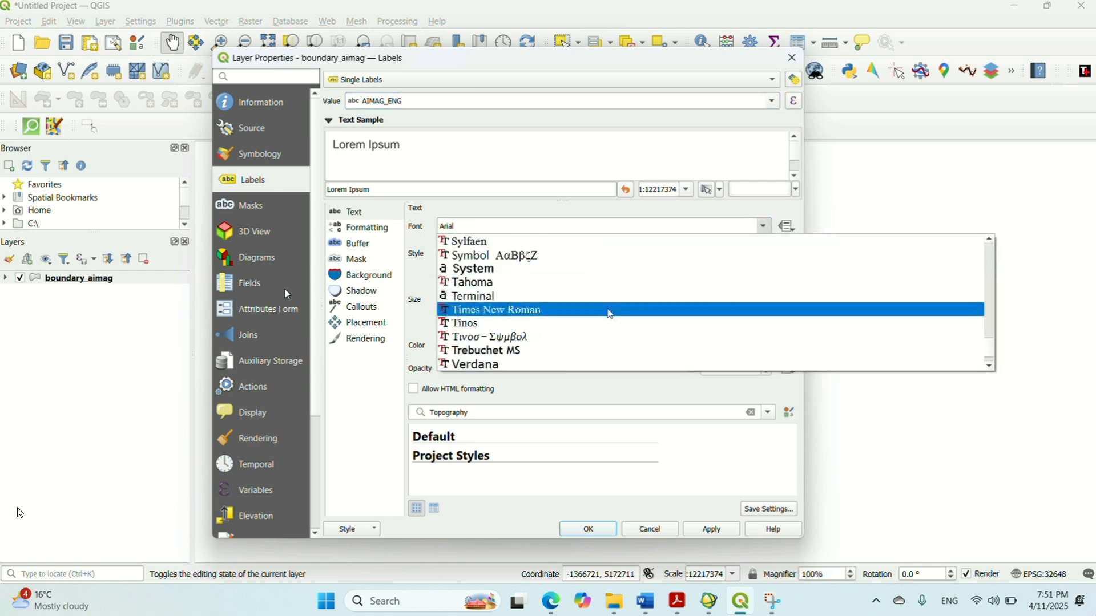
{"action": "left_click", "coordinate": [607, 308]}
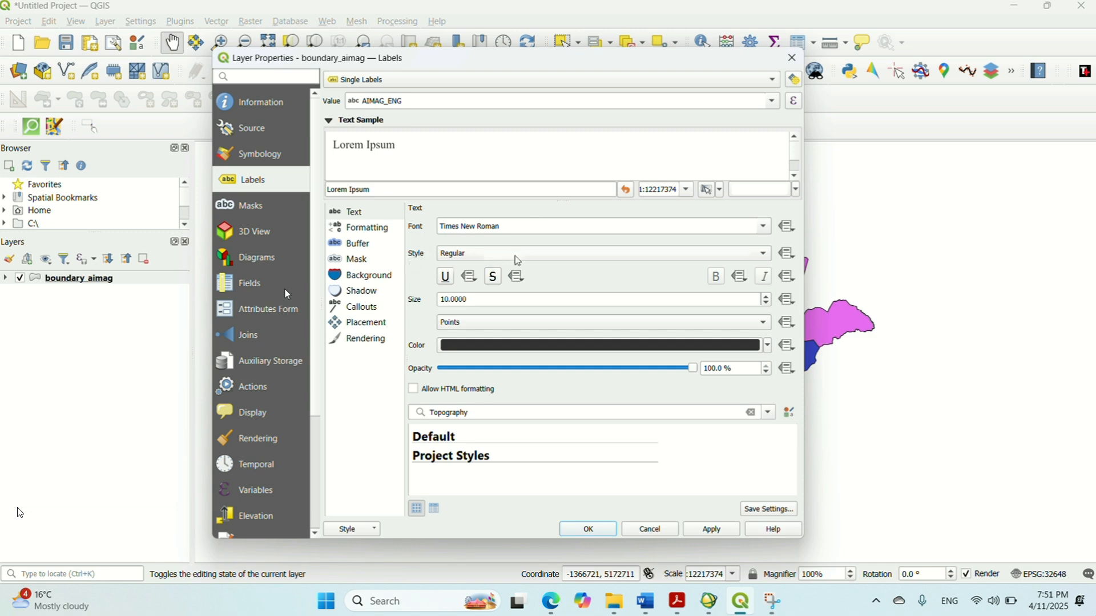
{"action": "left_click", "coordinate": [768, 257]}
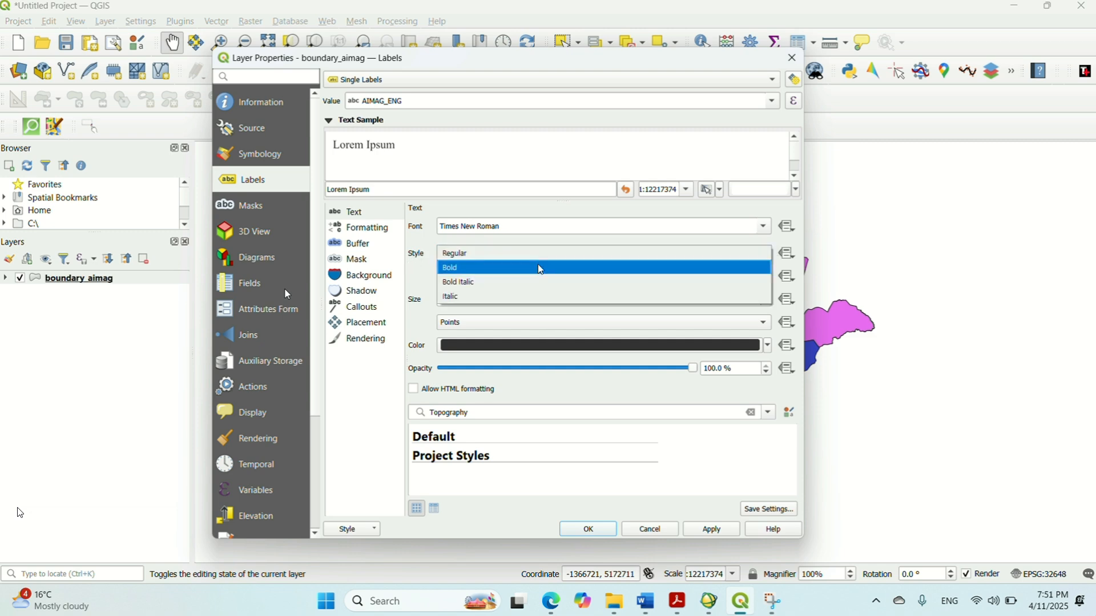
{"action": "left_click", "coordinate": [541, 268]}
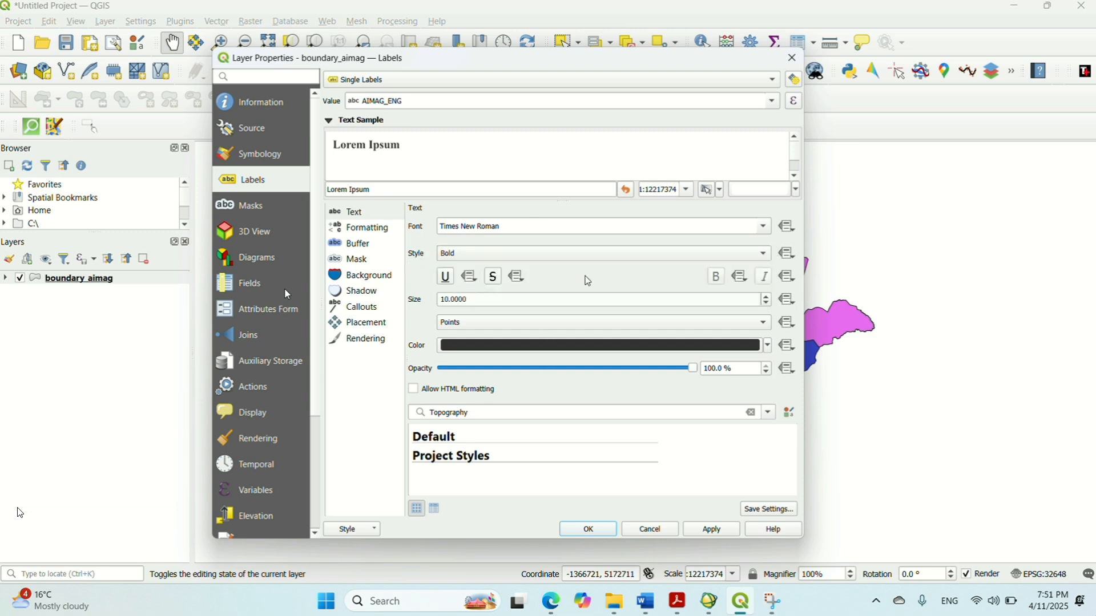
{"action": "left_click_drag", "start_coordinate": [497, 299], "coordinate": [421, 303]}
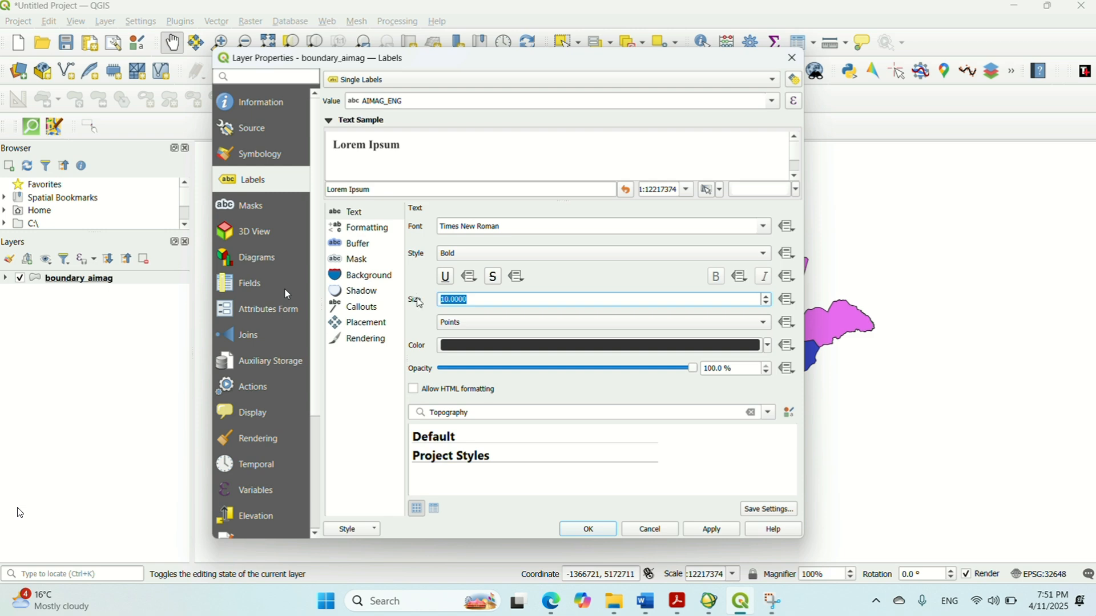
{"action": "type", "text": "12"}
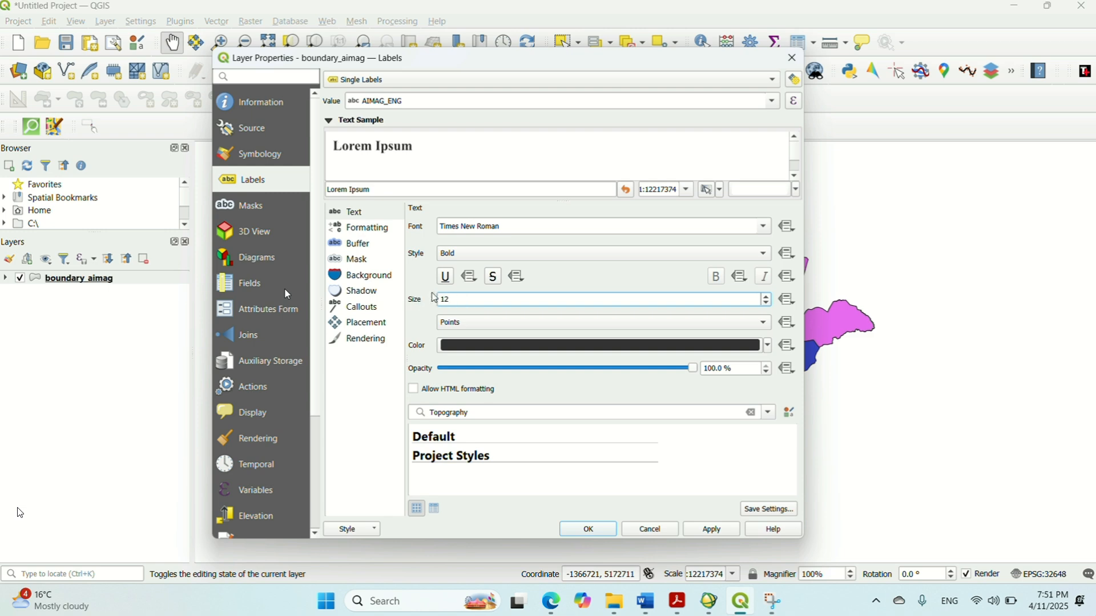
{"action": "left_click", "coordinate": [710, 527]}
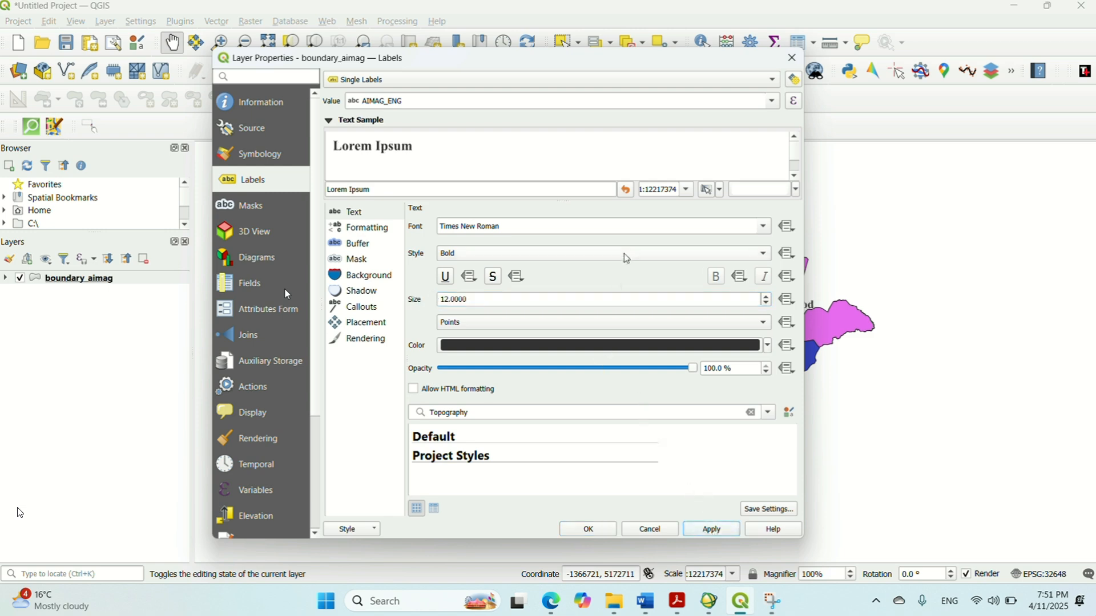
Add a 0.5 mm text buffer to the labels and accept the layer properties
{"action": "left_click", "coordinate": [365, 245]}
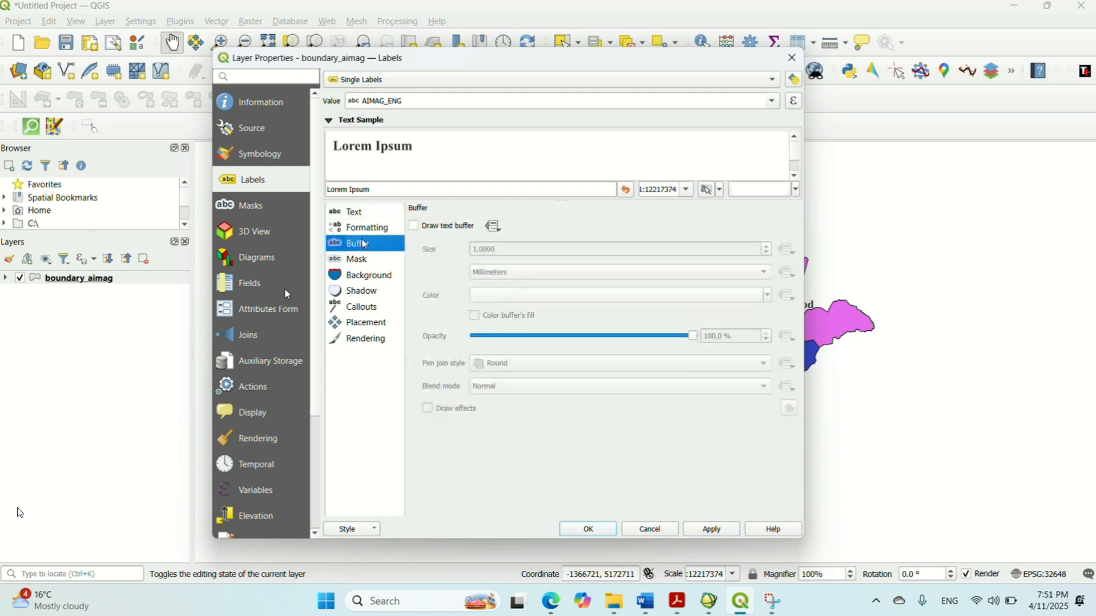
{"action": "left_click", "coordinate": [452, 227]}
{"action": "left_click_drag", "start_coordinate": [496, 250], "coordinate": [388, 243]}
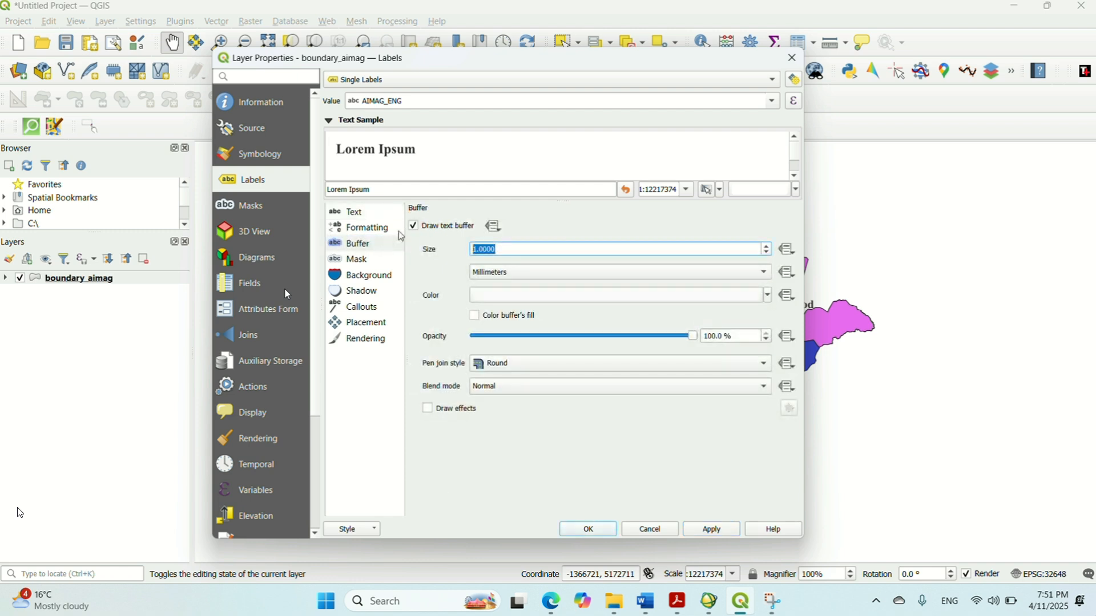
{"action": "type", "text": "0.5"}
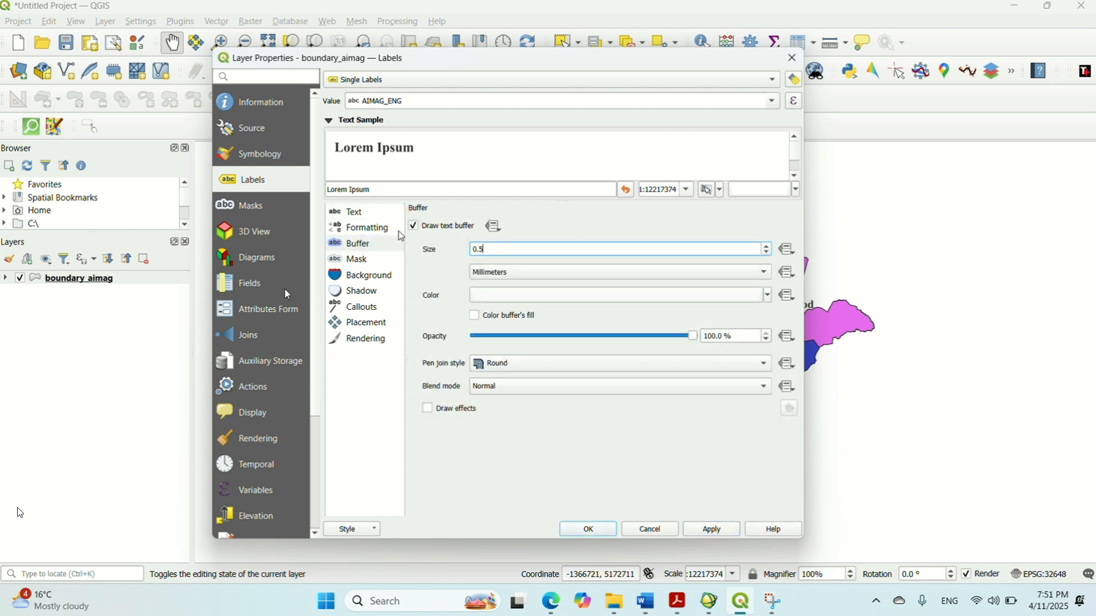
{"action": "left_click", "coordinate": [601, 532]}
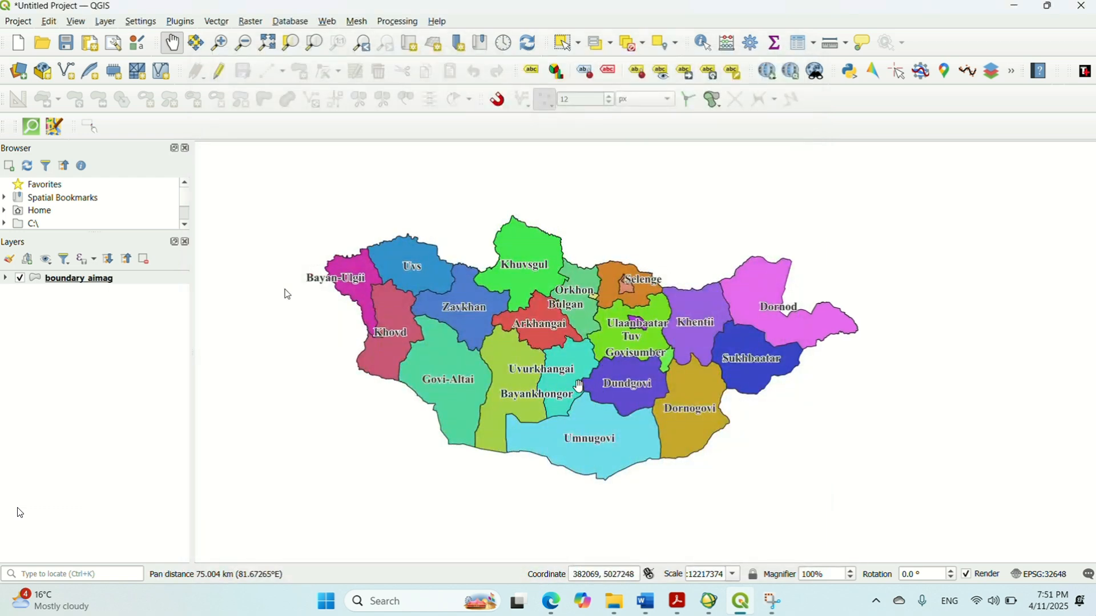
Create a new print layout titled Map
{"action": "left_click", "coordinate": [18, 21]}
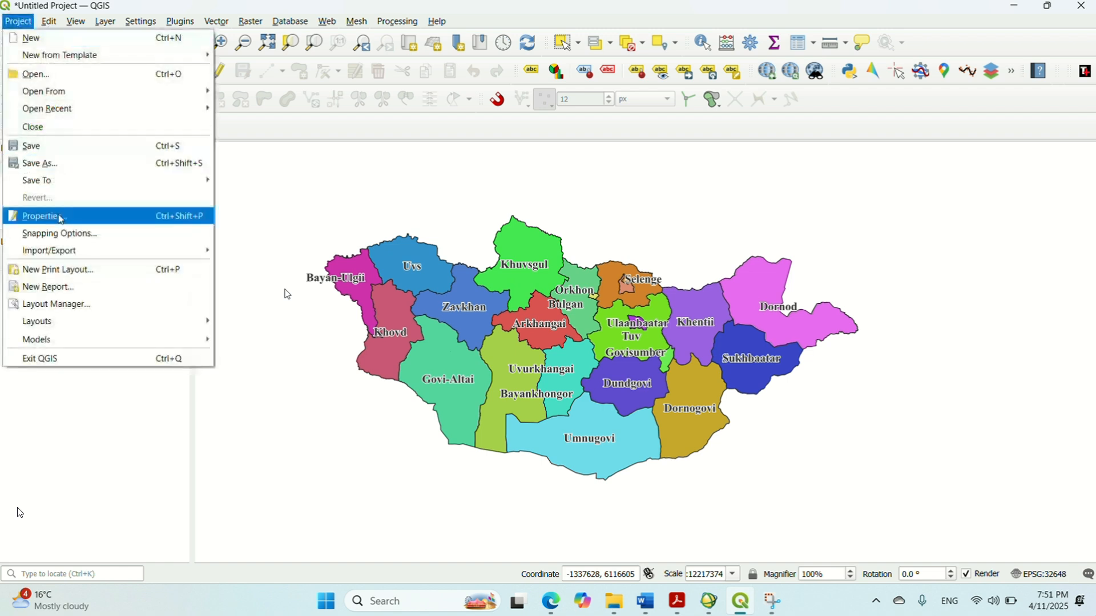
{"action": "left_click", "coordinate": [65, 269]}
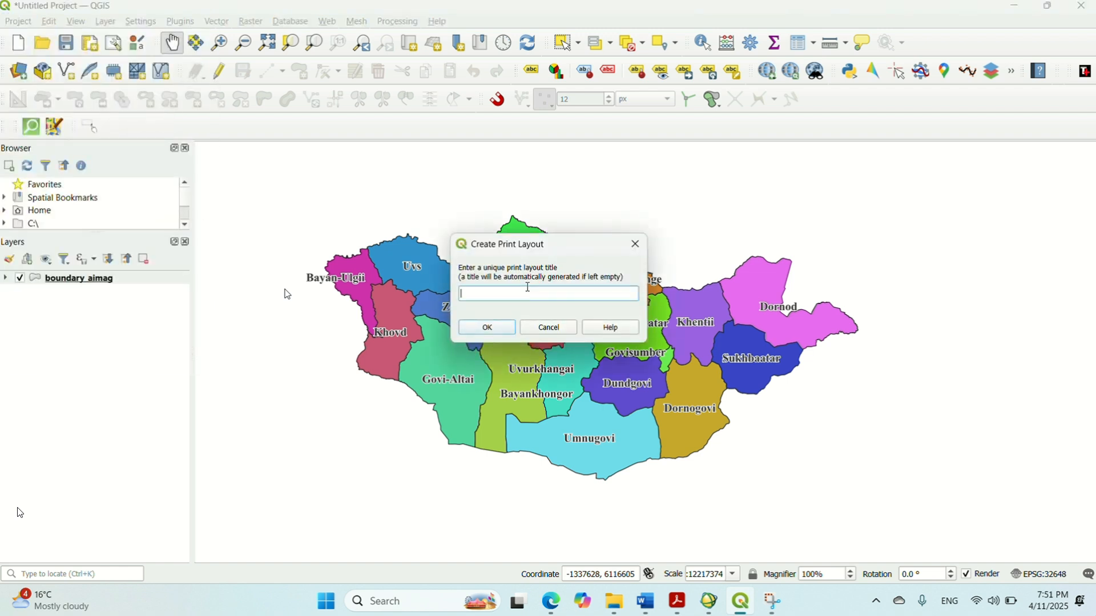
{"action": "key", "text": "Return"}
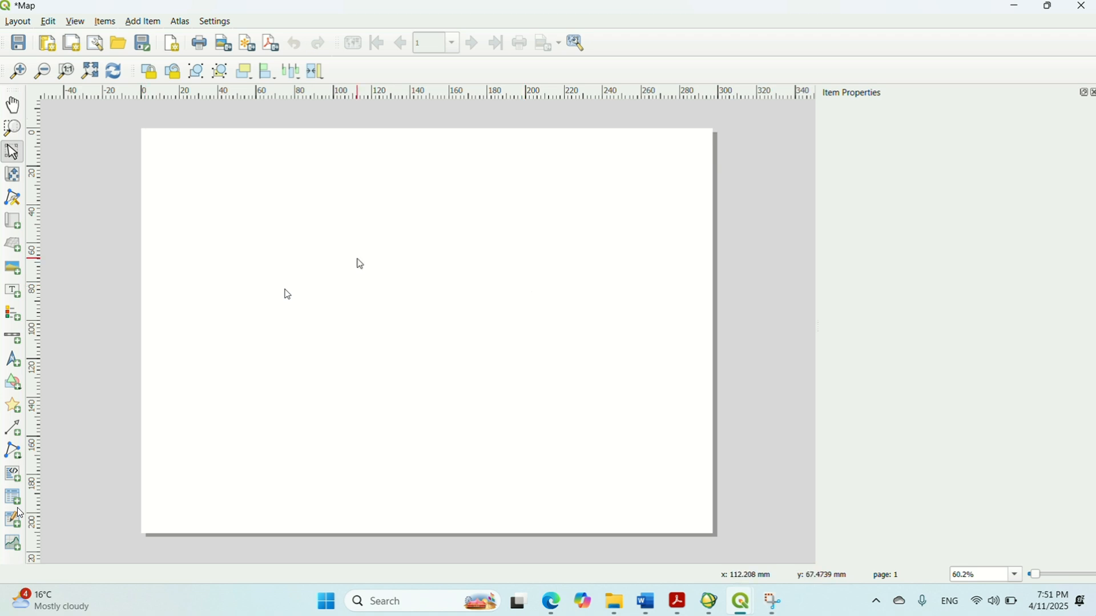
Set the A4 layout page's orientation to Portrait
{"action": "left_click", "coordinate": [366, 263]}
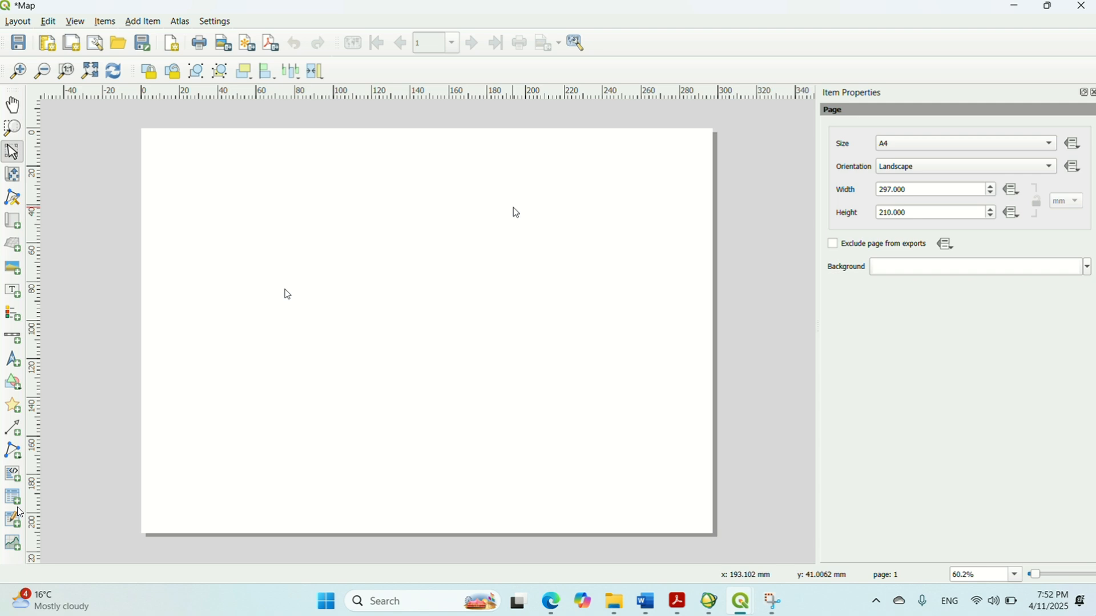
{"action": "left_click", "coordinate": [930, 169]}
{"action": "left_click", "coordinate": [936, 152]}
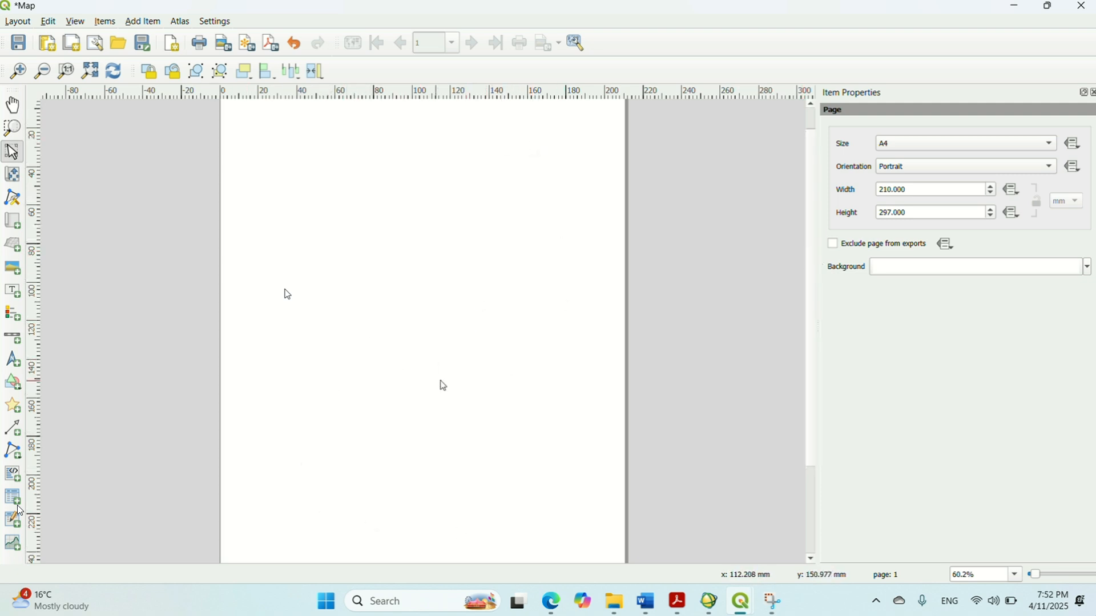
{"action": "left_click_drag", "start_coordinate": [812, 360], "coordinate": [813, 342]}
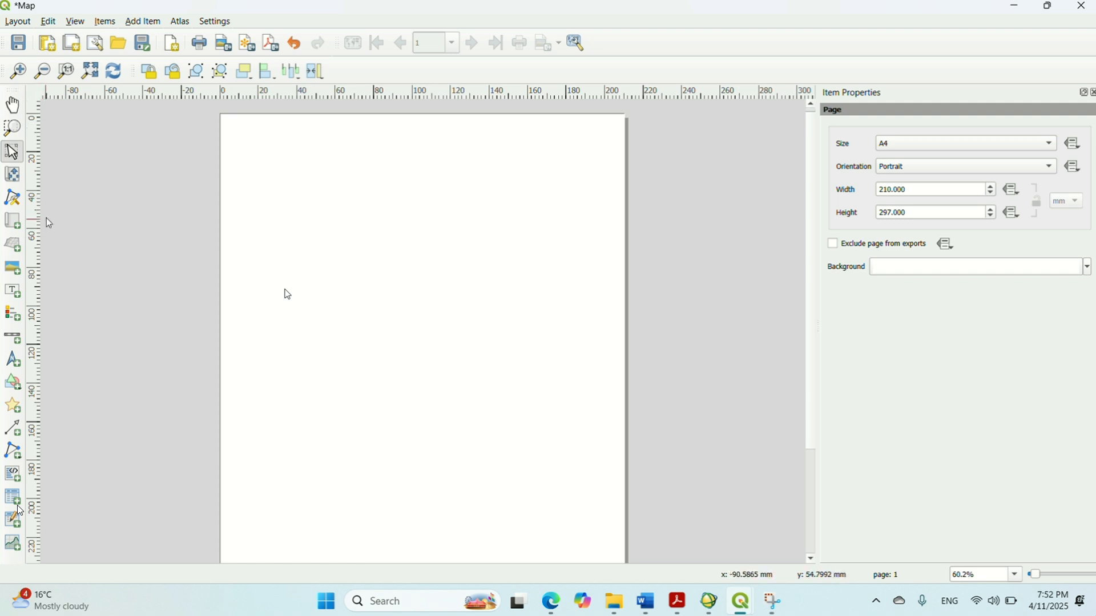
Add a map item spanning nearly the full page width across the upper part of the portrait page
{"action": "left_click", "coordinate": [13, 221]}
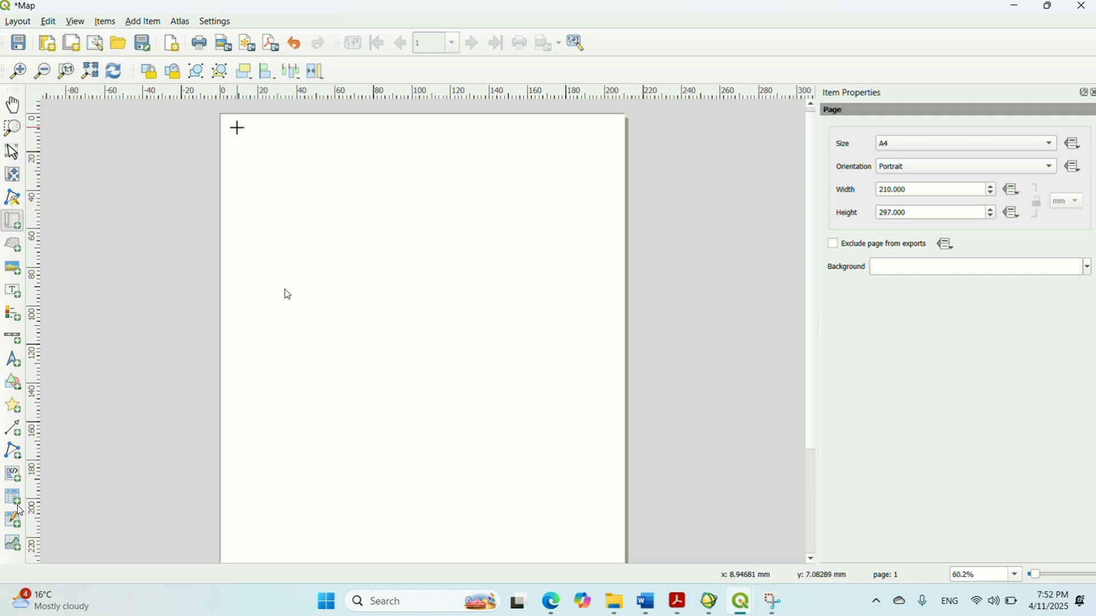
{"action": "left_click_drag", "start_coordinate": [235, 136], "coordinate": [606, 376]}
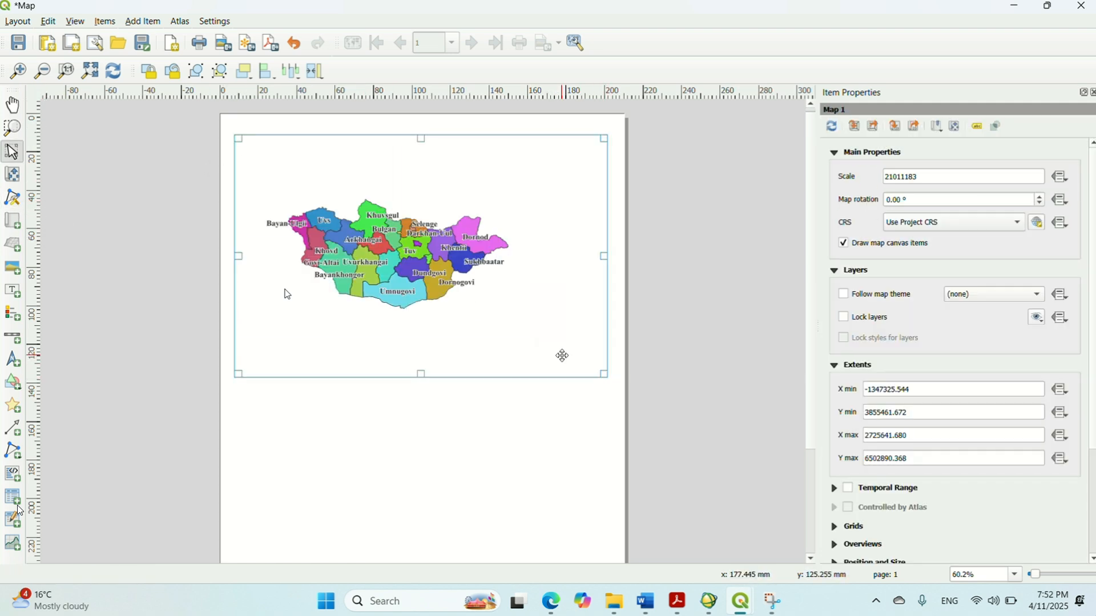
Set the map's scale to 12000000 and reposition its content so all of Mongolia fits within the map item
{"action": "left_click", "coordinate": [986, 176]}
{"action": "left_click_drag", "start_coordinate": [986, 174], "coordinate": [800, 179]}
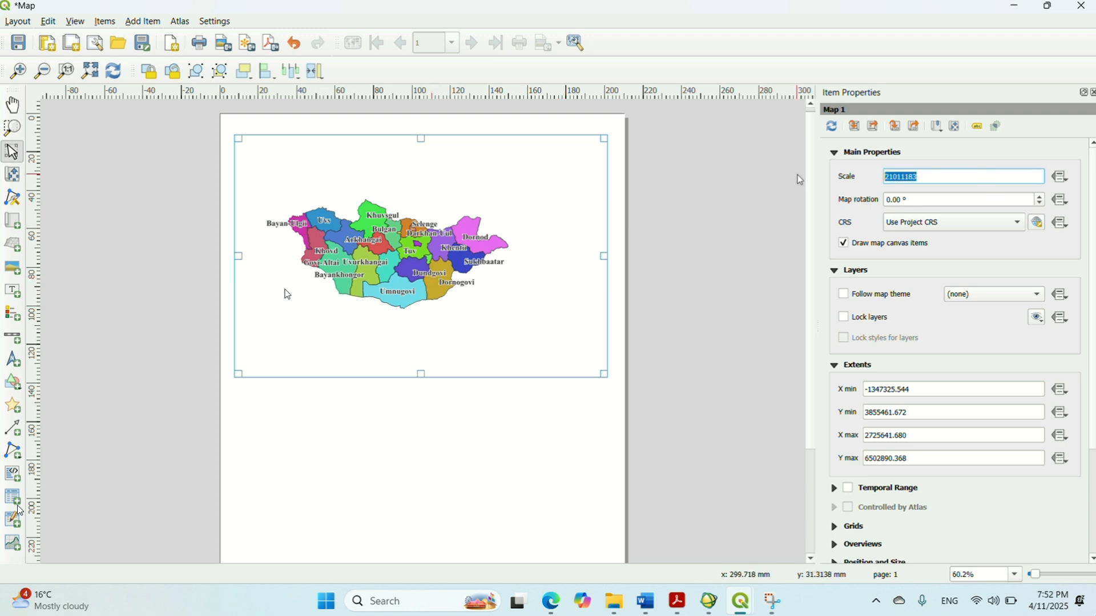
{"action": "type", "text": "12000000"}
{"action": "key", "text": "Return"}
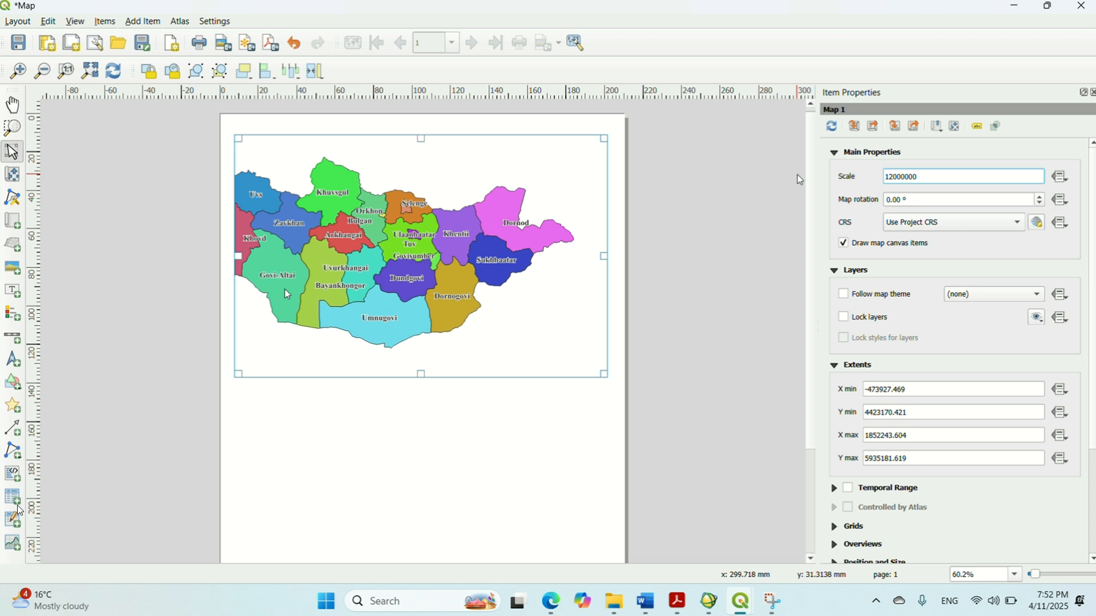
{"action": "left_click", "coordinate": [12, 174]}
{"action": "left_click_drag", "start_coordinate": [433, 242], "coordinate": [443, 204]}
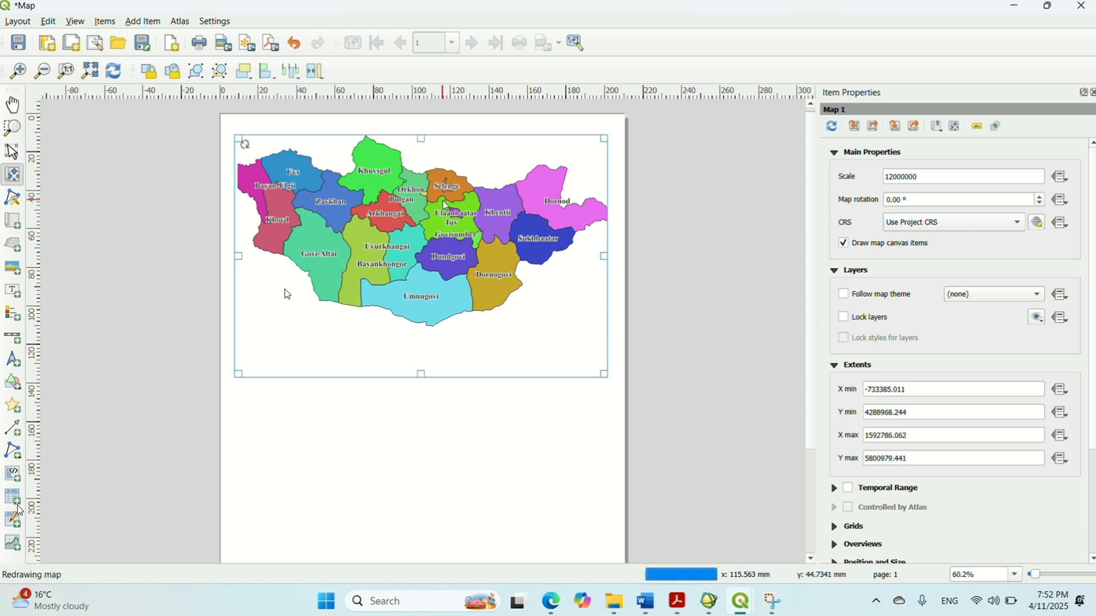
Shorten the map item by raising its lower edge to about 112 mm down the page, and recentre the country vertically inside it
{"action": "left_click", "coordinate": [13, 151]}
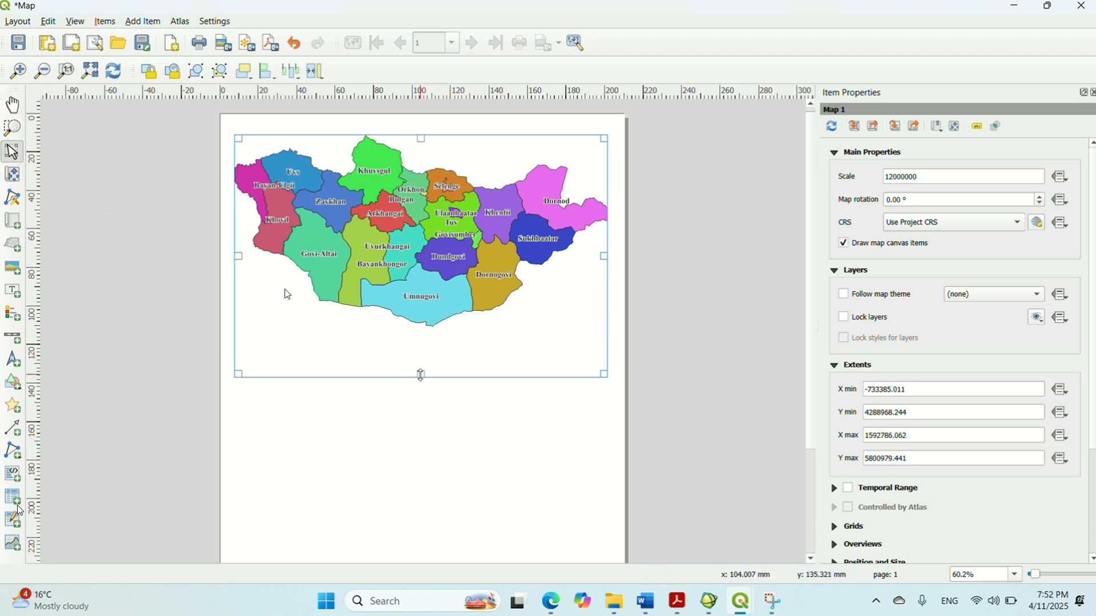
{"action": "left_click_drag", "start_coordinate": [421, 375], "coordinate": [437, 328]}
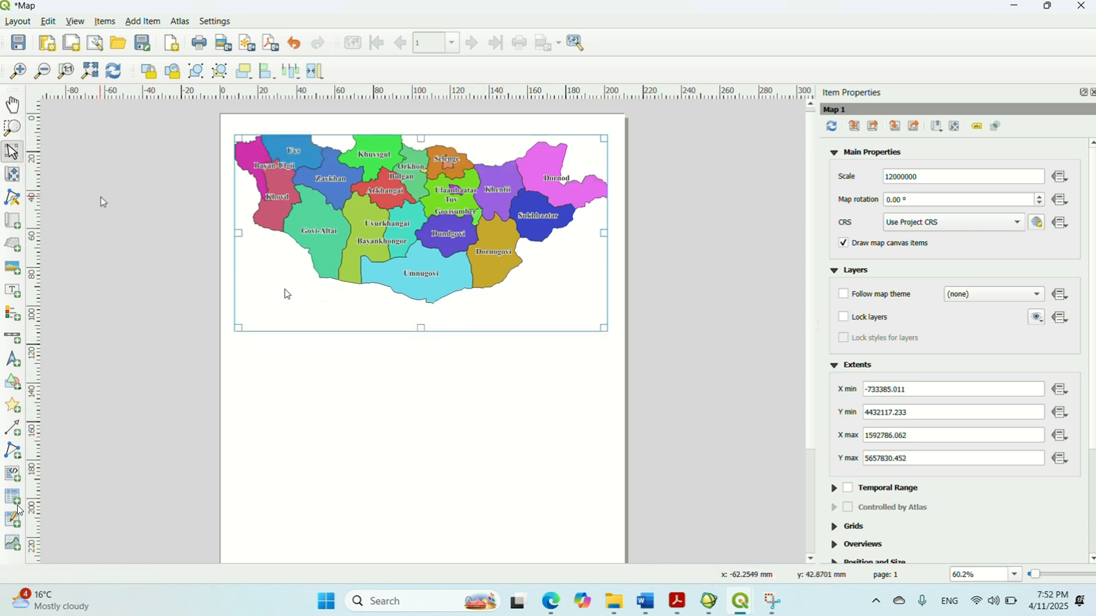
{"action": "left_click", "coordinate": [12, 175]}
{"action": "left_click_drag", "start_coordinate": [439, 269], "coordinate": [440, 295]}
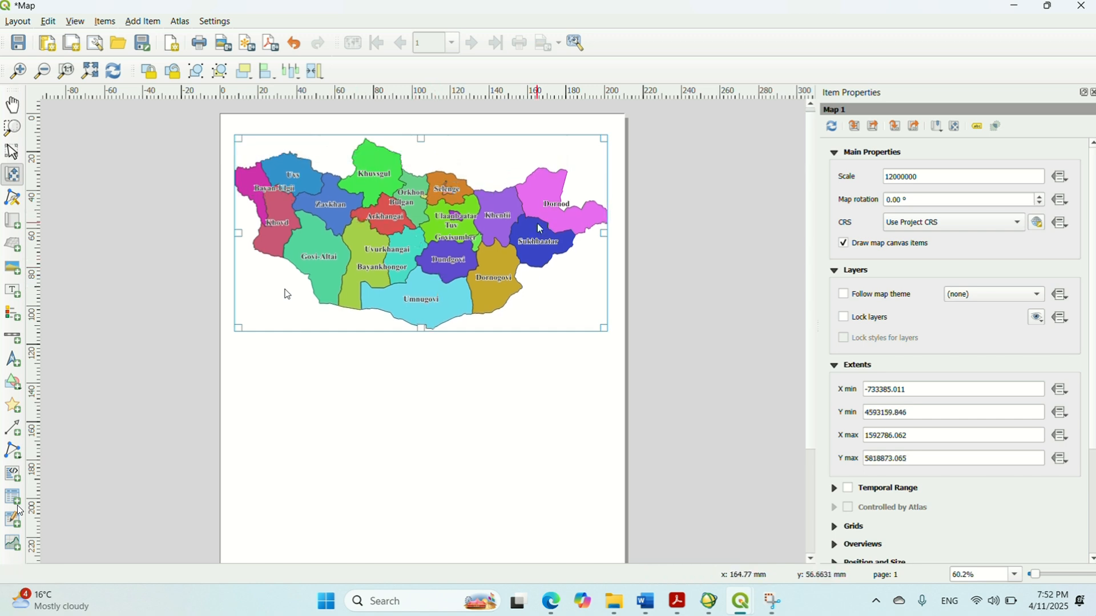
{"action": "left_click", "coordinate": [13, 152]}
{"action": "left_click", "coordinate": [484, 135]}
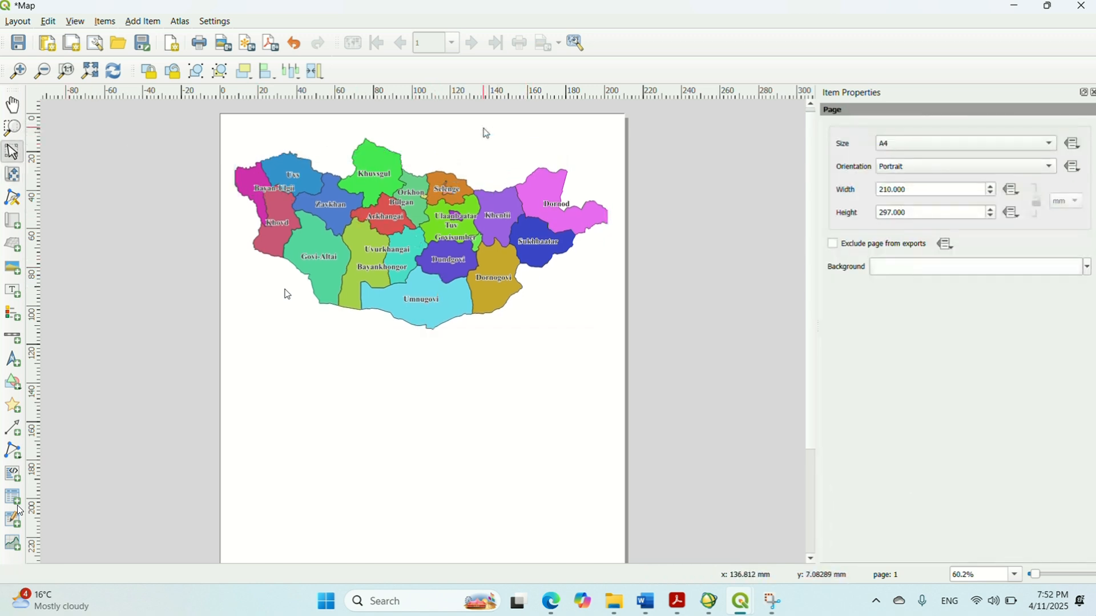
Add a grid to the map item and open its properties for modification
{"action": "left_click", "coordinate": [476, 271]}
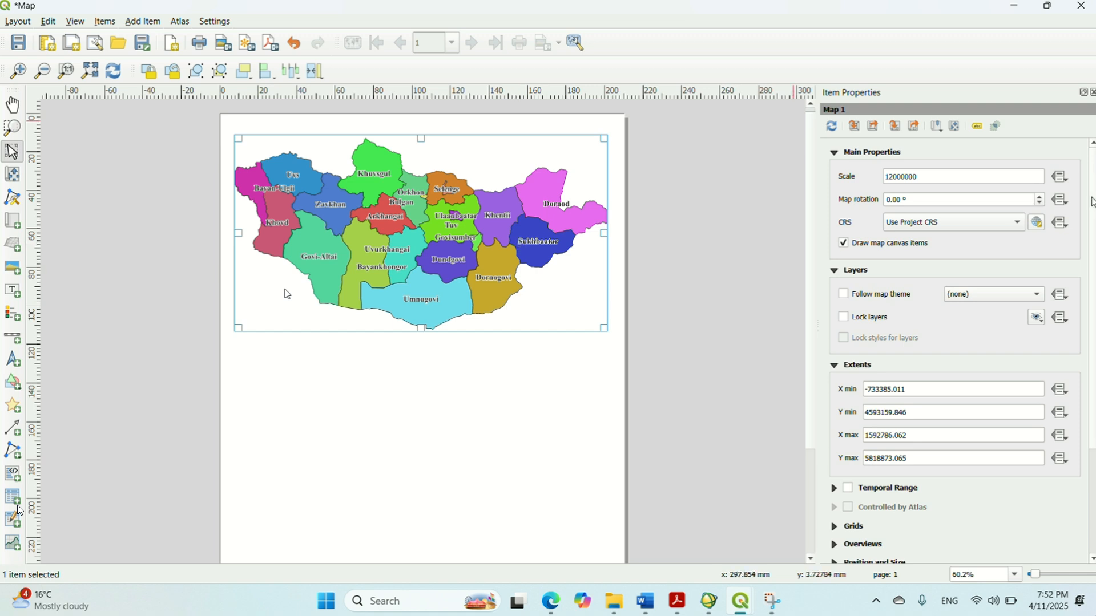
{"action": "left_click", "coordinate": [499, 370]}
{"action": "left_click", "coordinate": [428, 288]}
{"action": "scroll", "coordinate": [922, 390], "scroll_direction": "down", "scroll_amount": 4}
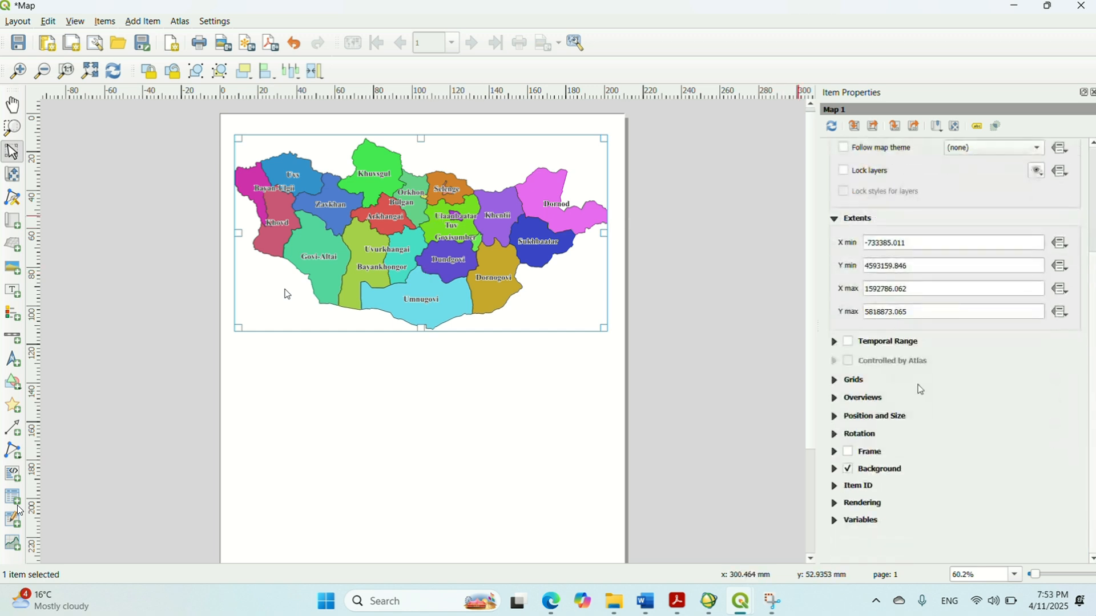
{"action": "left_click", "coordinate": [836, 382]}
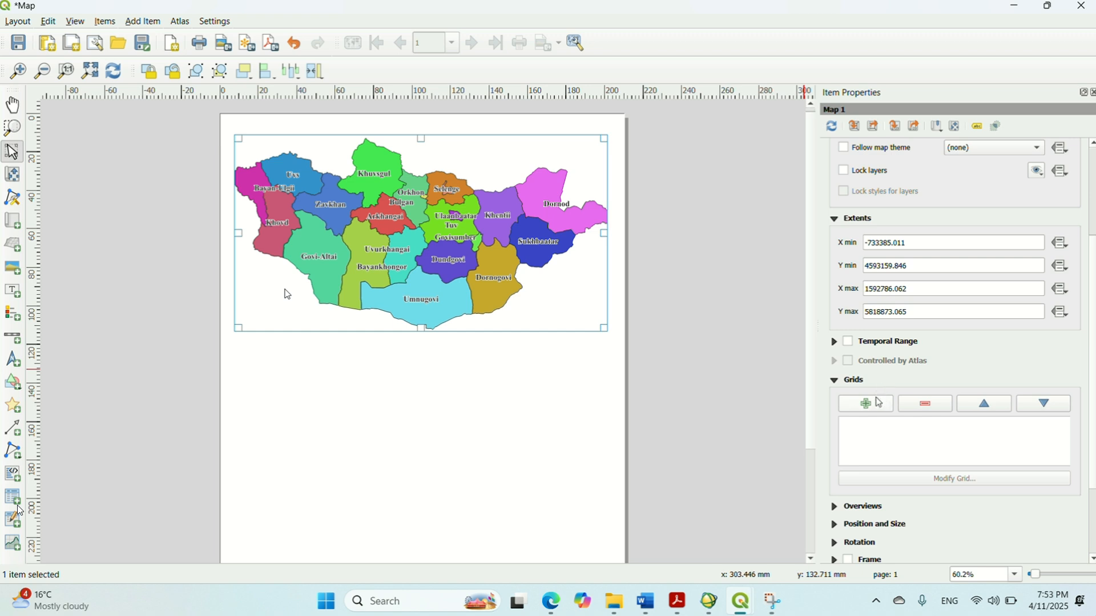
{"action": "left_click", "coordinate": [879, 403]}
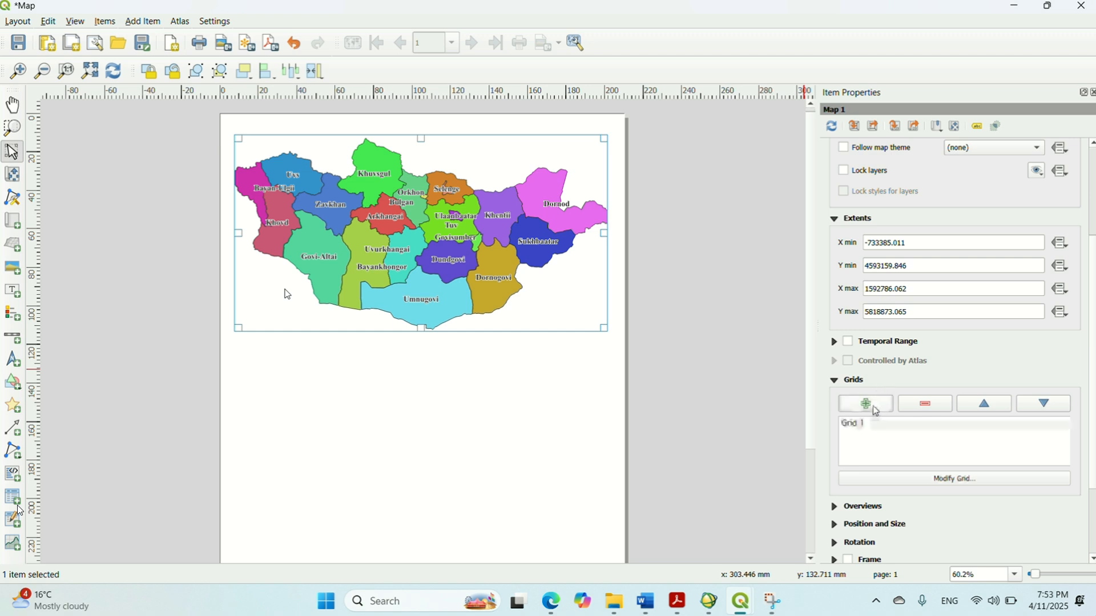
{"action": "left_click", "coordinate": [956, 481]}
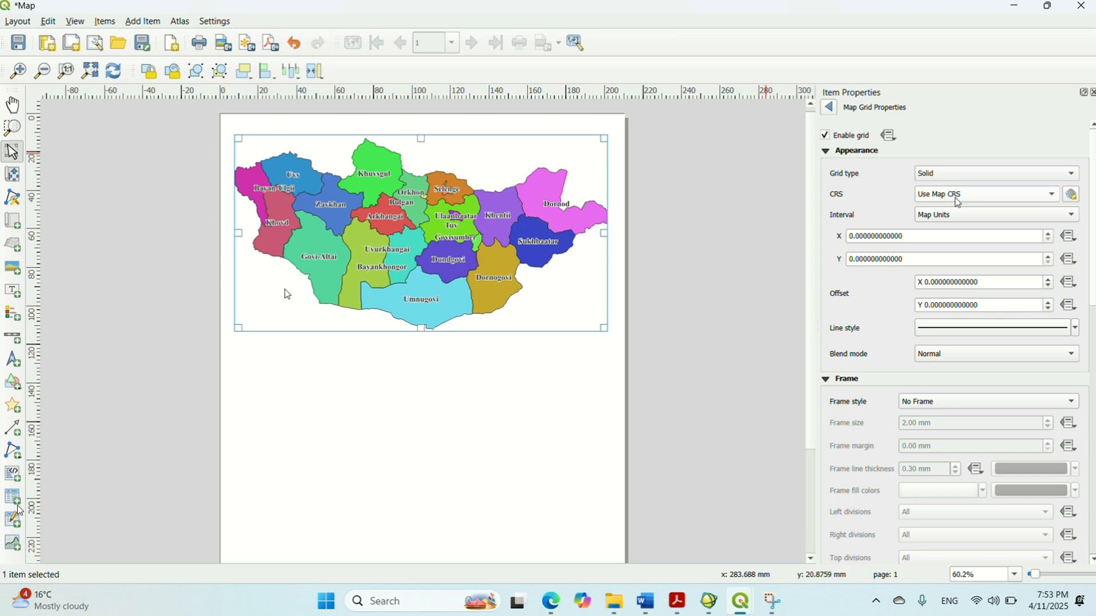
Check the project's coordinate reference system in the main project window and return to the Map layout
{"action": "mouse_move", "coordinate": [741, 601]}
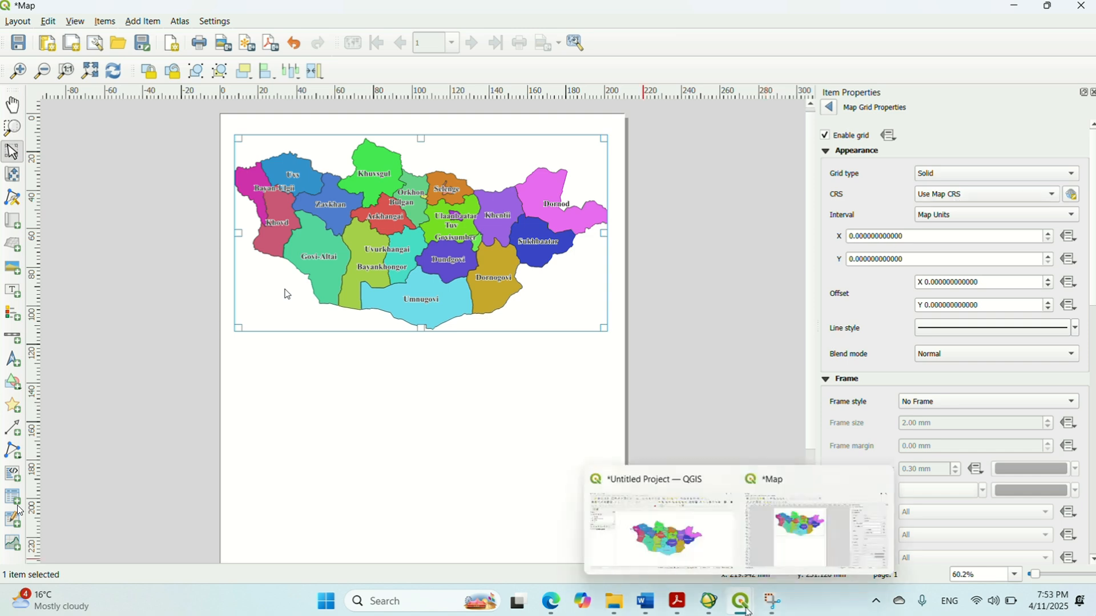
{"action": "left_click", "coordinate": [702, 537]}
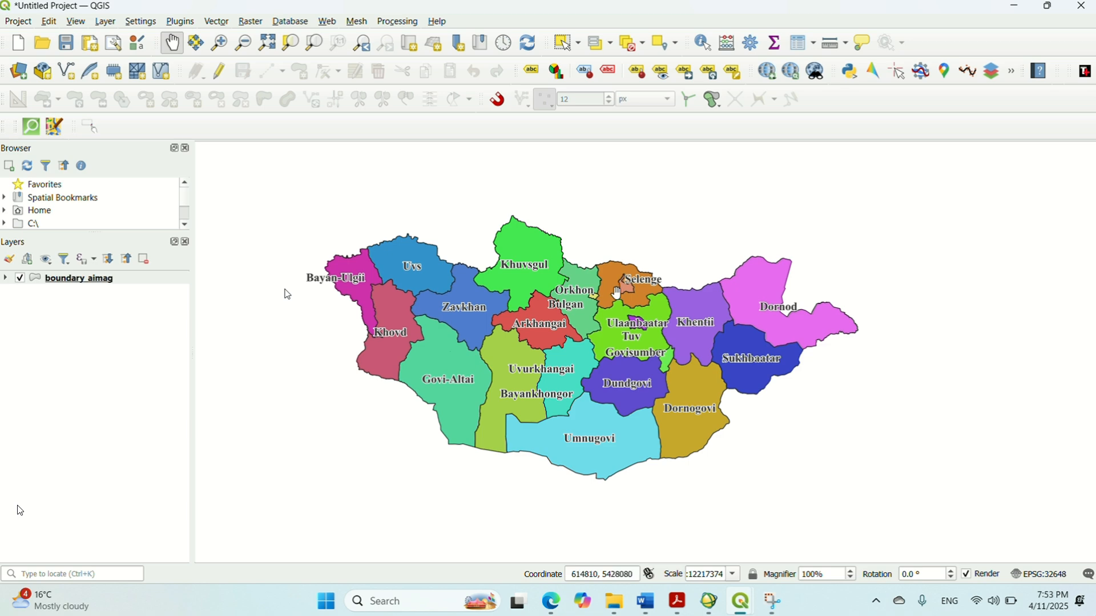
{"action": "mouse_move", "coordinate": [741, 601]}
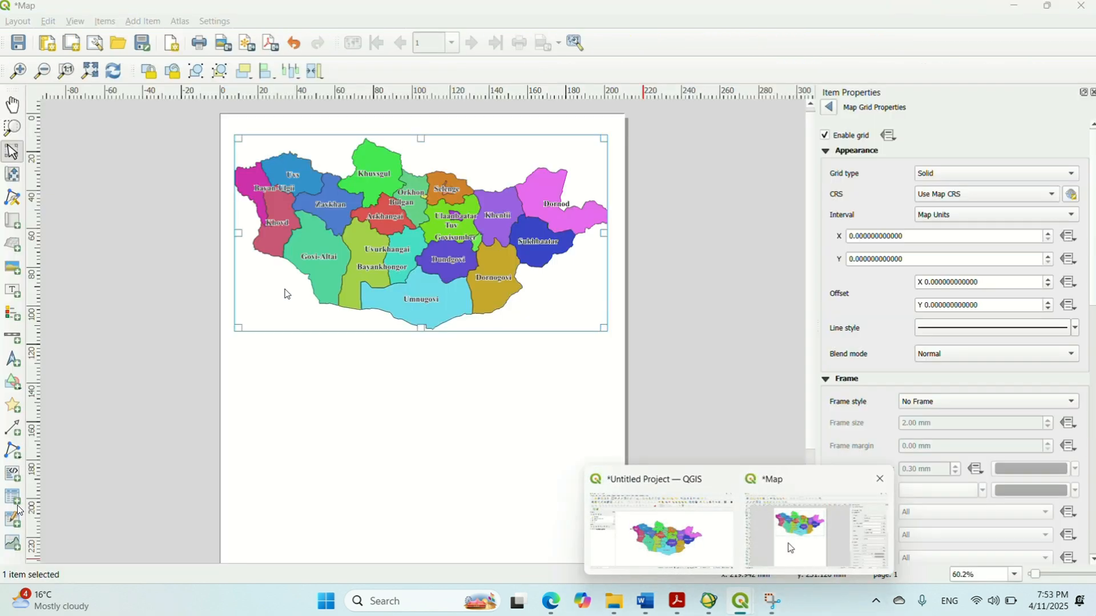
{"action": "left_click", "coordinate": [791, 547]}
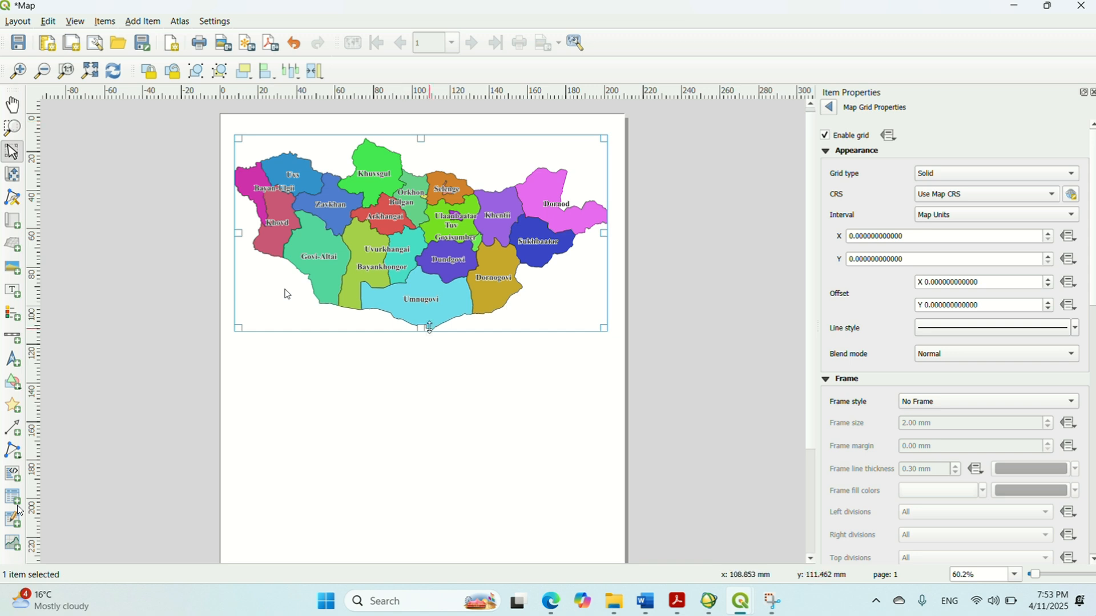
Set the grid's CRS to EPSG:4326 - WGS 84 and its intervals to 10 in X and 5 in Y map units
{"action": "left_click", "coordinate": [1055, 196]}
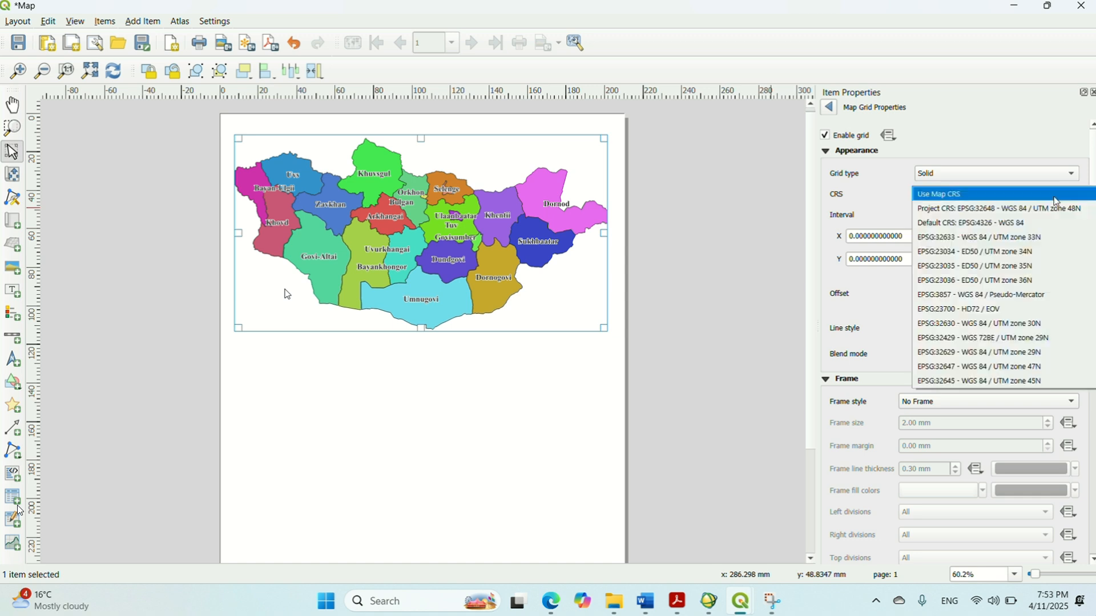
{"action": "left_click", "coordinate": [1022, 223]}
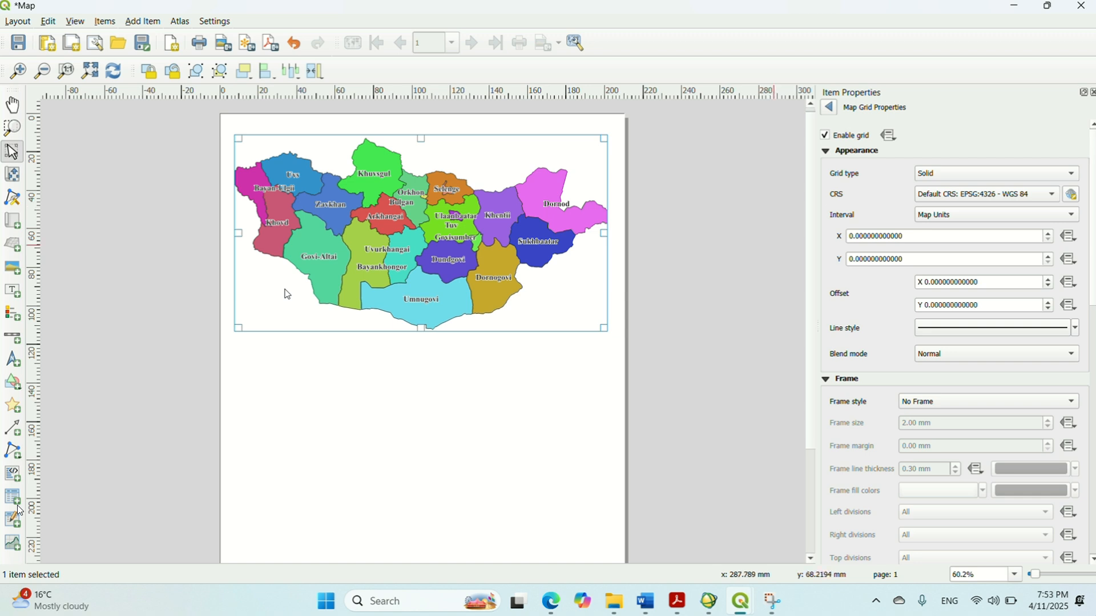
{"action": "scroll", "coordinate": [916, 221], "scroll_direction": "down", "scroll_amount": 1}
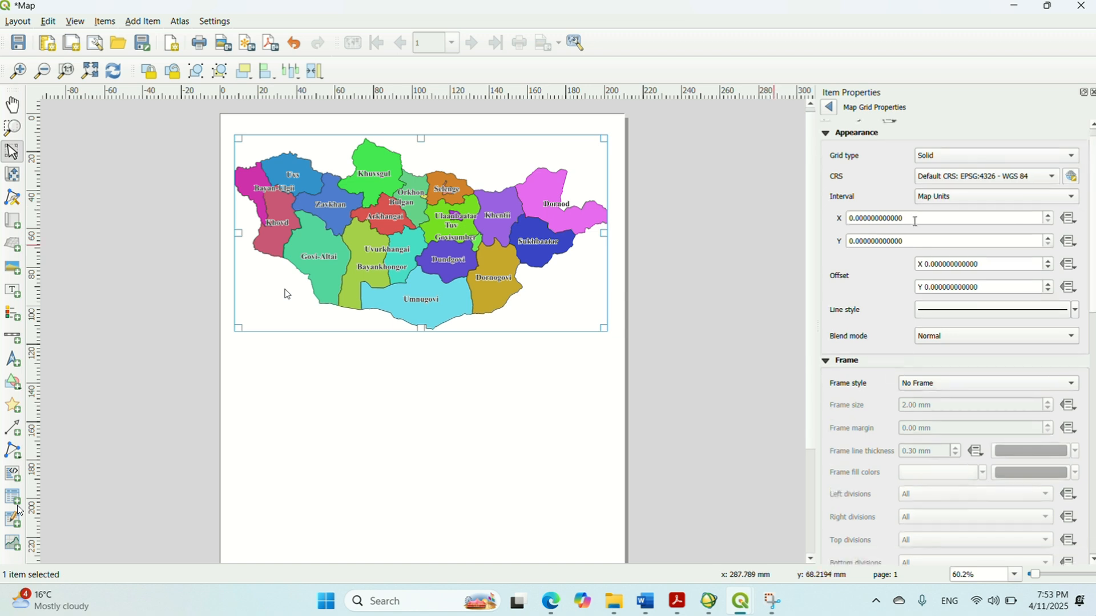
{"action": "double_click", "coordinate": [891, 219]}
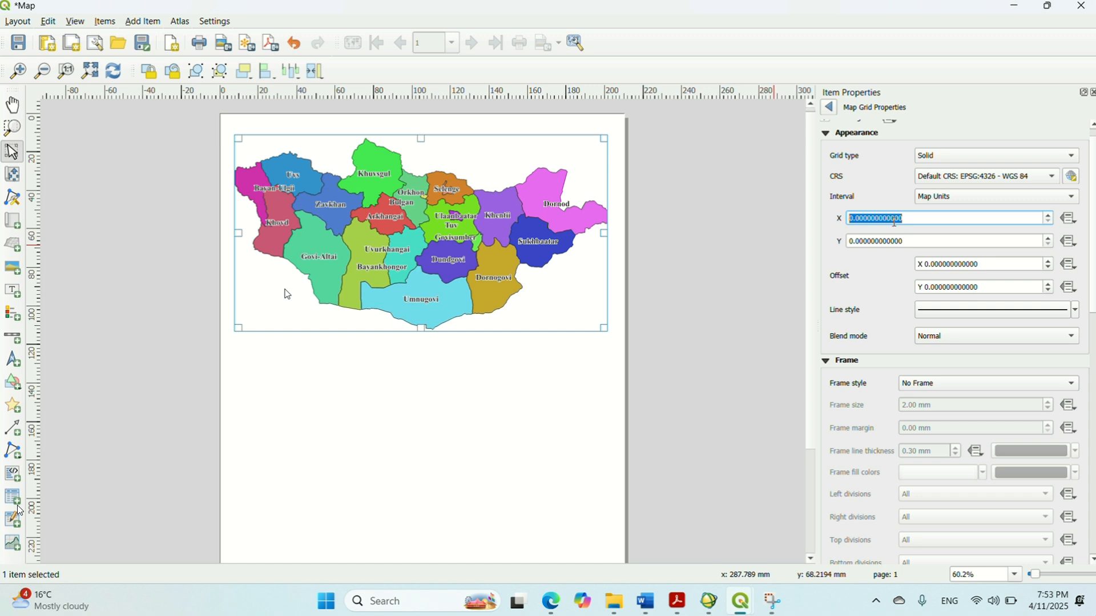
{"action": "type", "text": "10"}
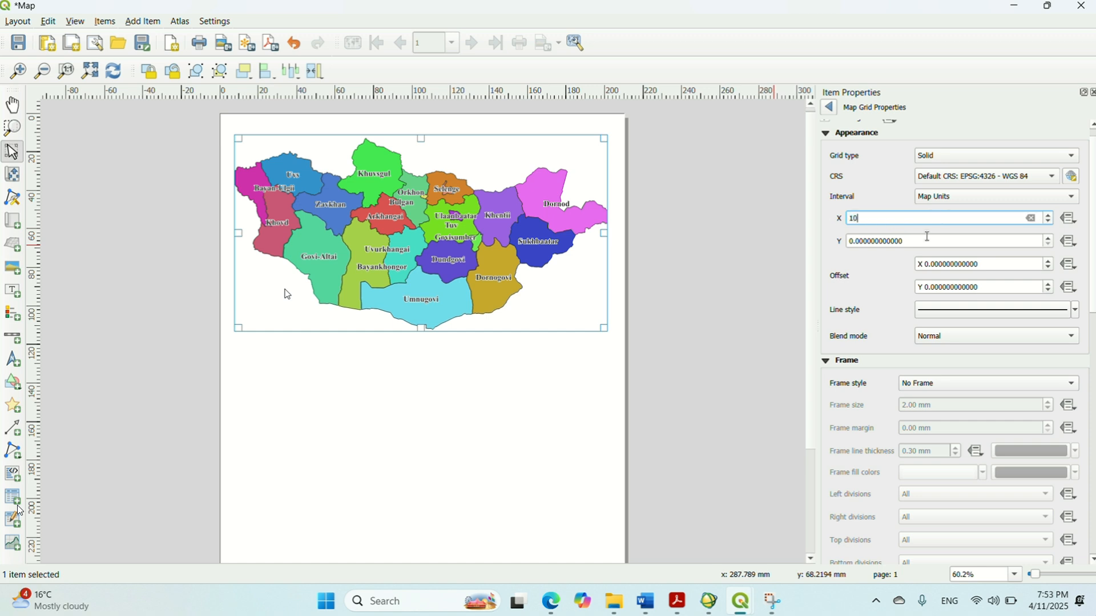
{"action": "double_click", "coordinate": [928, 237]}
{"action": "type", "text": "5"}
{"action": "left_click", "coordinate": [930, 217]}
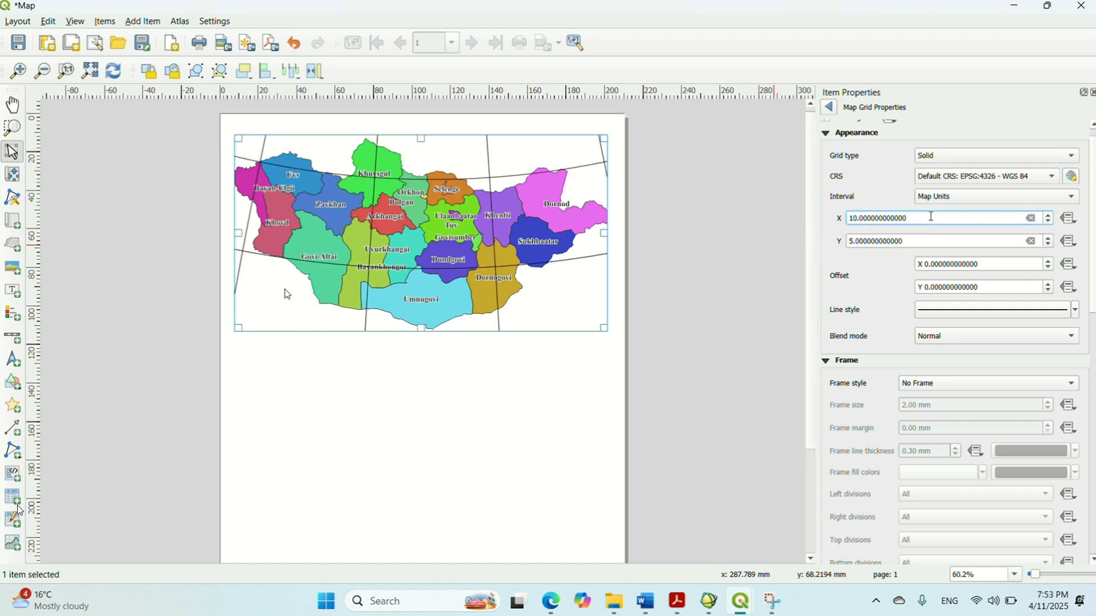
Give the map grid a Line Border frame style and reselect the map item
{"action": "scroll", "coordinate": [964, 236], "scroll_direction": "down", "scroll_amount": 3}
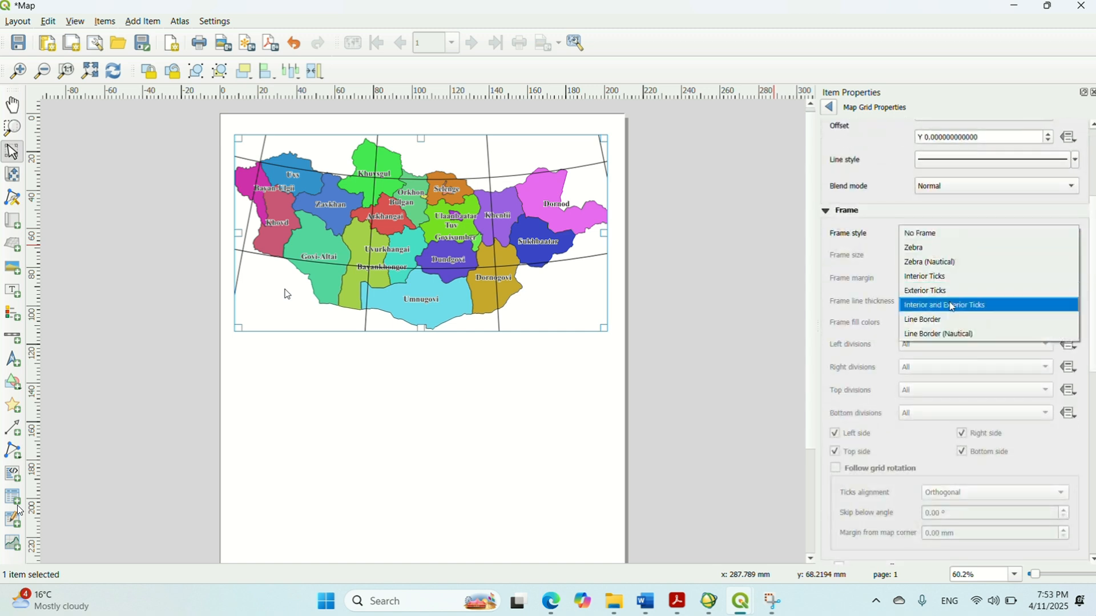
{"action": "left_click", "coordinate": [952, 323]}
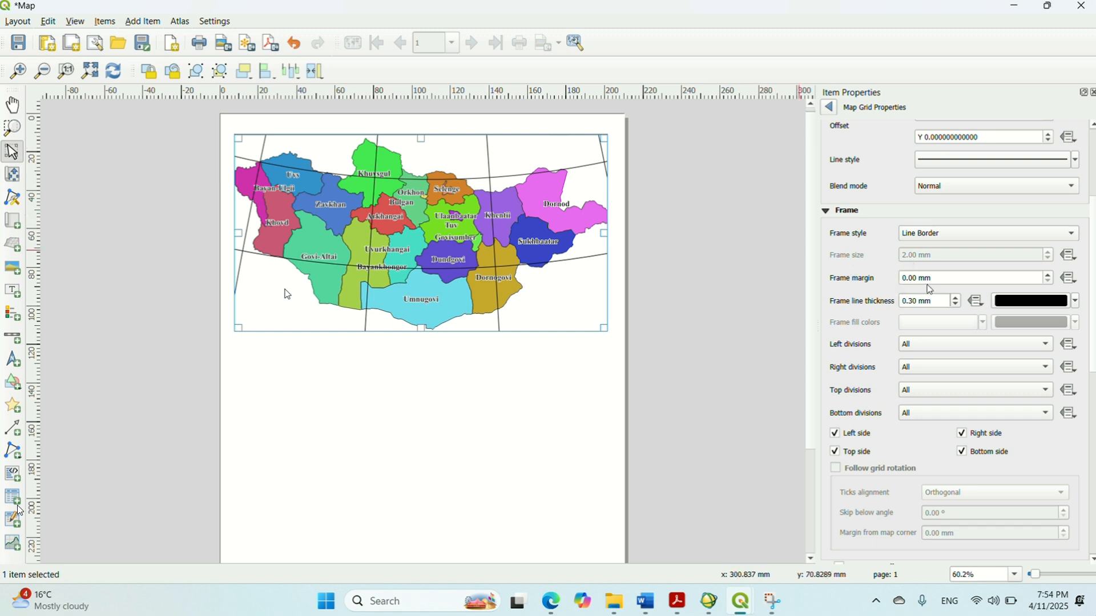
{"action": "left_click", "coordinate": [579, 128]}
{"action": "left_click", "coordinate": [578, 258]}
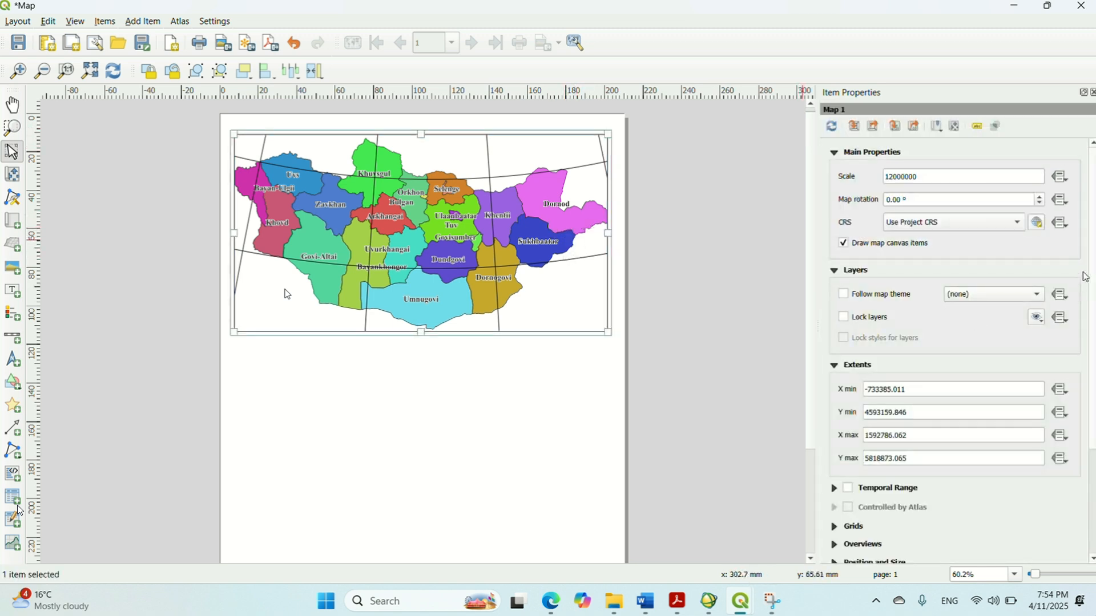
Reopen the map grid's properties, enable drawing of its coordinates and set the coordinate precision to 0
{"action": "scroll", "coordinate": [1006, 408], "scroll_direction": "down", "scroll_amount": 5}
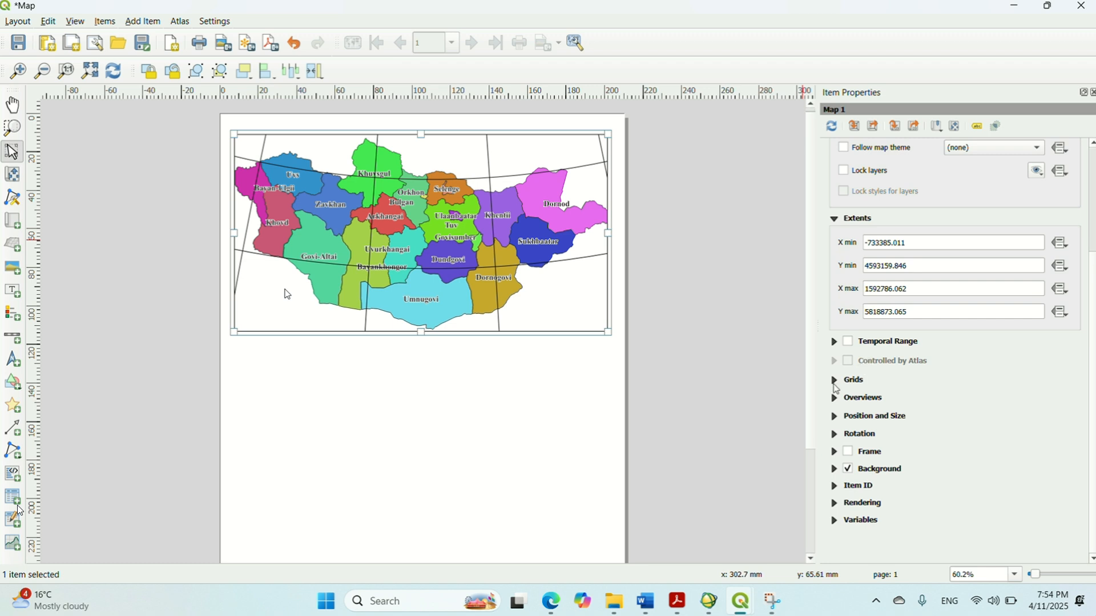
{"action": "left_click", "coordinate": [835, 381]}
{"action": "left_click", "coordinate": [856, 424]}
{"action": "left_click", "coordinate": [969, 479]}
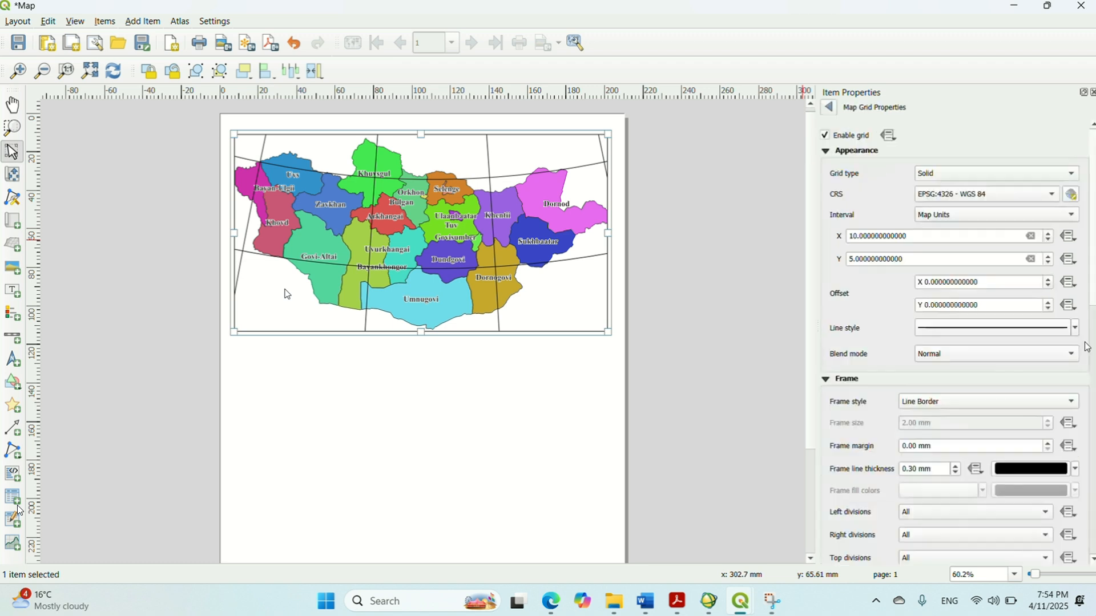
{"action": "left_click_drag", "start_coordinate": [1092, 252], "coordinate": [1077, 477]}
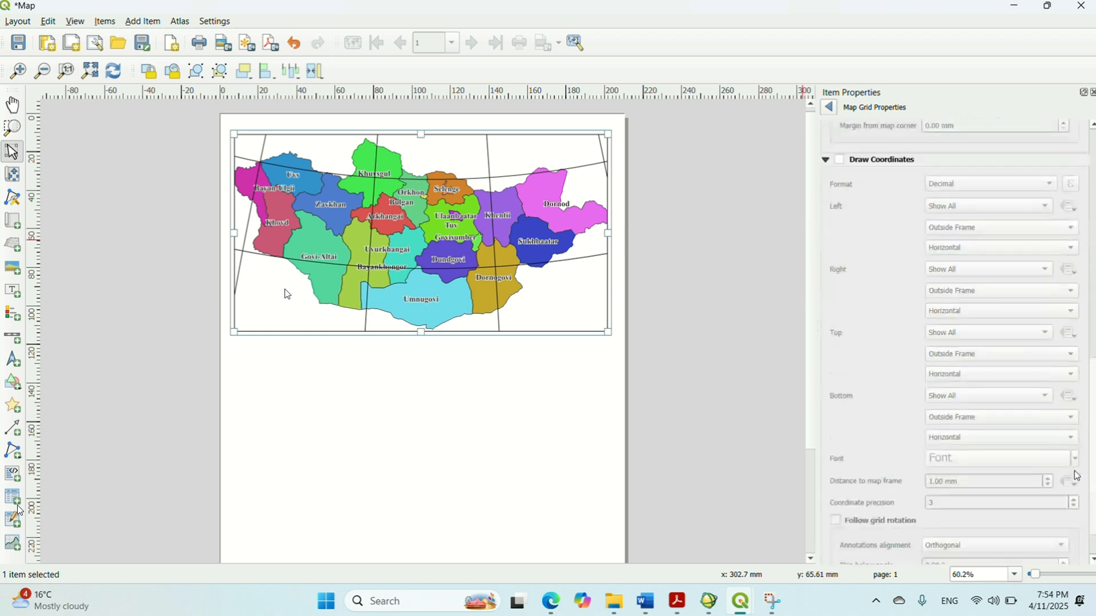
{"action": "left_click", "coordinate": [878, 160]}
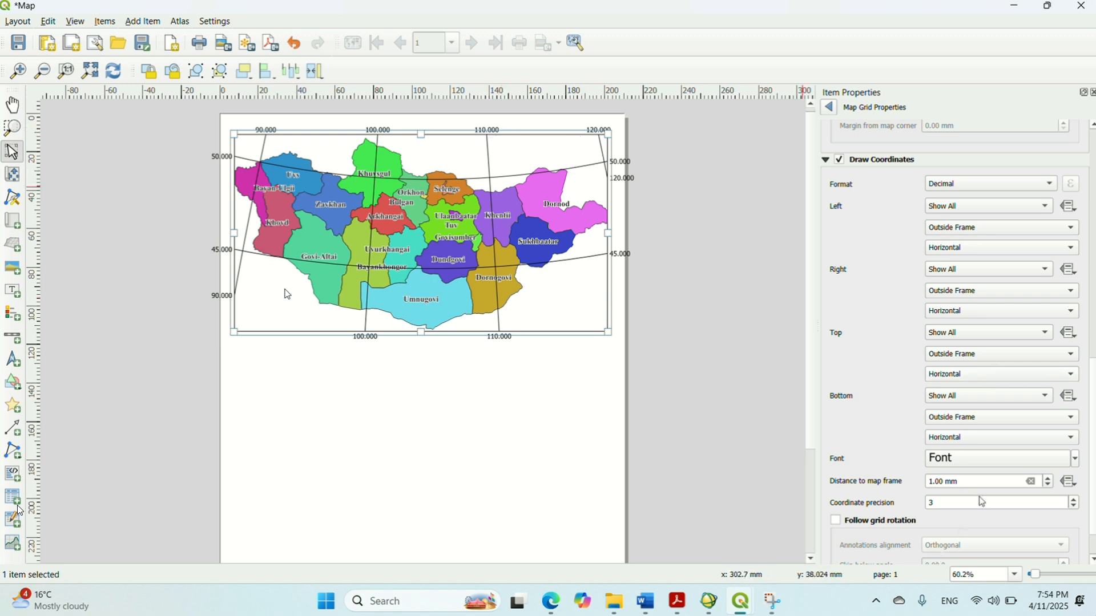
{"action": "double_click", "coordinate": [980, 503]}
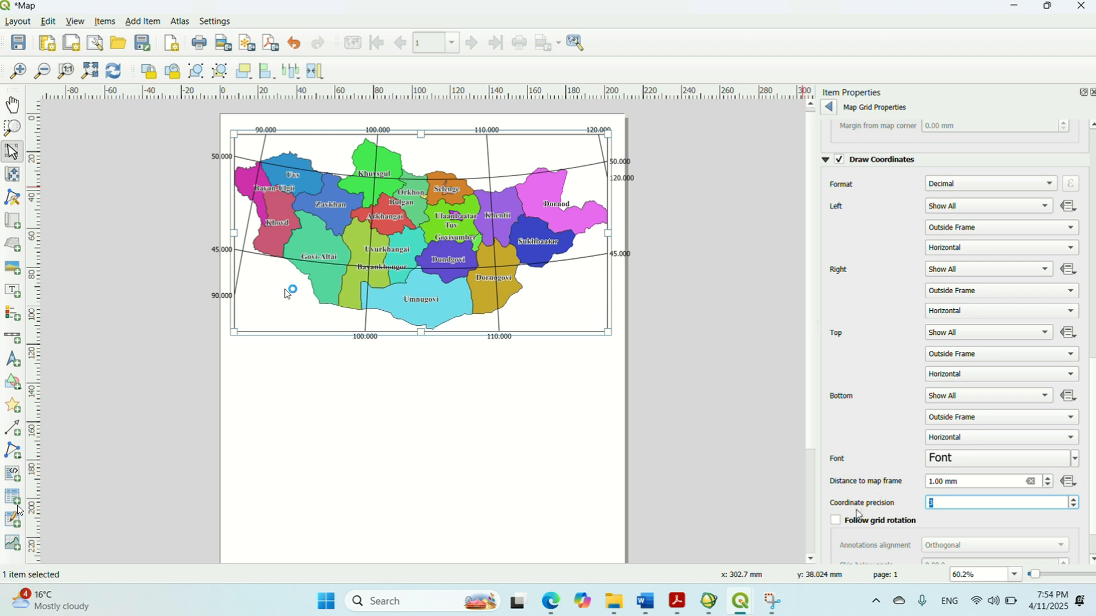
{"action": "type", "text": "0"}
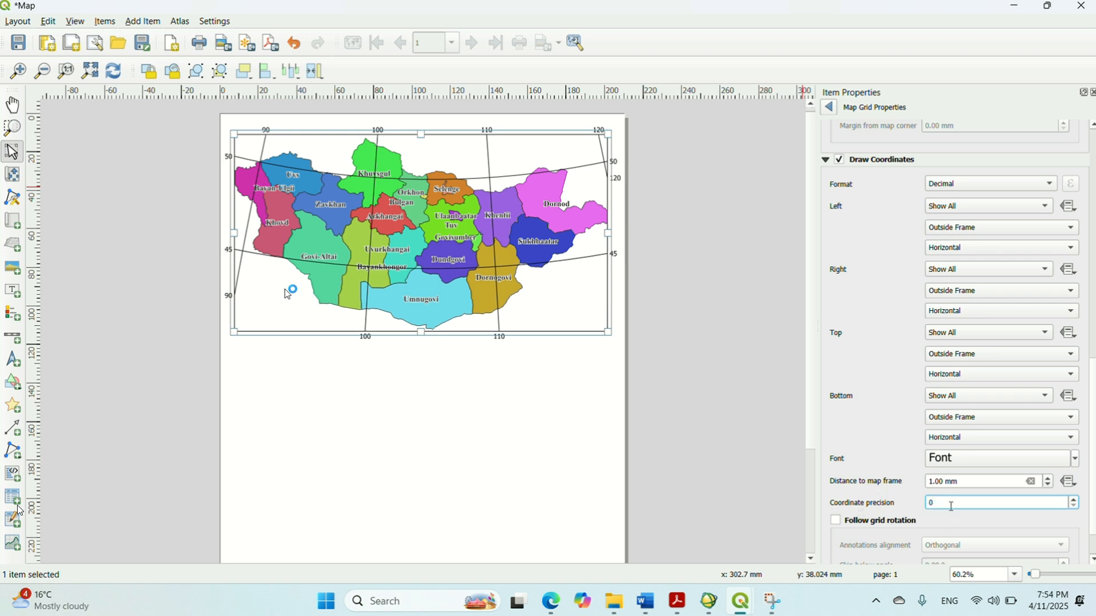
Set the format of the grid coordinates to Decimal with Suffix
{"action": "scroll", "coordinate": [1083, 399], "scroll_direction": "up", "scroll_amount": 4}
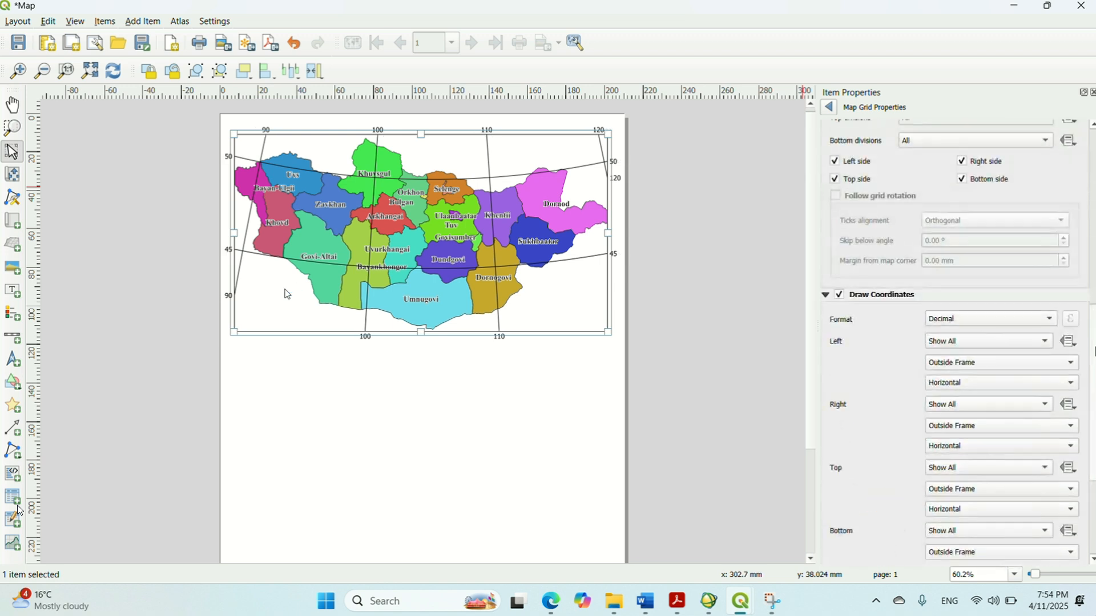
{"action": "scroll", "coordinate": [1083, 399], "scroll_direction": "down", "scroll_amount": 3}
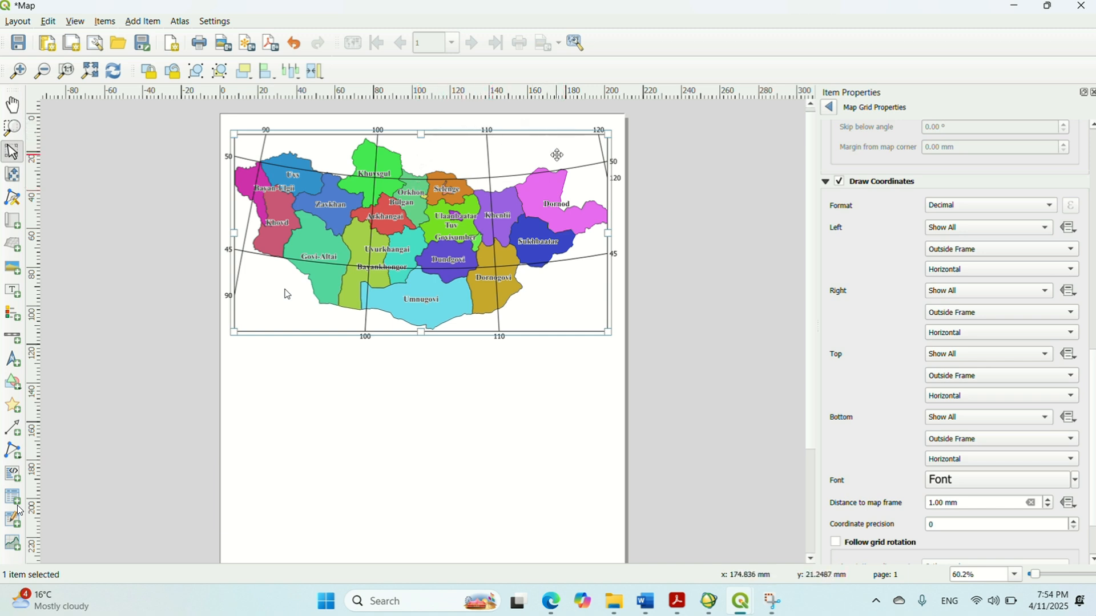
{"action": "left_click", "coordinate": [1021, 206]}
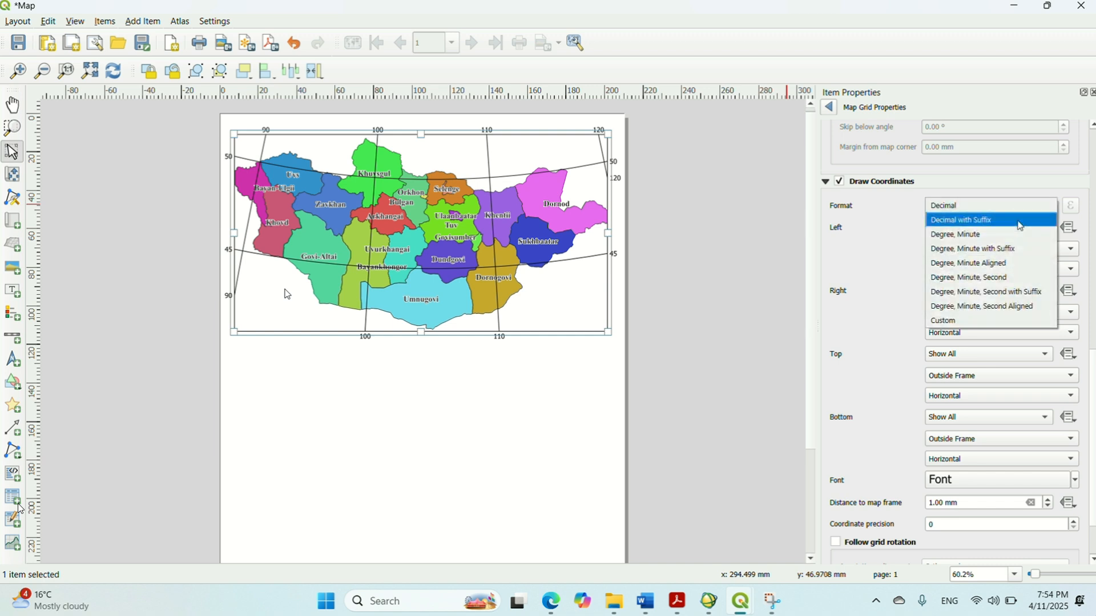
{"action": "left_click", "coordinate": [1021, 226]}
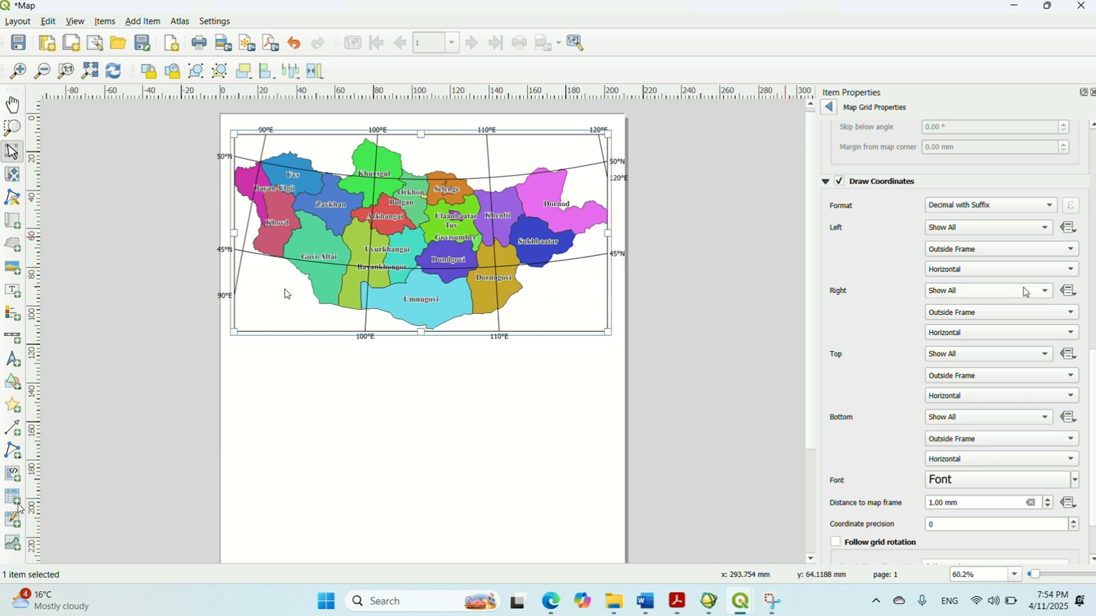
Set the orientation of the grid coordinates along the map's left and right sides to Vertical Ascending
{"action": "left_click", "coordinate": [982, 276]}
{"action": "left_click", "coordinate": [994, 297]}
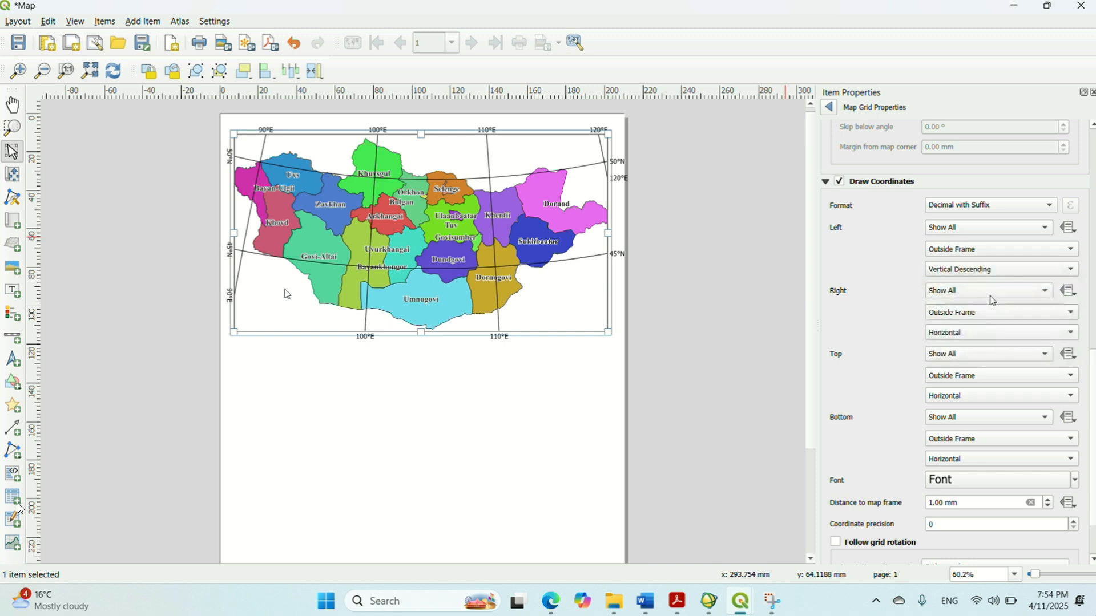
{"action": "left_click", "coordinate": [970, 269]}
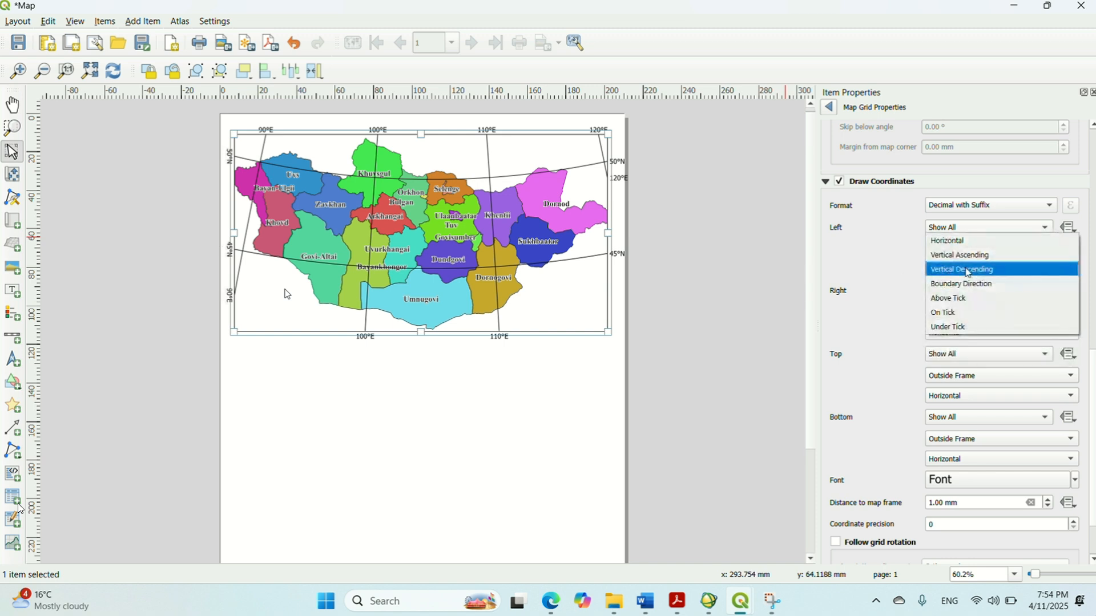
{"action": "left_click", "coordinate": [971, 256]}
{"action": "left_click", "coordinate": [978, 332]}
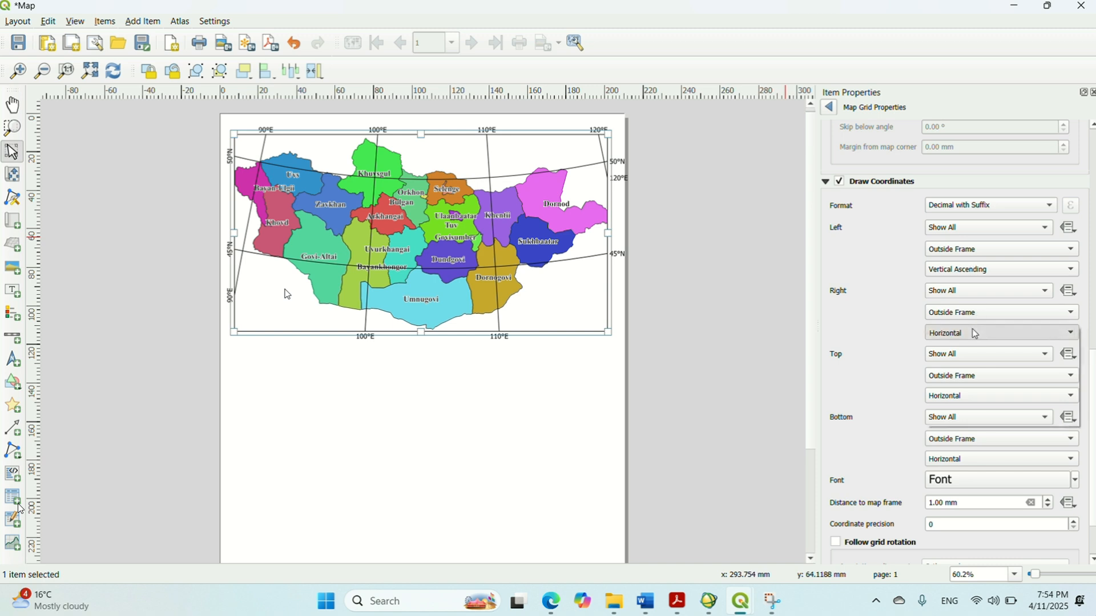
{"action": "left_click", "coordinate": [978, 350]}
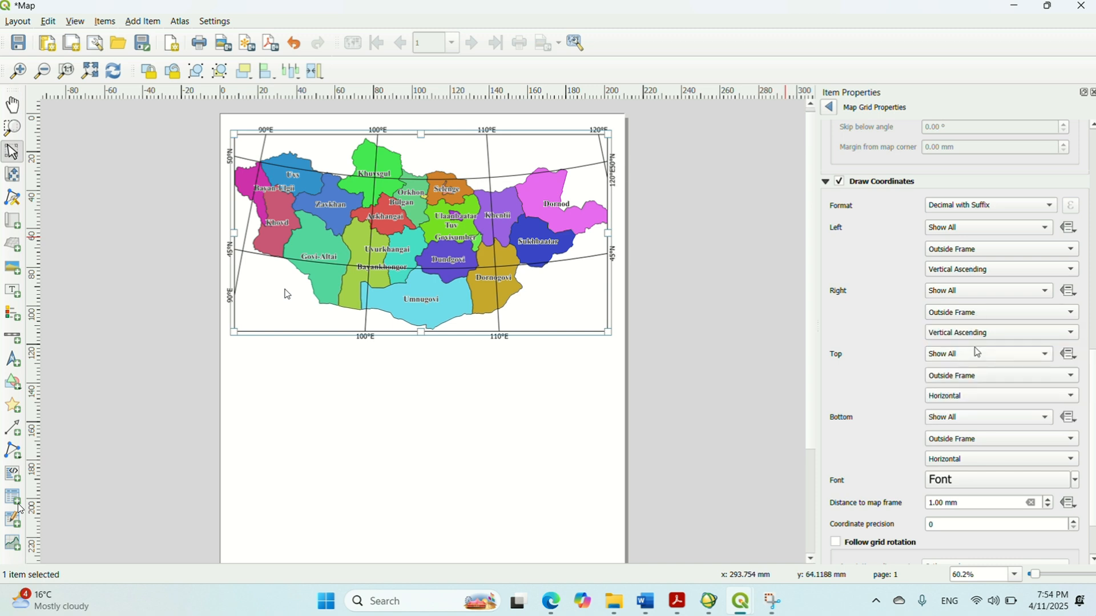
{"action": "left_click", "coordinate": [977, 333]}
{"action": "left_click", "coordinate": [976, 347]}
{"action": "left_click", "coordinate": [661, 263]}
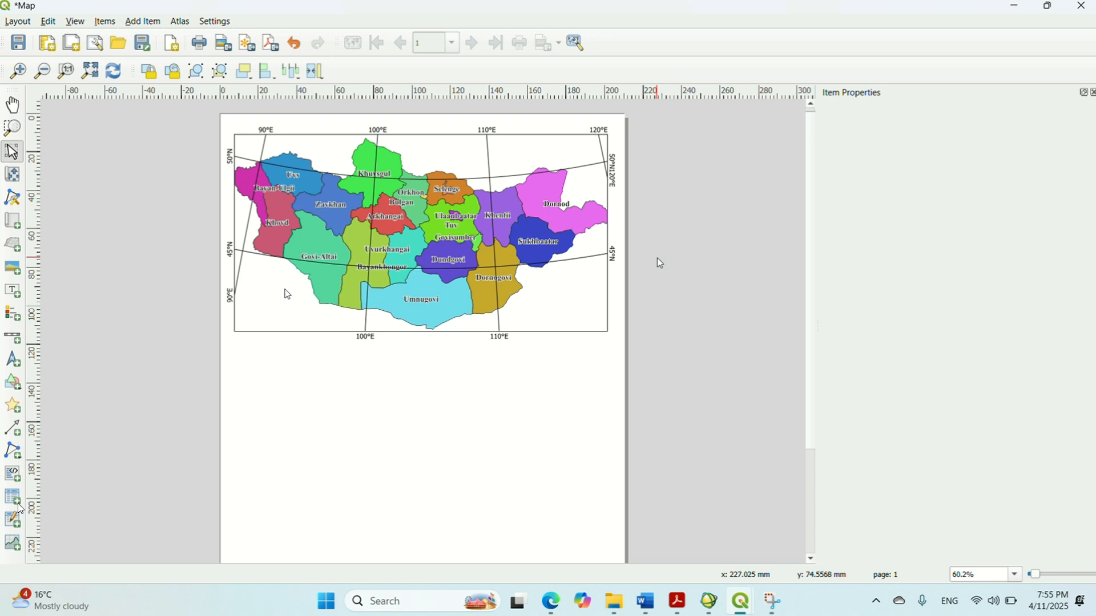
Move the gridded map item slightly downward on the A4 page
{"action": "left_click", "coordinate": [443, 261]}
{"action": "left_click", "coordinate": [508, 379]}
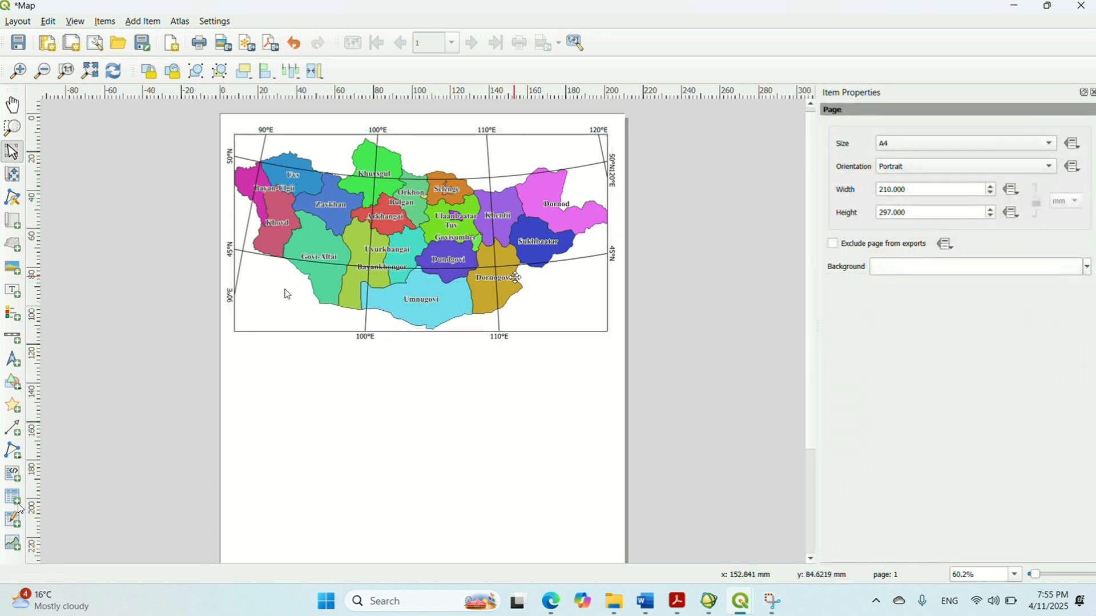
{"action": "left_click_drag", "start_coordinate": [515, 278], "coordinate": [479, 277]}
{"action": "left_click", "coordinate": [516, 418]}
{"action": "left_click", "coordinate": [477, 384]}
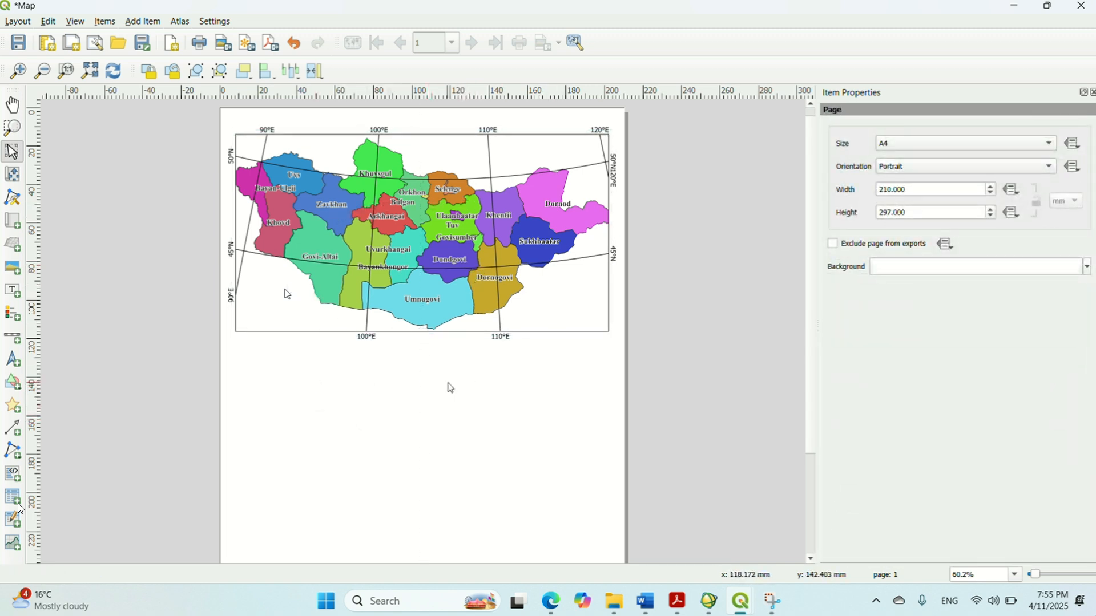
Lock the layers and the layer styles of the Mongolia map item
{"action": "left_click", "coordinate": [453, 256]}
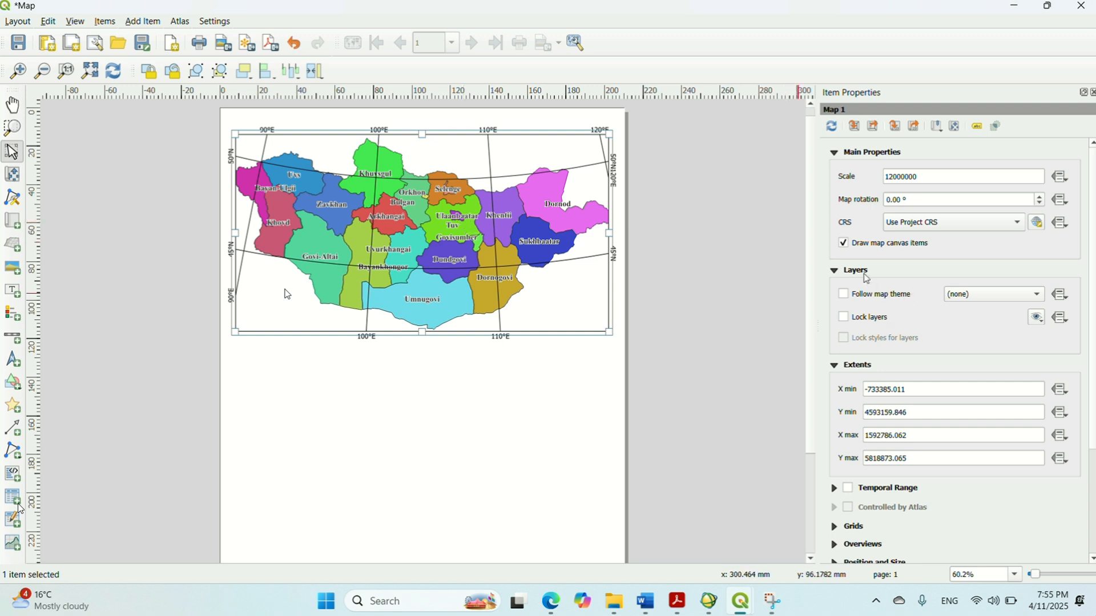
{"action": "left_click", "coordinate": [869, 318]}
{"action": "left_click", "coordinate": [879, 343]}
{"action": "left_click", "coordinate": [609, 401]}
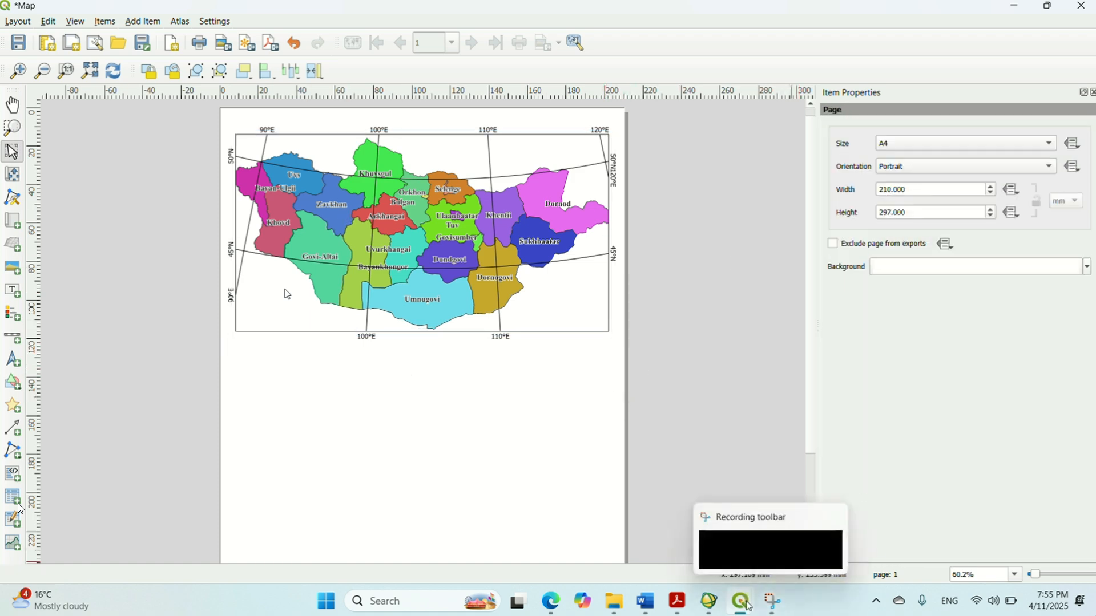
Switch to the main QGIS project window and hide the boundary_aimag layer
{"action": "left_click", "coordinate": [660, 521]}
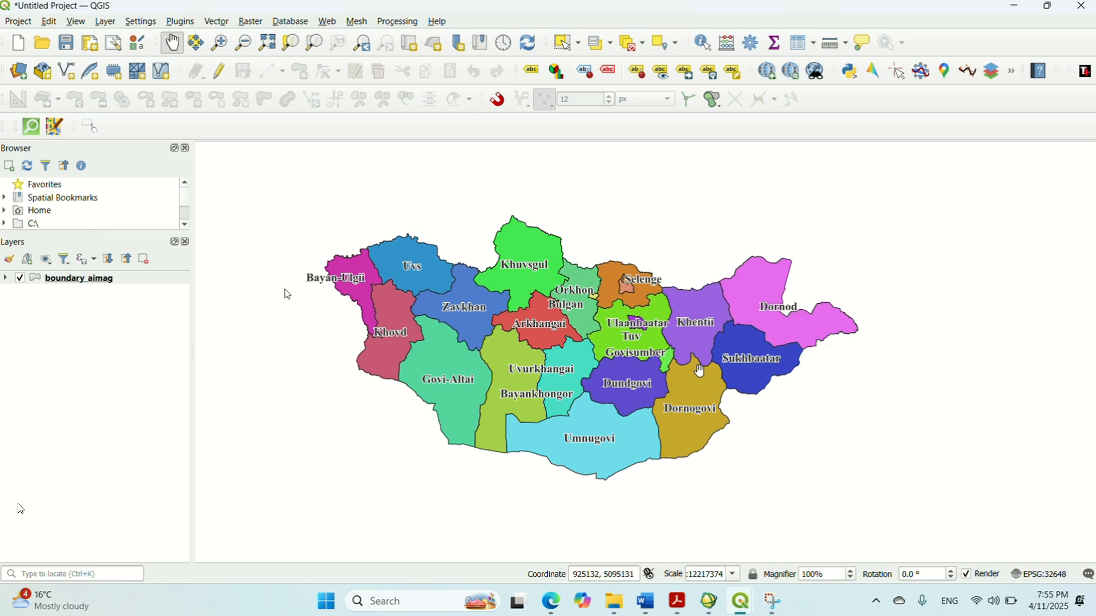
{"action": "left_click_drag", "start_coordinate": [701, 371], "coordinate": [694, 361]}
{"action": "mouse_move", "coordinate": [749, 603]}
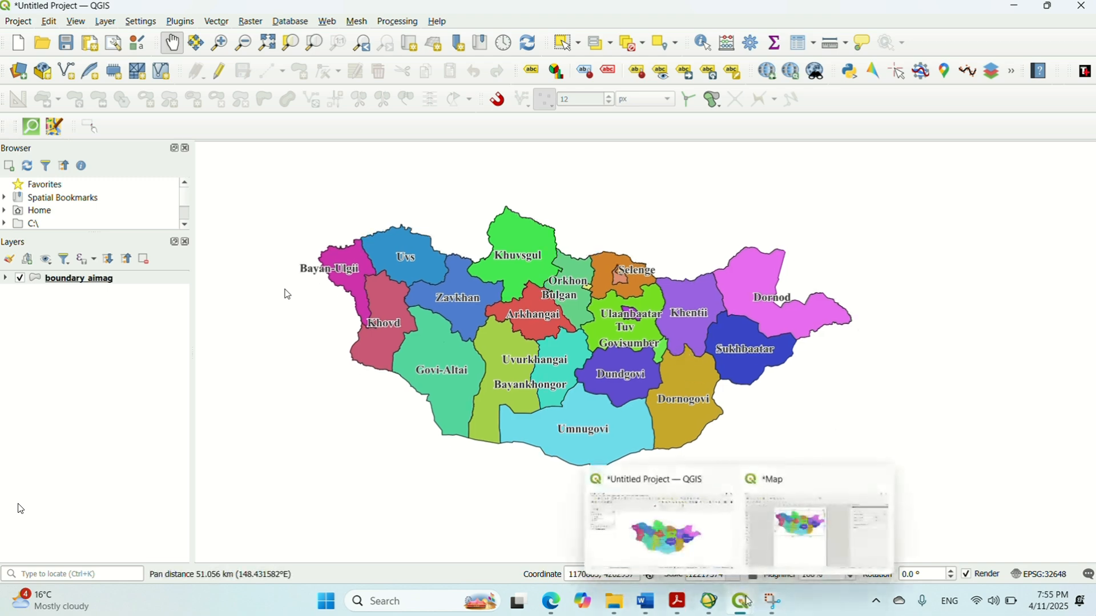
{"action": "left_click", "coordinate": [788, 554]}
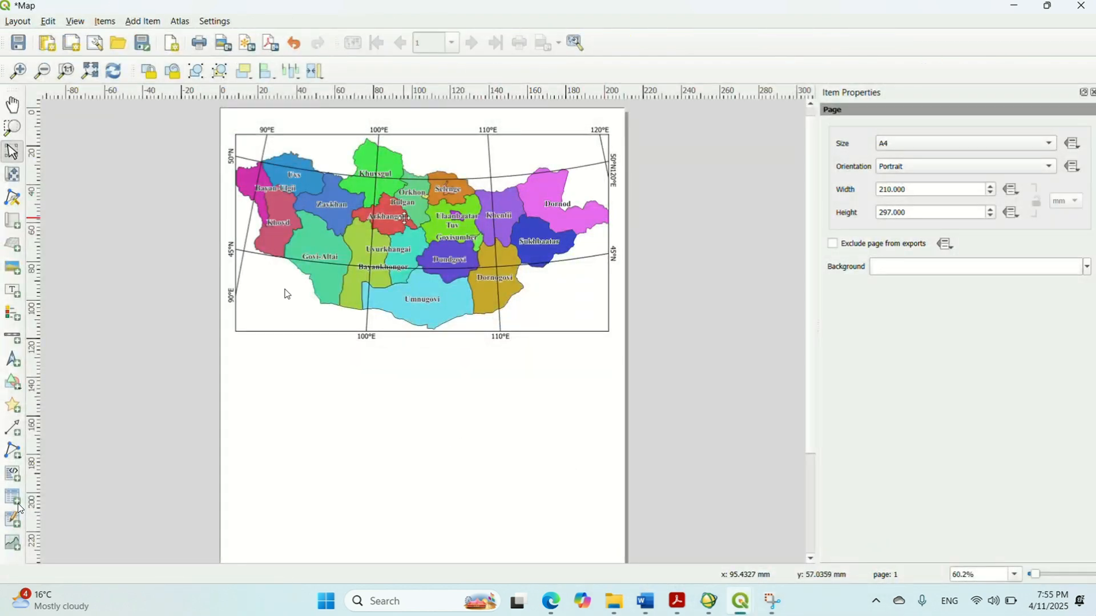
{"action": "mouse_move", "coordinate": [738, 606]}
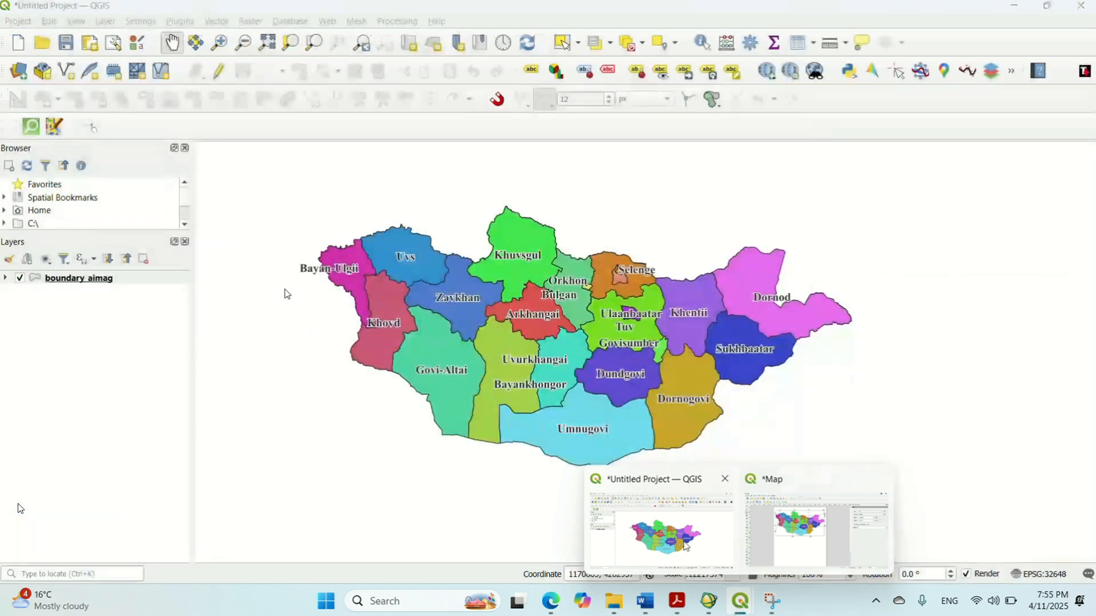
{"action": "left_click", "coordinate": [662, 528]}
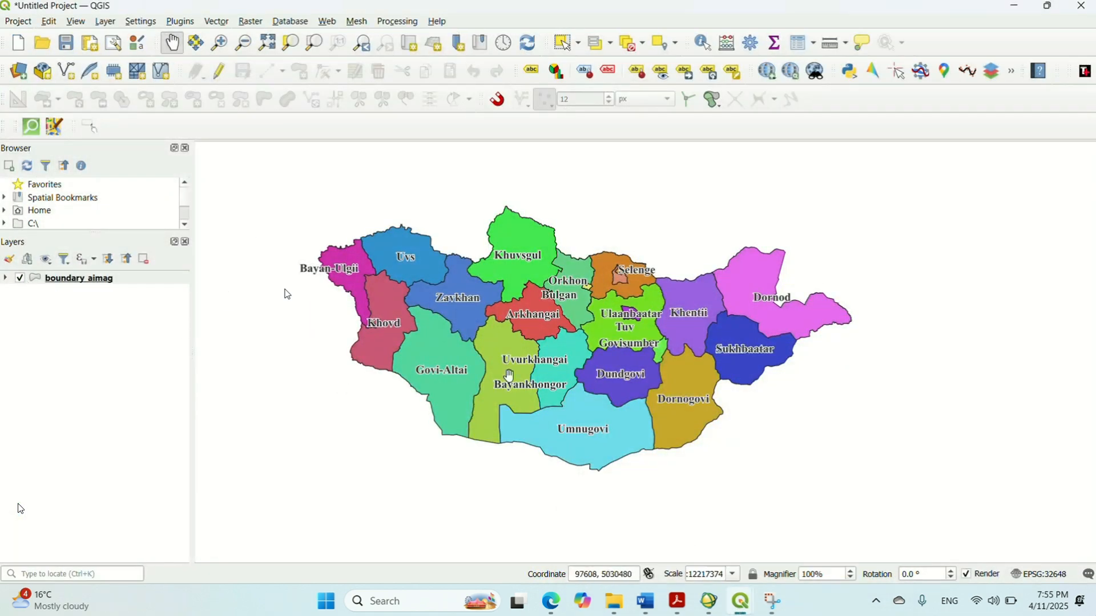
{"action": "left_click", "coordinate": [20, 280]}
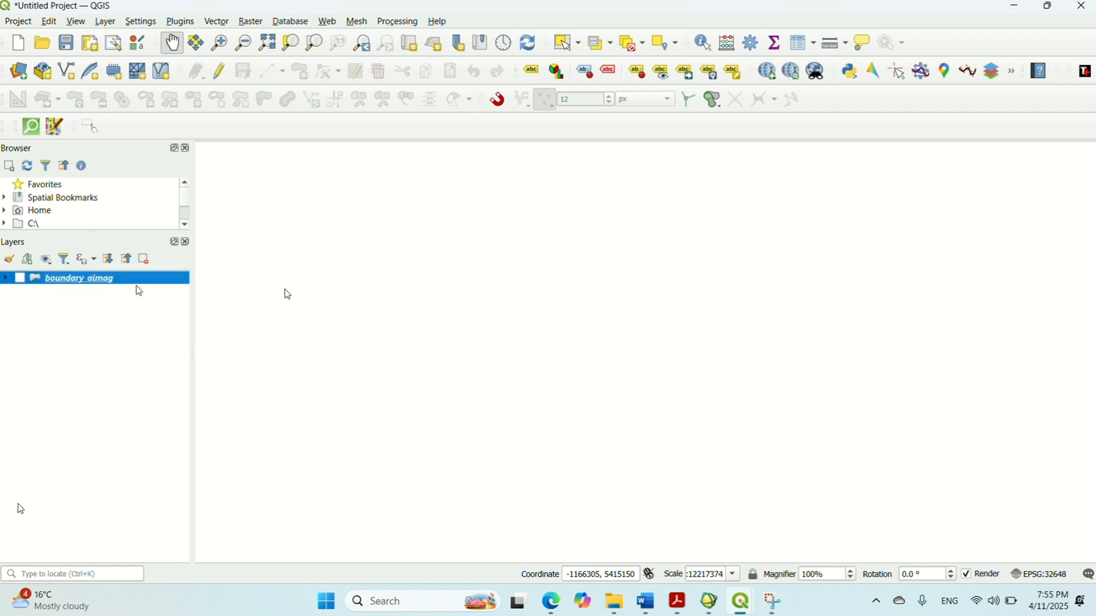
Duplicate the boundary_aimag layer and show only the copy on the map
{"action": "right_click", "coordinate": [110, 289]}
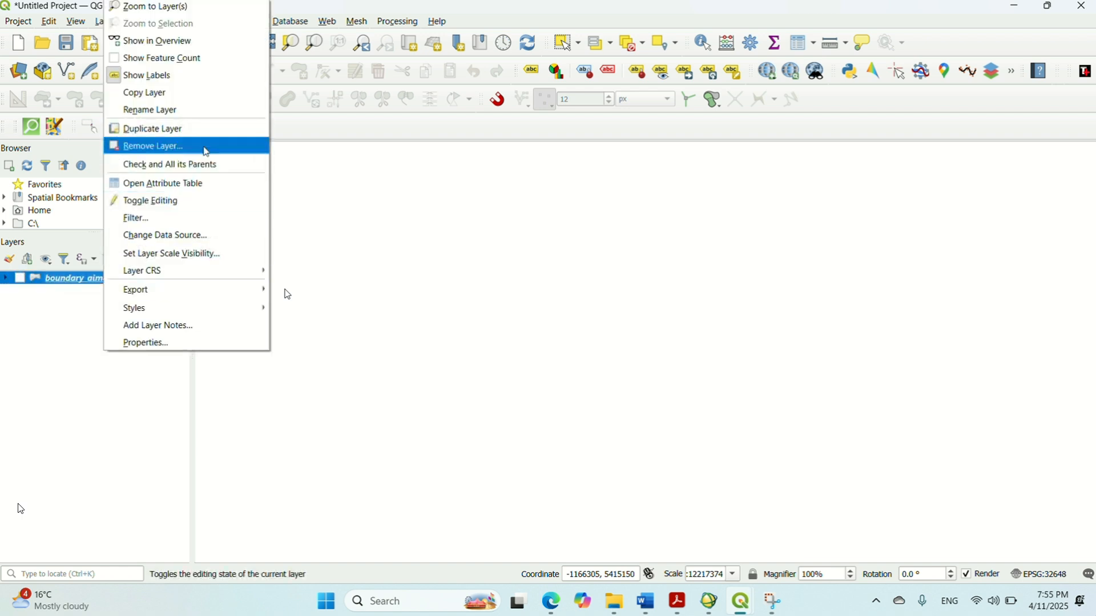
{"action": "left_click", "coordinate": [183, 135]}
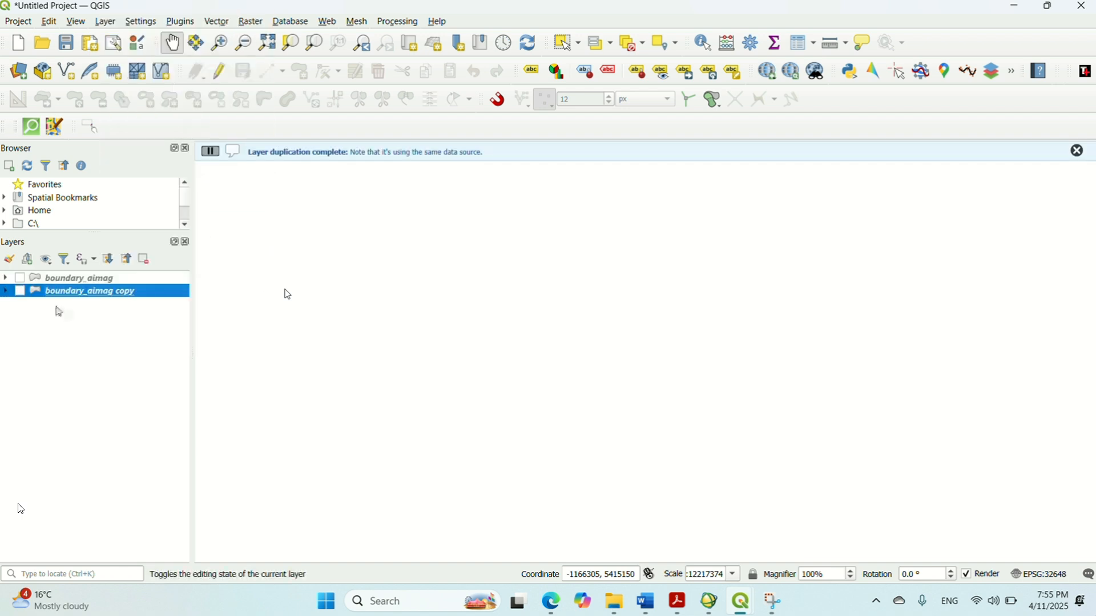
{"action": "left_click", "coordinate": [20, 279]}
{"action": "left_click", "coordinate": [20, 278]}
{"action": "left_click", "coordinate": [21, 292]}
Open the properties of boundary_aimag copy and set its labelling to No Labels
{"action": "right_click", "coordinate": [133, 293]}
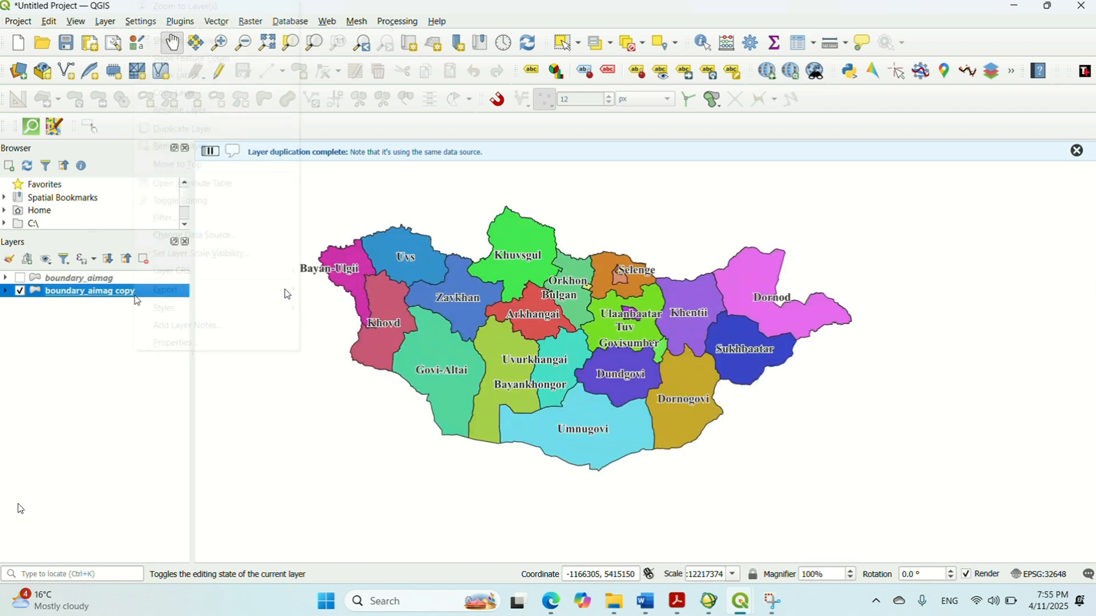
{"action": "left_click", "coordinate": [197, 344]}
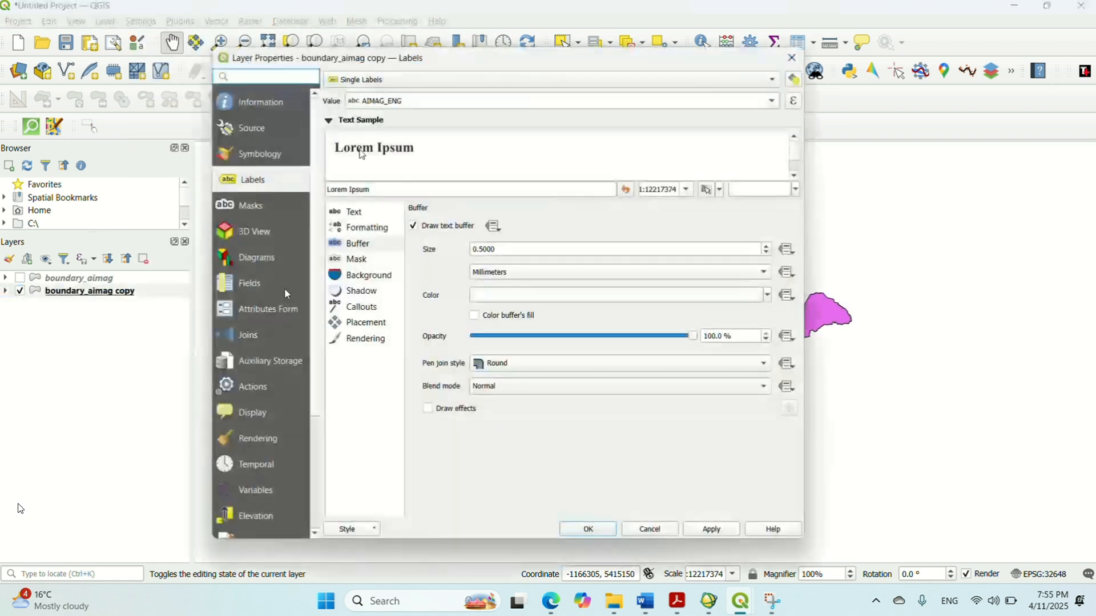
{"action": "left_click", "coordinate": [380, 86]}
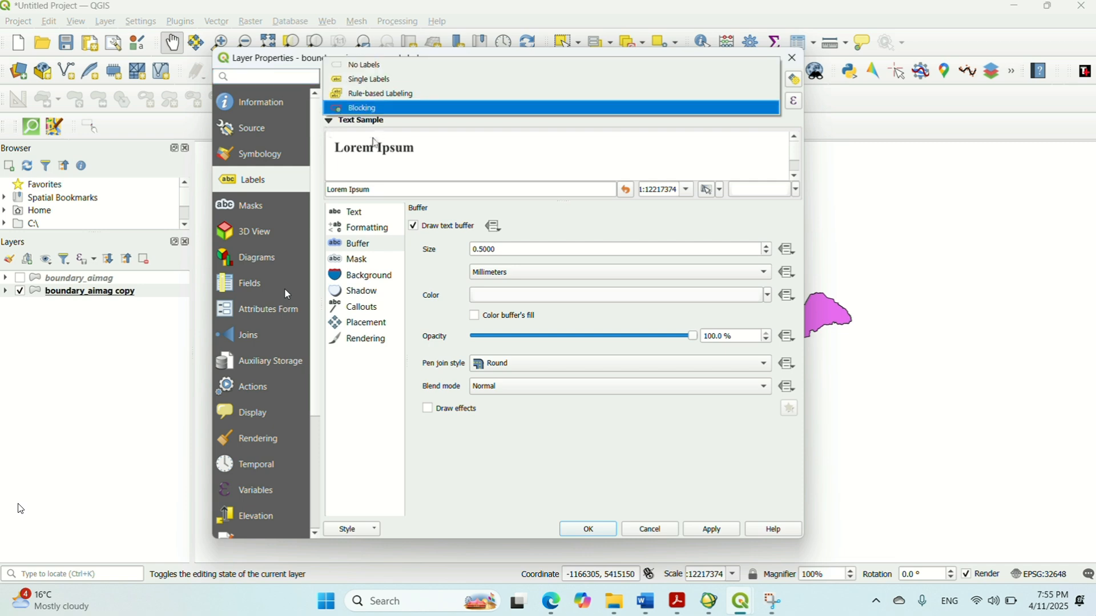
{"action": "left_click", "coordinate": [376, 67]}
Symbolize boundary_aimag copy as Single Symbol with a No Brush fill style on its Simple Fill and apply the changes
{"action": "left_click", "coordinate": [253, 154]}
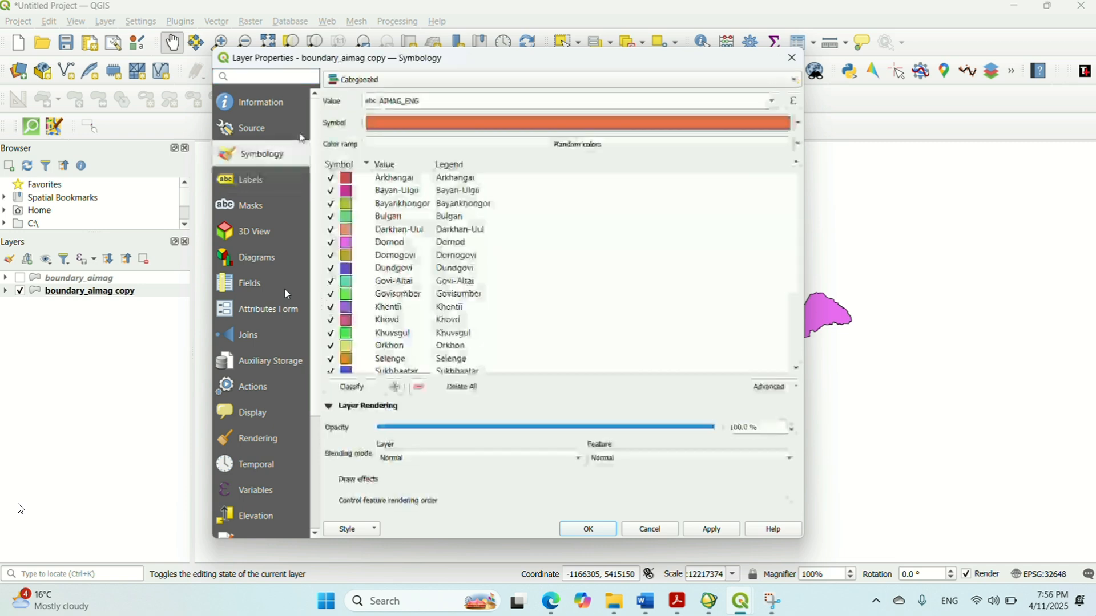
{"action": "left_click", "coordinate": [398, 78]}
{"action": "left_click", "coordinate": [367, 51]}
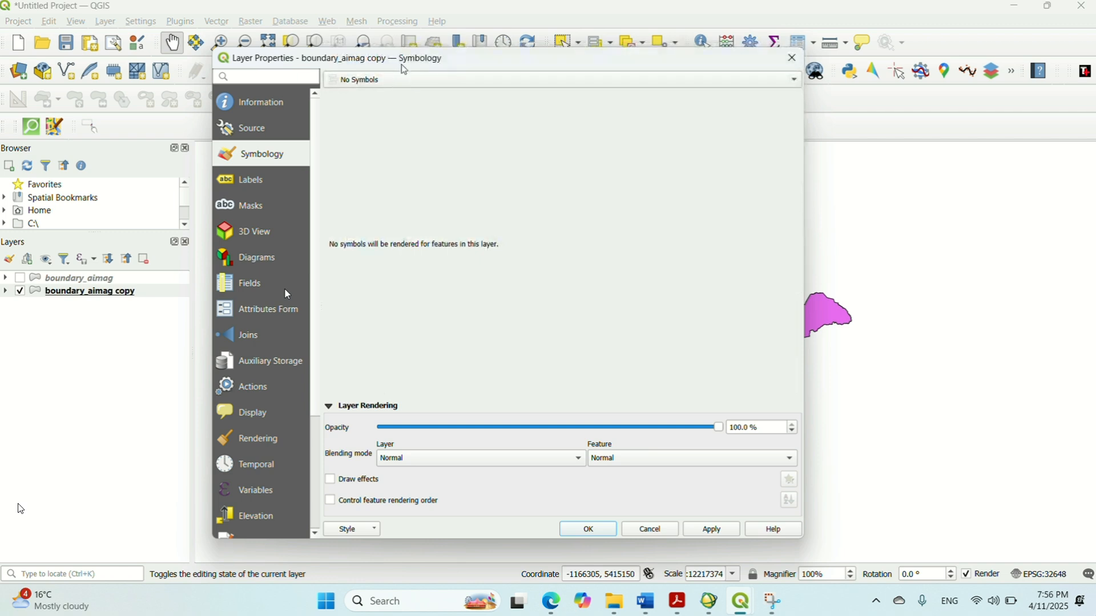
{"action": "left_click", "coordinate": [385, 83]}
{"action": "left_click", "coordinate": [377, 93]}
{"action": "left_click", "coordinate": [485, 114]}
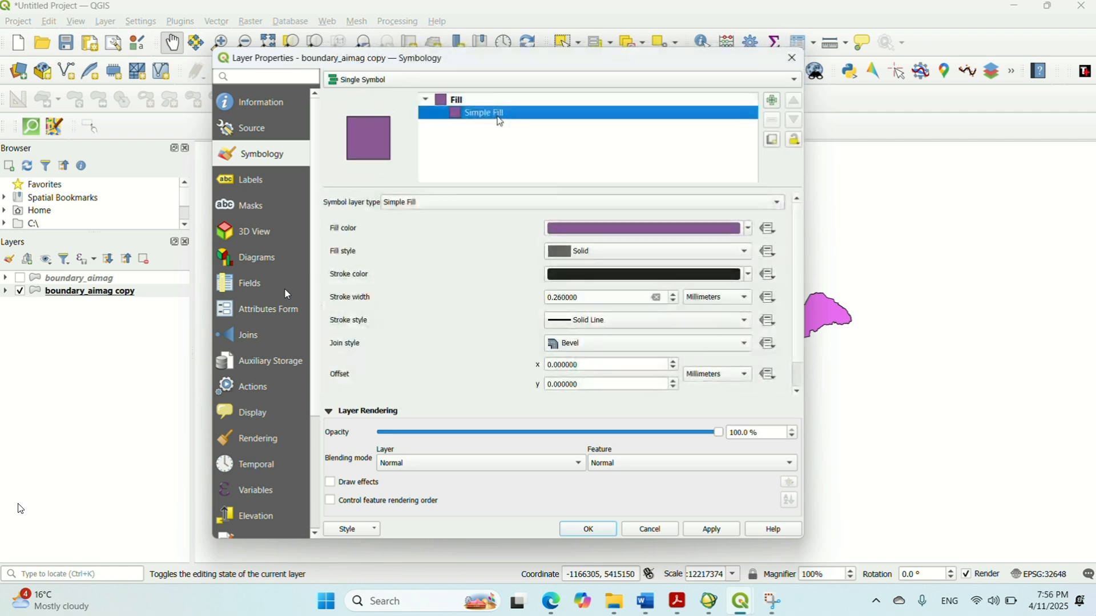
{"action": "left_click", "coordinate": [743, 256]}
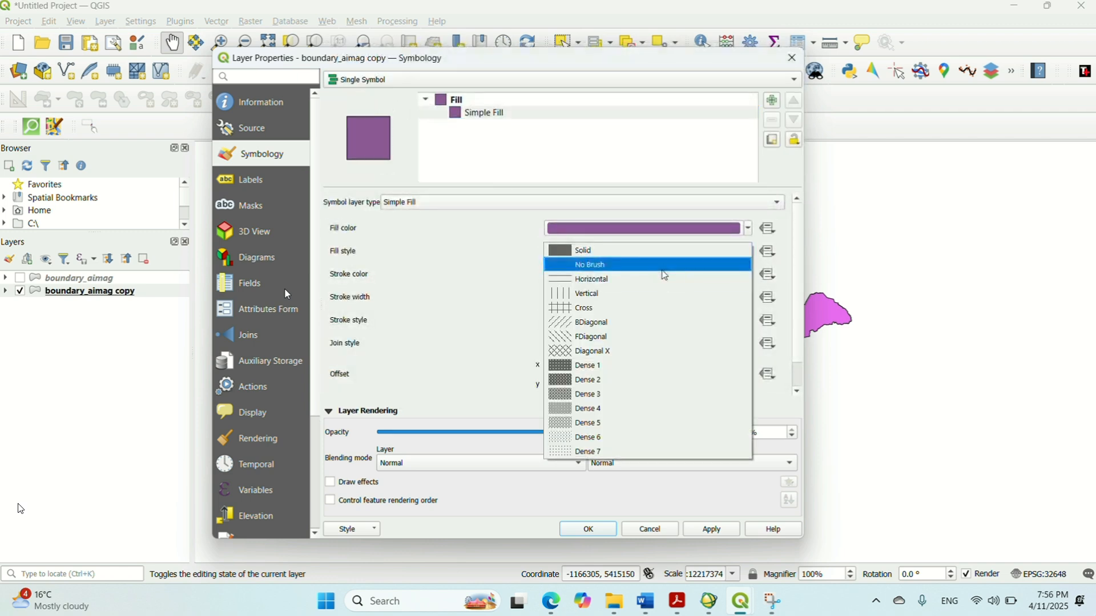
{"action": "left_click", "coordinate": [662, 262]}
{"action": "left_click", "coordinate": [612, 530]}
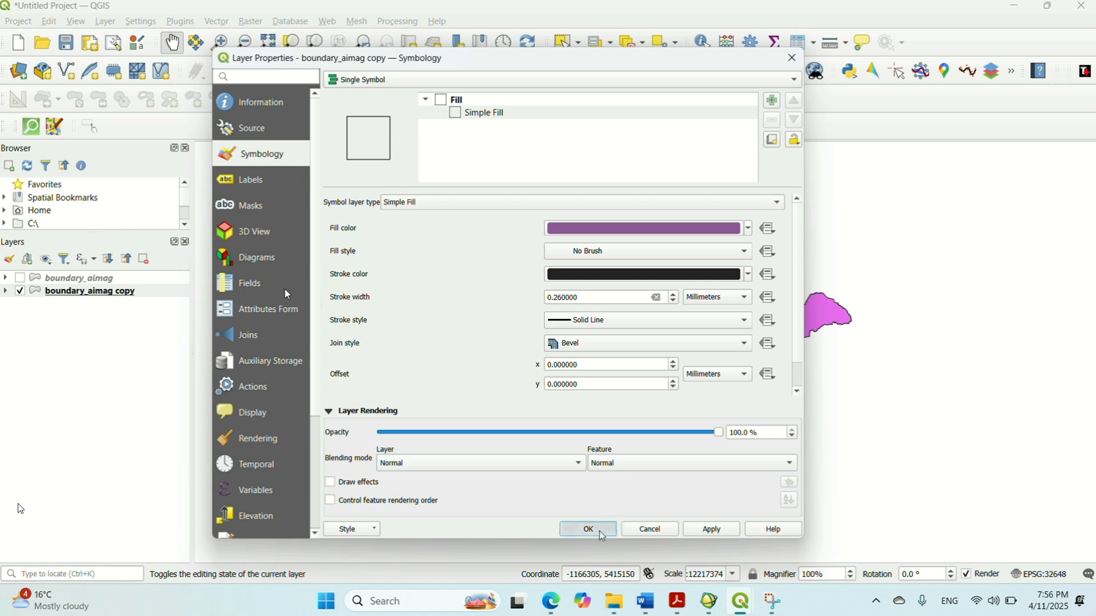
Frame the Ulaanbaatar boundary outline in the main map view
{"action": "scroll", "coordinate": [641, 320], "scroll_direction": "up", "scroll_amount": 3}
{"action": "left_click_drag", "start_coordinate": [583, 285], "coordinate": [579, 350]}
{"action": "scroll", "coordinate": [572, 341], "scroll_direction": "up", "scroll_amount": 1}
{"action": "left_click_drag", "start_coordinate": [485, 291], "coordinate": [498, 314]}
{"action": "scroll", "coordinate": [498, 313], "scroll_direction": "up", "scroll_amount": 1}
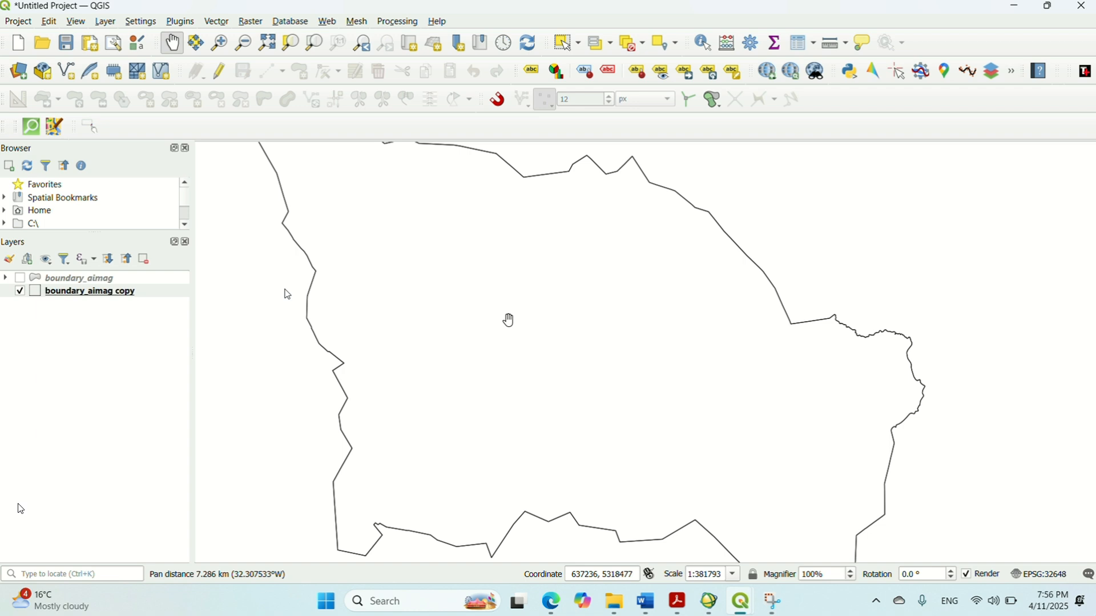
{"action": "scroll", "coordinate": [508, 320], "scroll_direction": "down", "scroll_amount": 1}
{"action": "left_click_drag", "start_coordinate": [519, 313], "coordinate": [513, 314]}
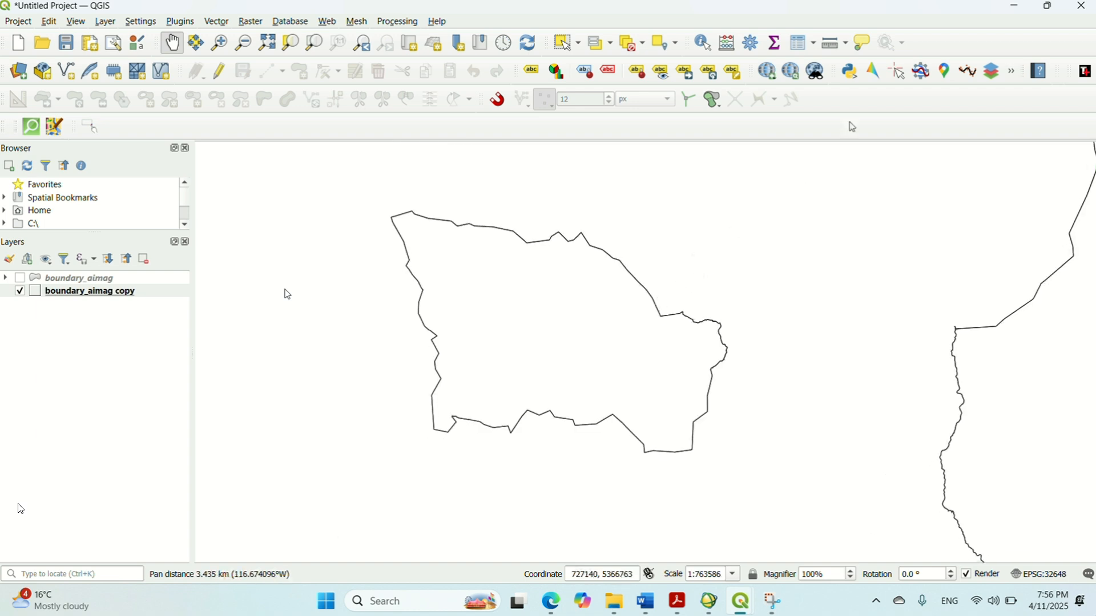
Add the ESRI Satellite basemap beneath the boundary outlines
{"action": "left_click", "coordinate": [768, 70]}
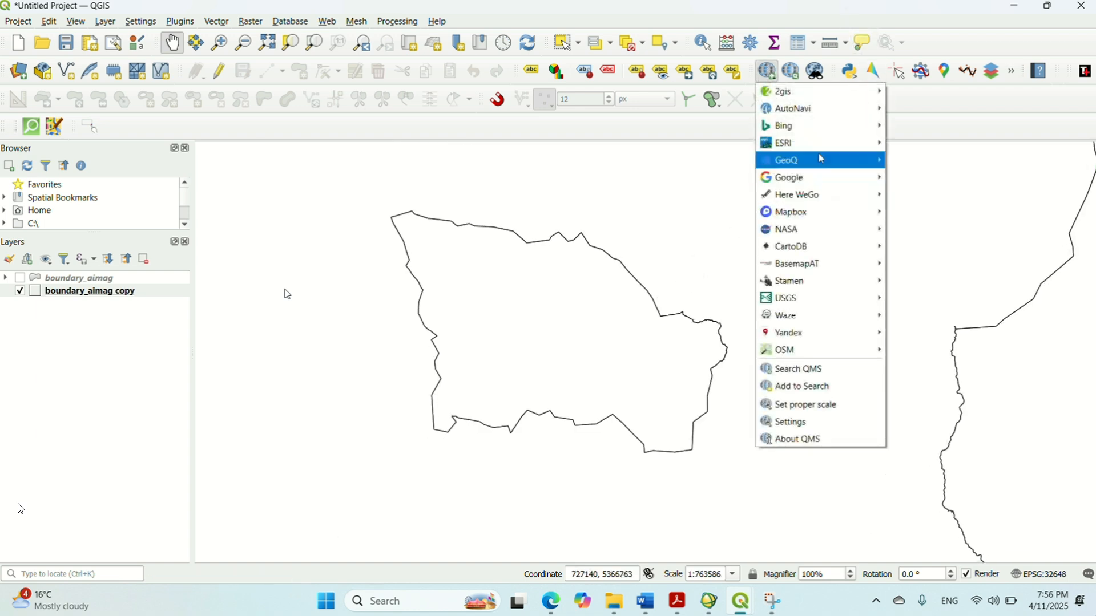
{"action": "mouse_move", "coordinate": [822, 142]}
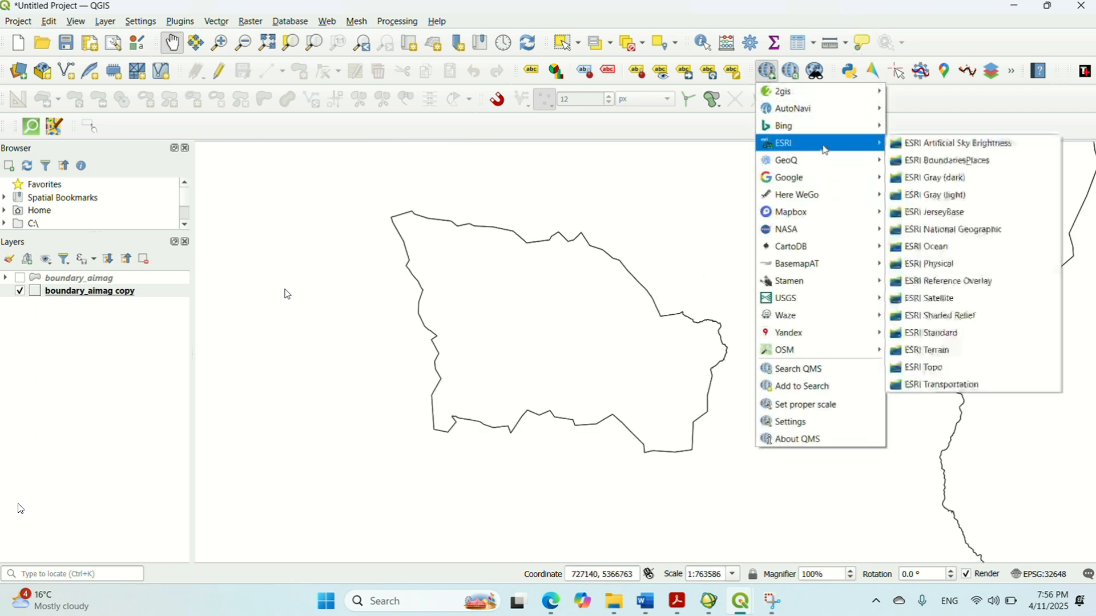
{"action": "left_click", "coordinate": [965, 300]}
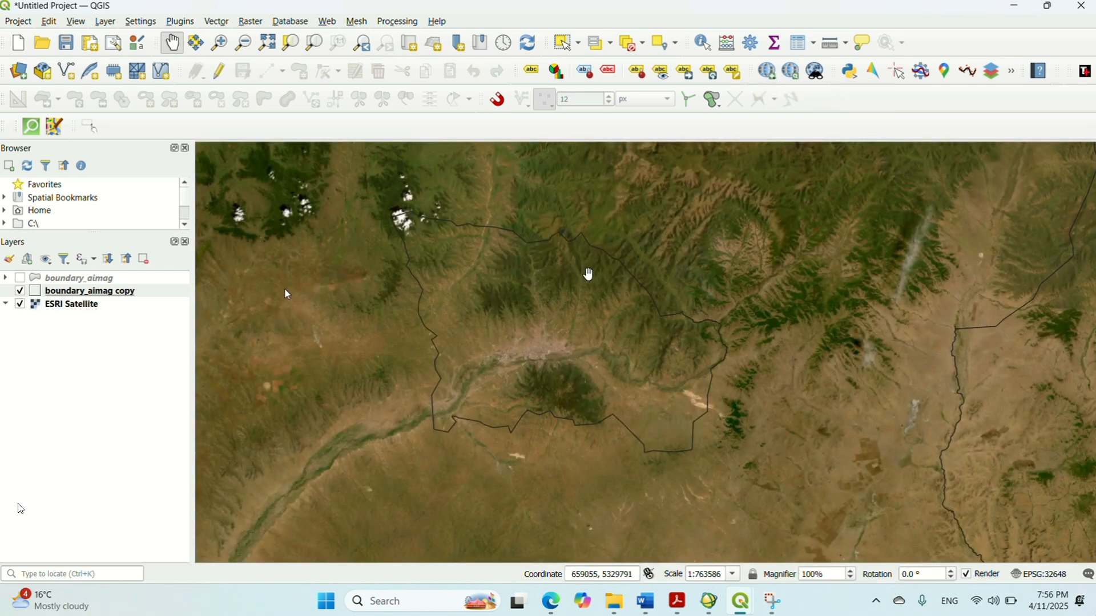
Switch to the Map layout and draw a second map item about 155 mm wide below the Mongolia map
{"action": "mouse_move", "coordinate": [732, 597]}
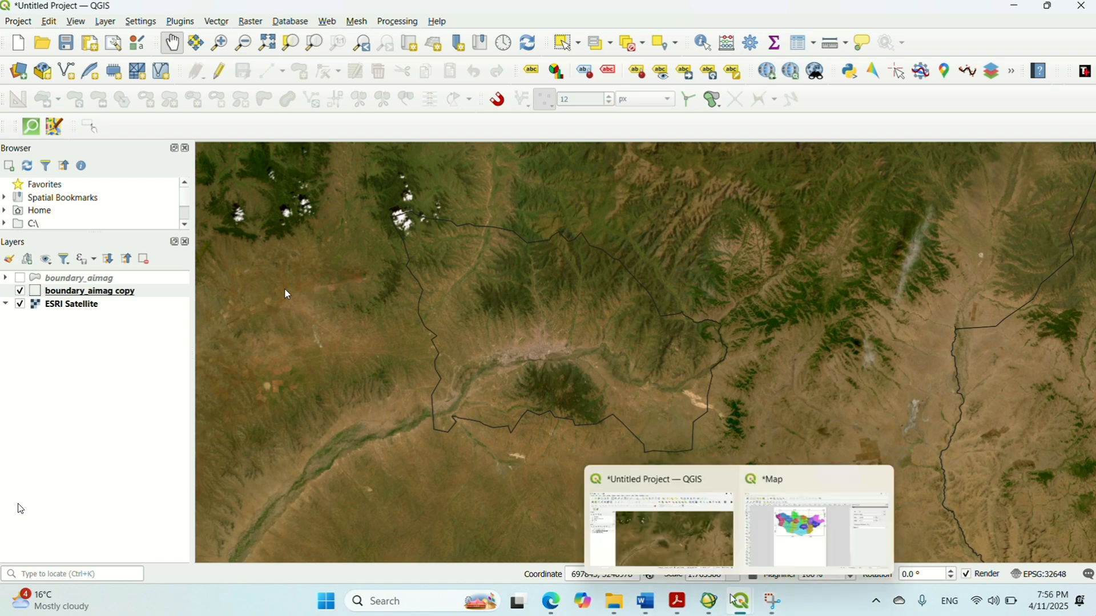
{"action": "left_click", "coordinate": [785, 560]}
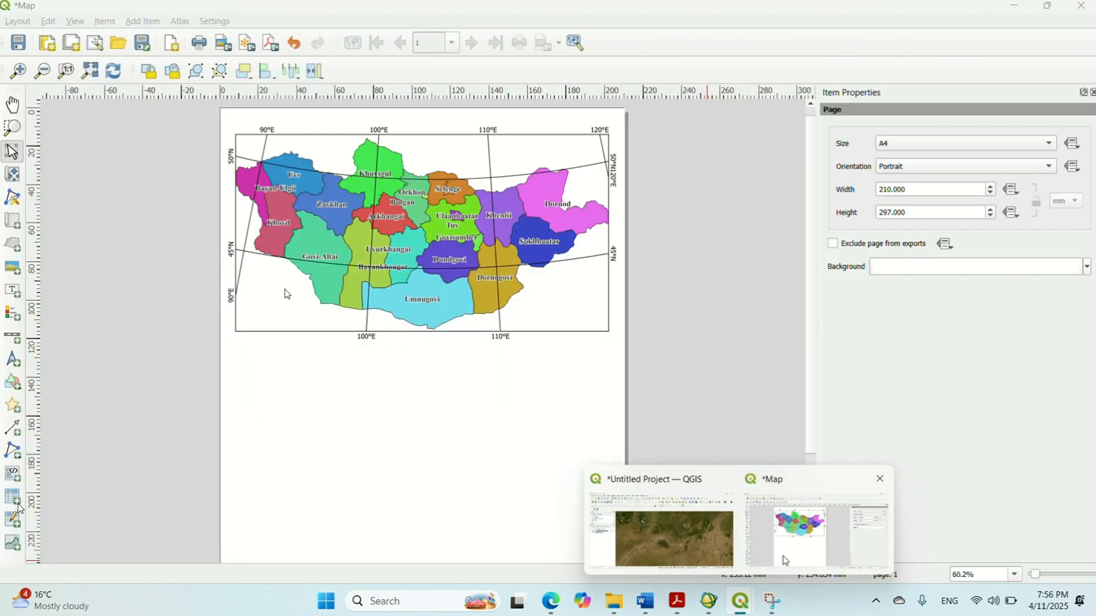
{"action": "scroll", "coordinate": [811, 349], "scroll_direction": "down", "scroll_amount": 1}
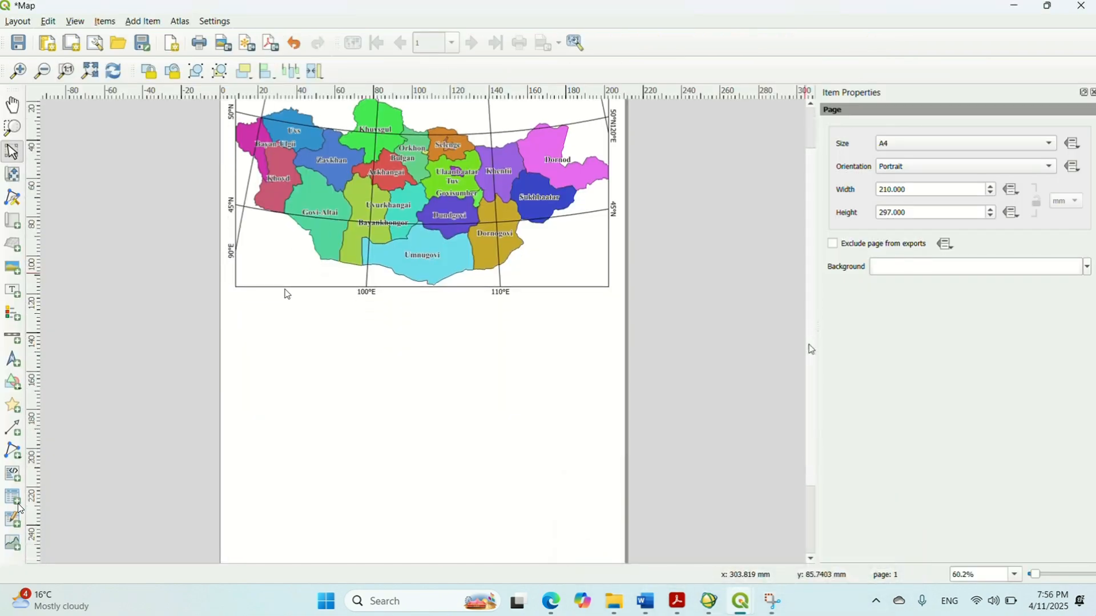
{"action": "scroll", "coordinate": [811, 350], "scroll_direction": "down", "scroll_amount": 2}
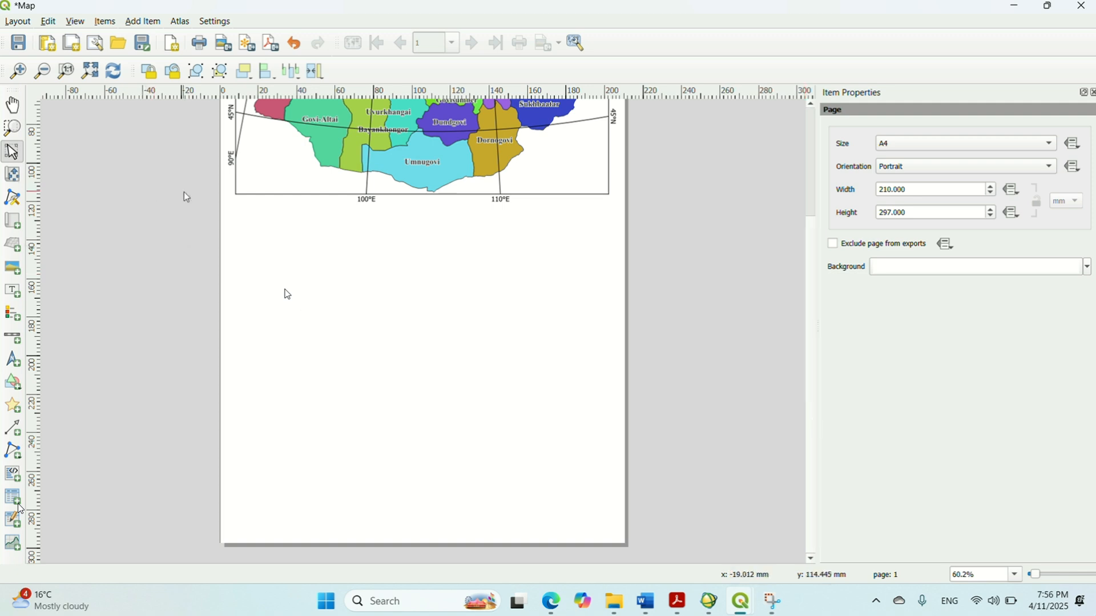
{"action": "left_click", "coordinate": [145, 23]}
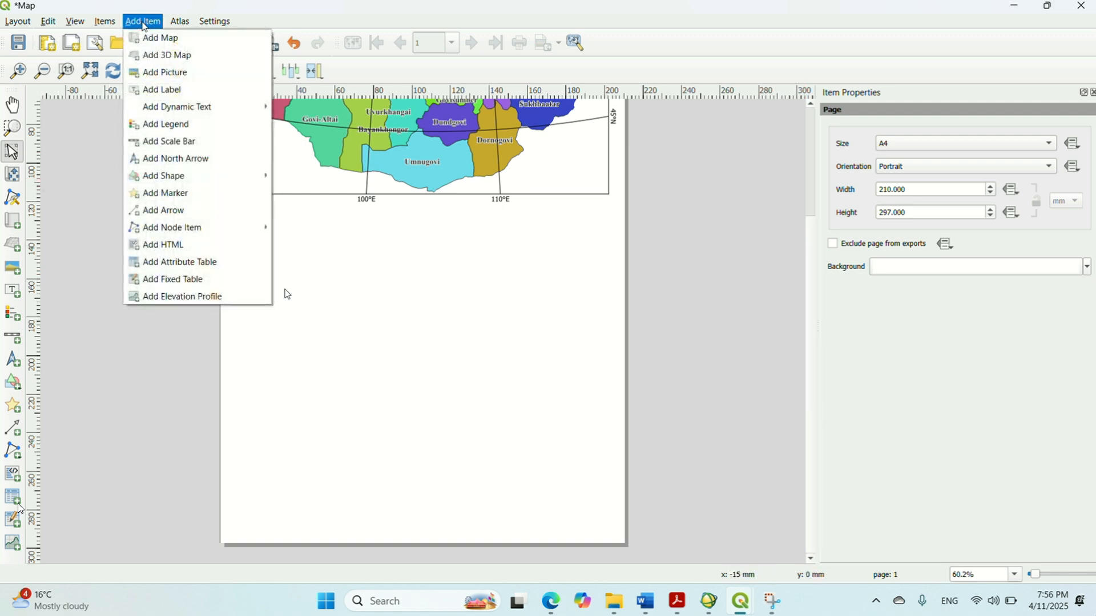
{"action": "left_click", "coordinate": [161, 38]}
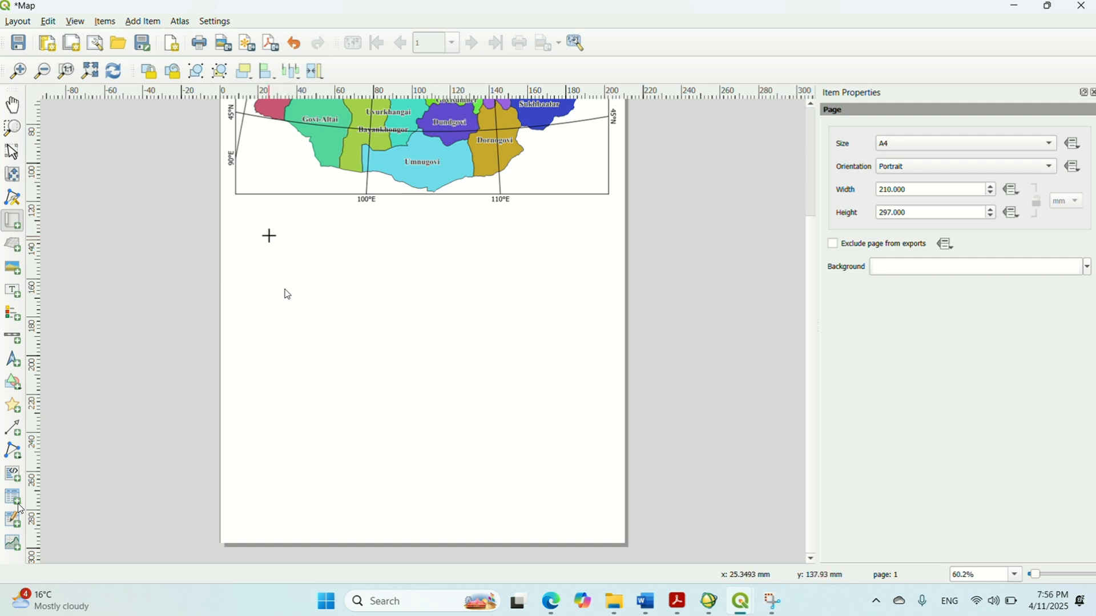
{"action": "left_click_drag", "start_coordinate": [271, 234], "coordinate": [571, 515]}
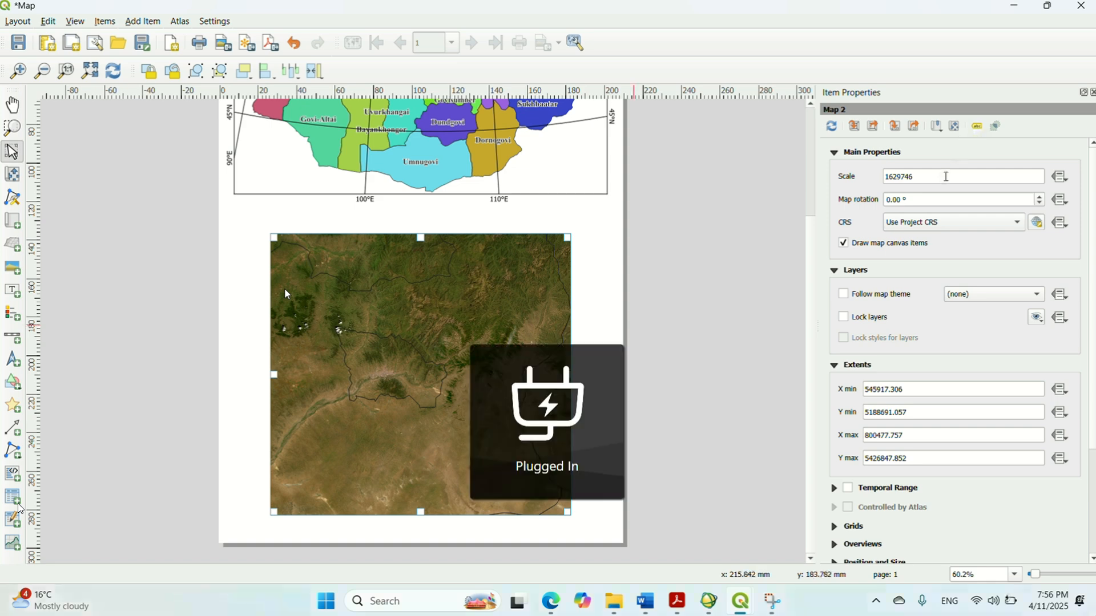
Set the satellite map's scale to 1000000, and refine it to 800000
{"action": "left_click_drag", "start_coordinate": [946, 177], "coordinate": [830, 178]}
{"action": "type", "text": "1000000"}
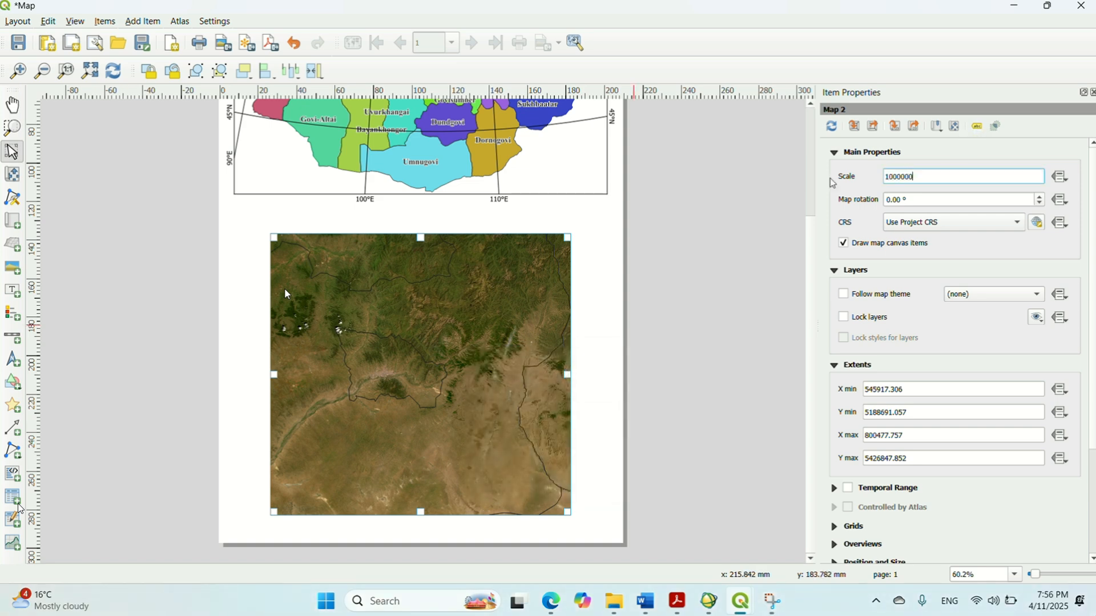
{"action": "key", "text": "Return"}
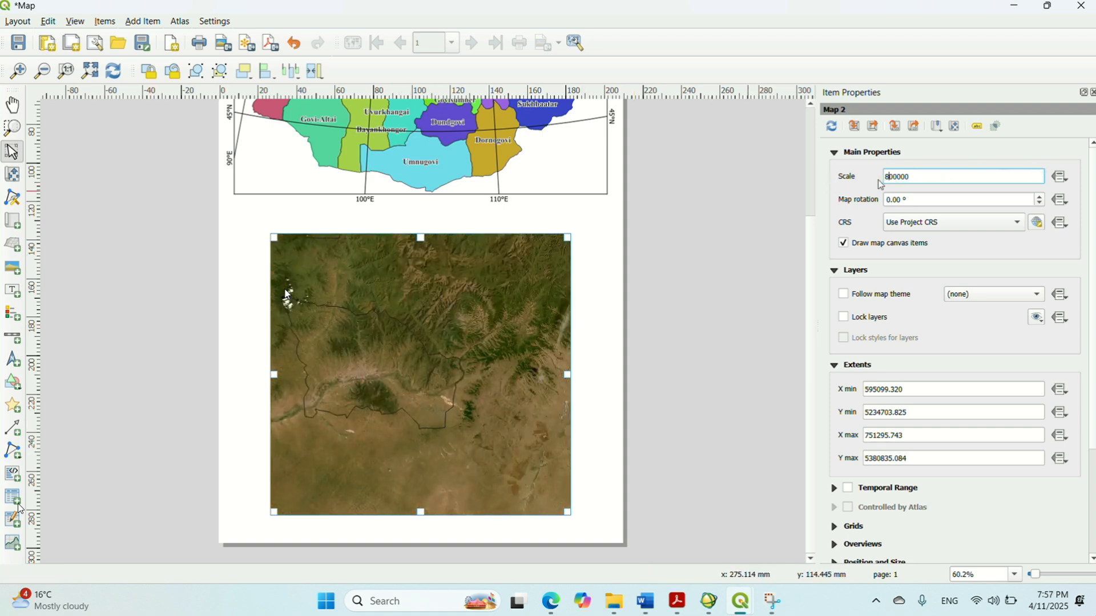
{"action": "key", "text": "Return"}
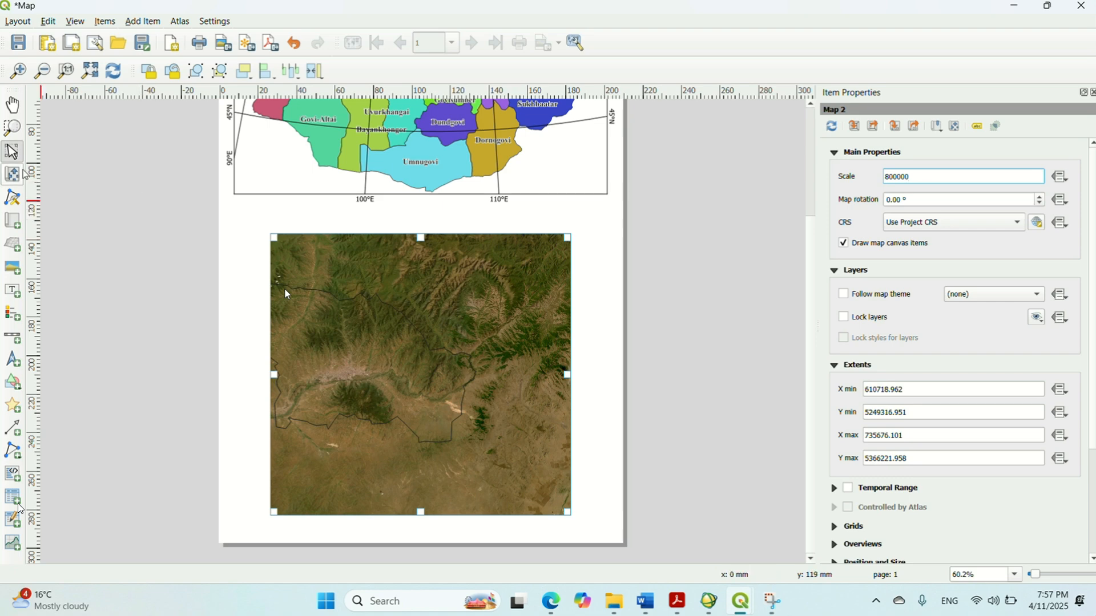
Move the satellite map's content so the whole Ulaanbaatar boundary lies within the frame, and deselect the map
{"action": "left_click", "coordinate": [24, 180]}
{"action": "left_click_drag", "start_coordinate": [388, 399], "coordinate": [424, 393]}
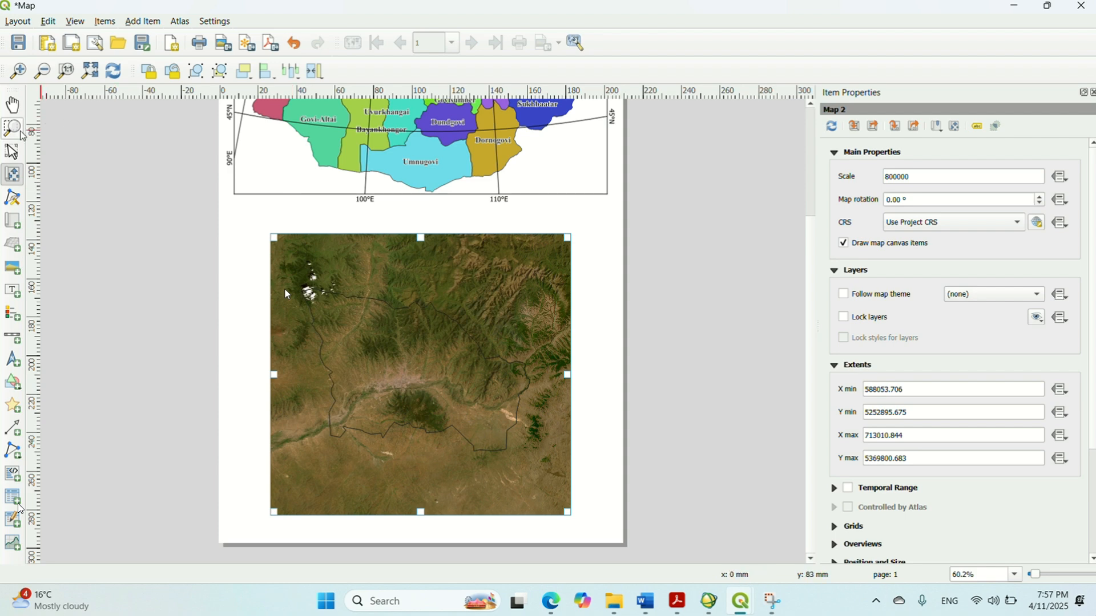
{"action": "left_click", "coordinate": [13, 152]}
{"action": "left_click", "coordinate": [602, 291]}
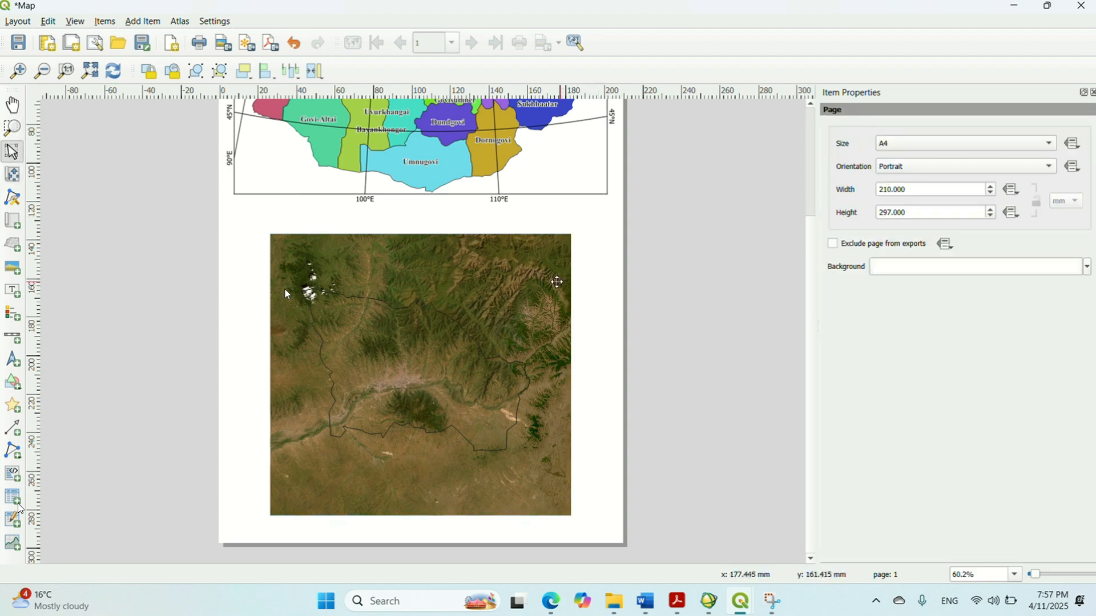
Add a grid to the satellite map and open the properties of that grid
{"action": "left_click", "coordinate": [505, 308]}
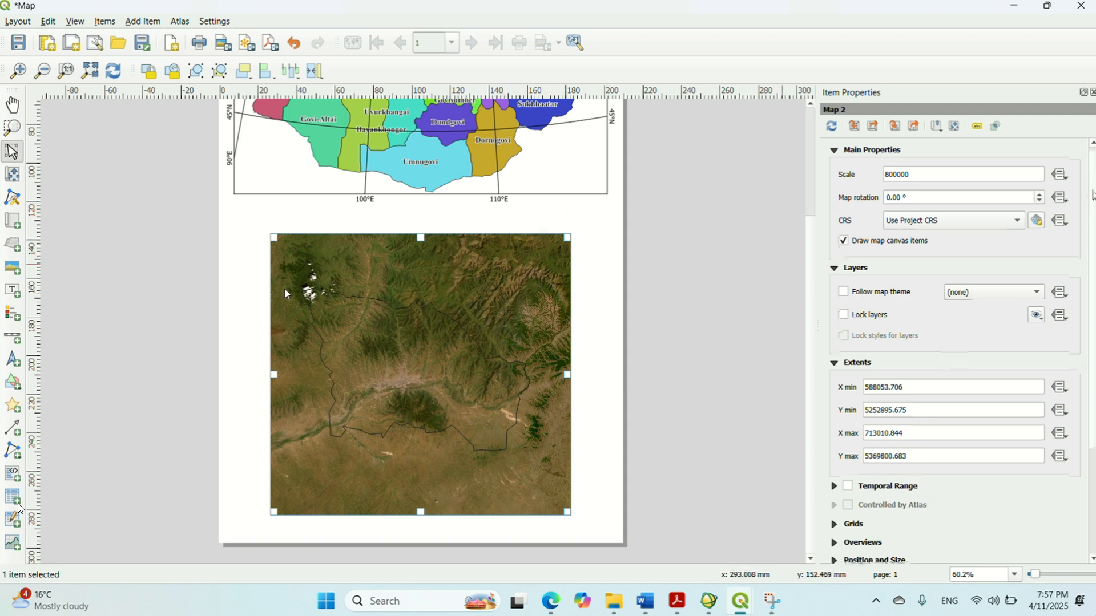
{"action": "scroll", "coordinate": [1090, 388], "scroll_direction": "down", "scroll_amount": 3}
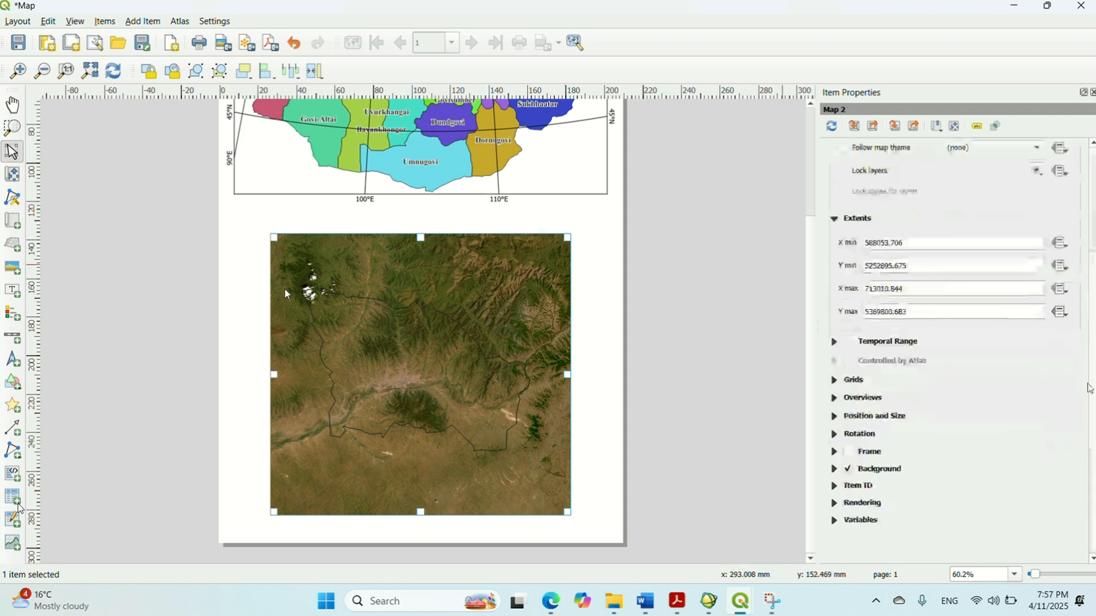
{"action": "left_click", "coordinate": [842, 383]}
{"action": "left_click", "coordinate": [873, 405]}
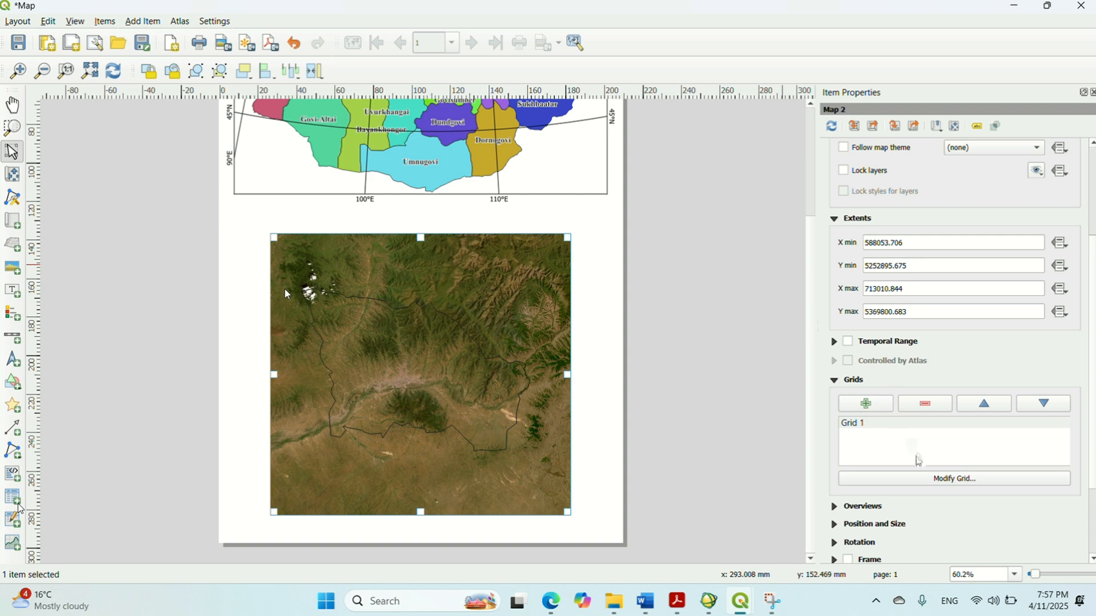
{"action": "left_click", "coordinate": [910, 425]}
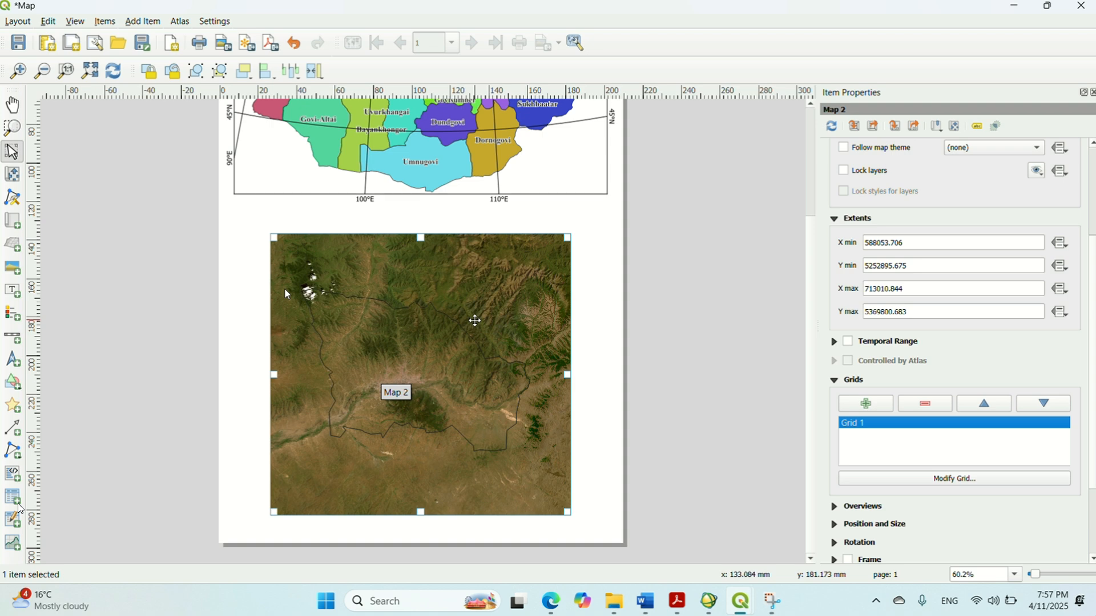
{"action": "left_click", "coordinate": [592, 341]}
{"action": "left_click", "coordinate": [502, 343]}
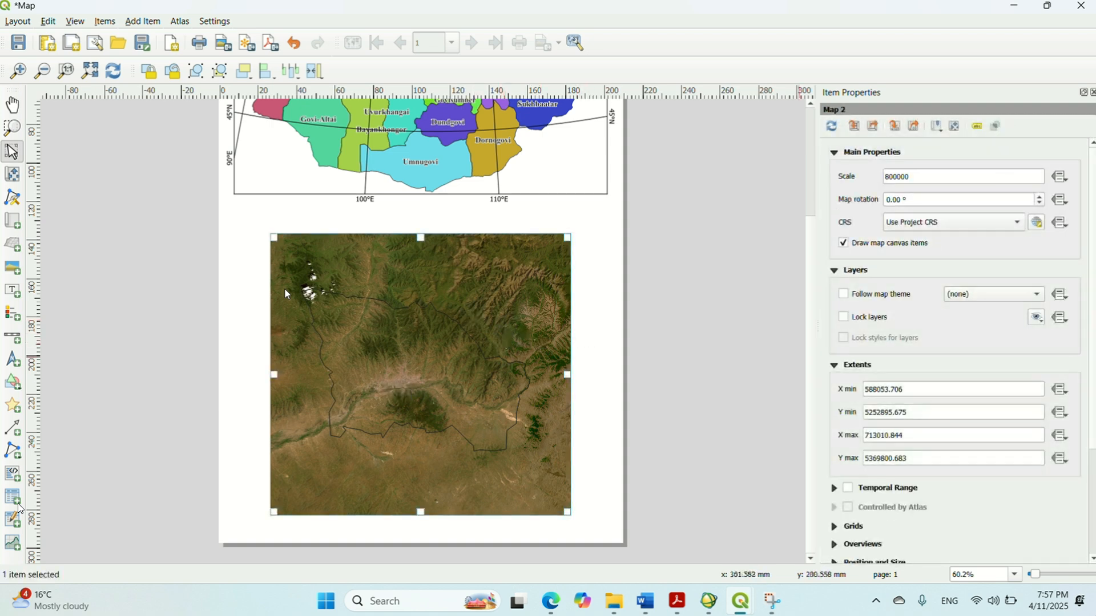
{"action": "scroll", "coordinate": [1091, 380], "scroll_direction": "down", "scroll_amount": 3}
{"action": "left_click", "coordinate": [835, 379]}
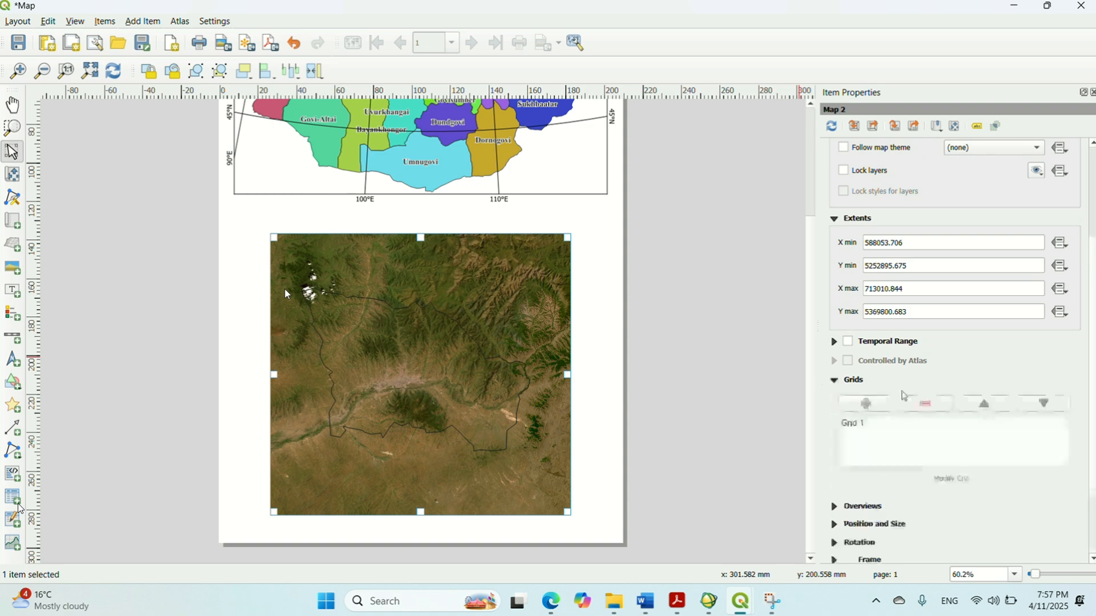
{"action": "left_click", "coordinate": [864, 423]}
{"action": "left_click", "coordinate": [955, 479]}
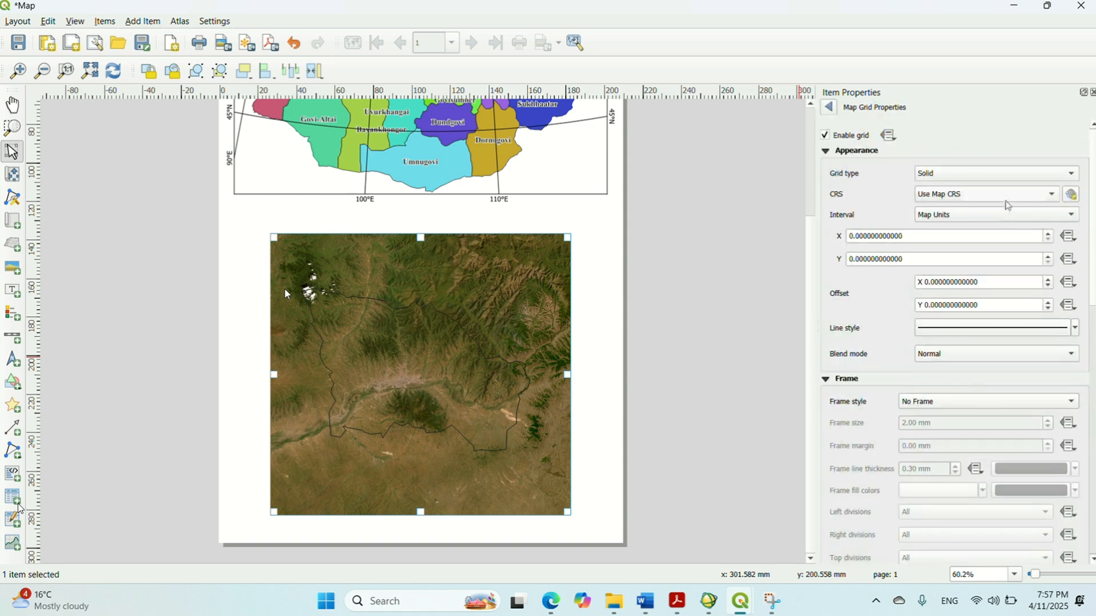
{"action": "scroll", "coordinate": [1091, 160], "scroll_direction": "down", "scroll_amount": 1}
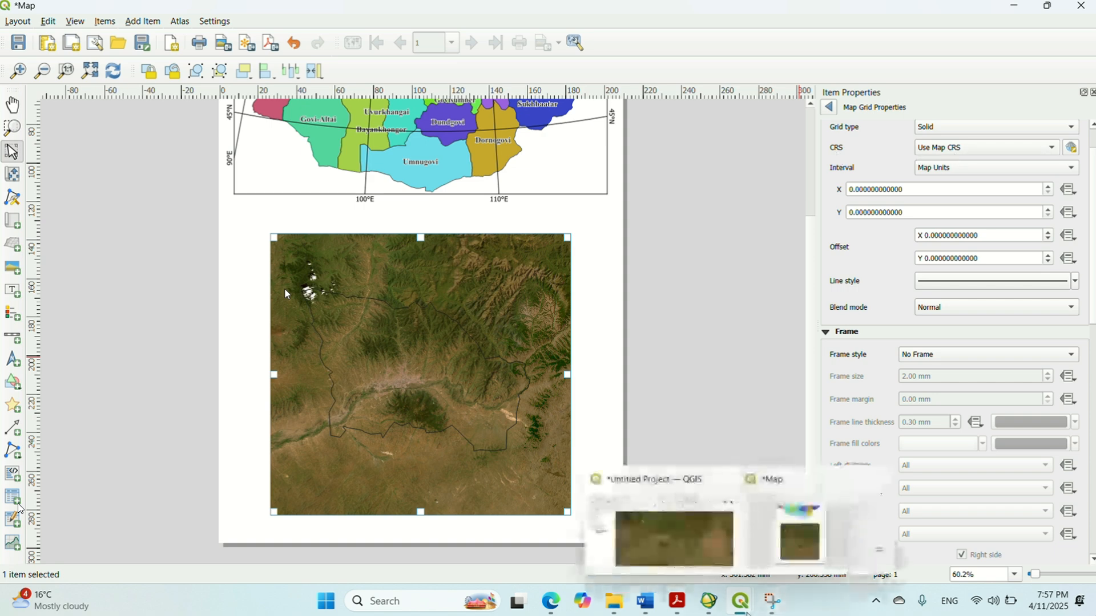
Check the Ulaanbaatar area in the main project window and return to the Map layout
{"action": "mouse_move", "coordinate": [737, 609]}
{"action": "left_click", "coordinate": [702, 544]}
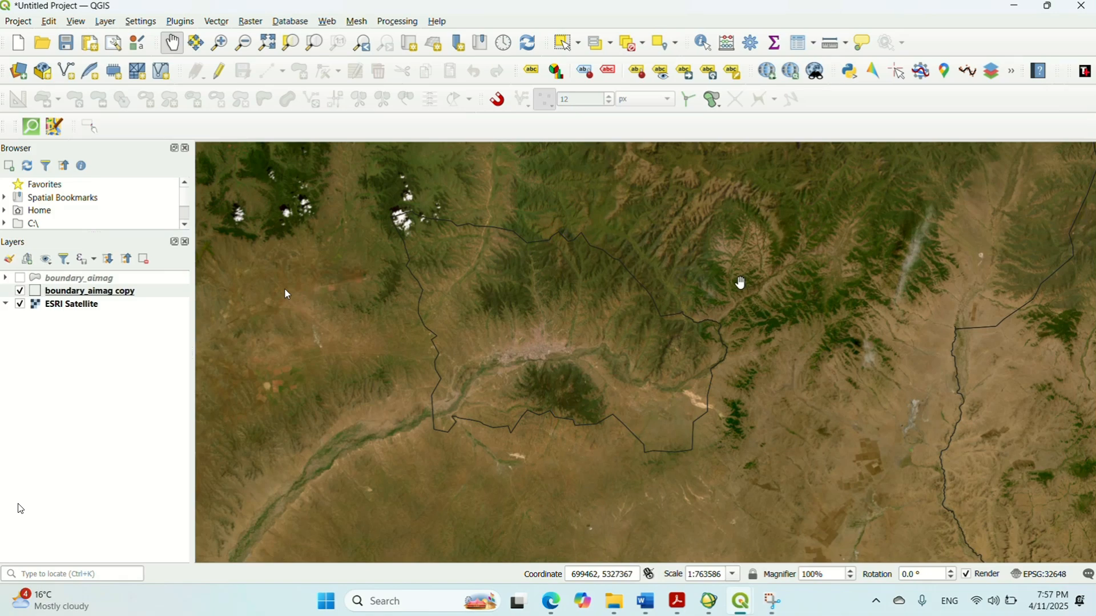
{"action": "mouse_move", "coordinate": [741, 602]}
{"action": "left_click", "coordinate": [807, 542]}
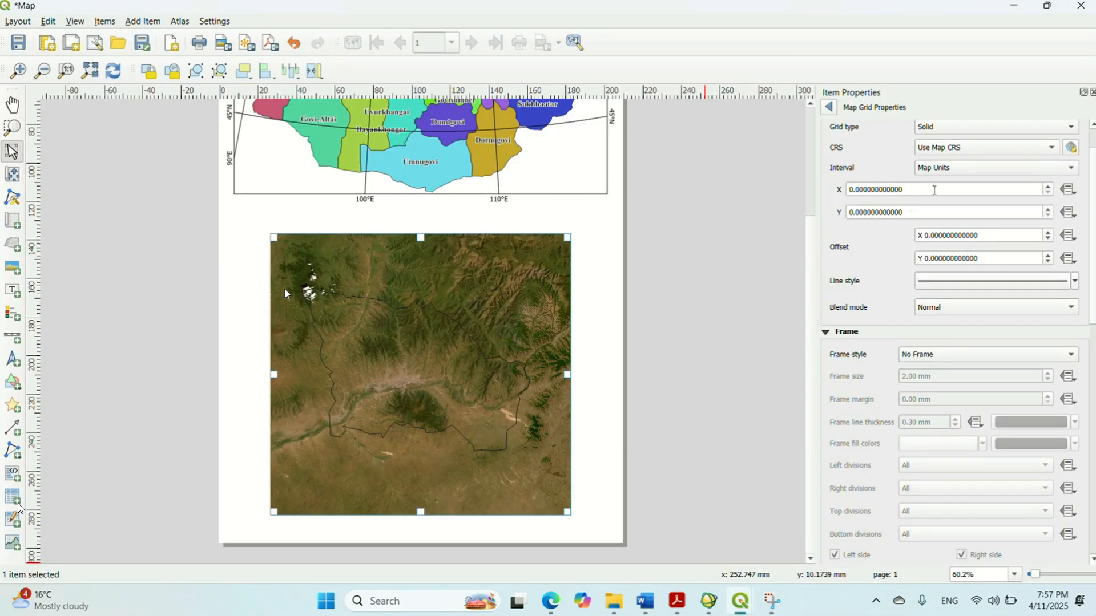
Set the satellite map grid's X and Y intervals to 50000 map units
{"action": "left_click_drag", "start_coordinate": [934, 190], "coordinate": [813, 201]}
{"action": "type", "text": "500000"}
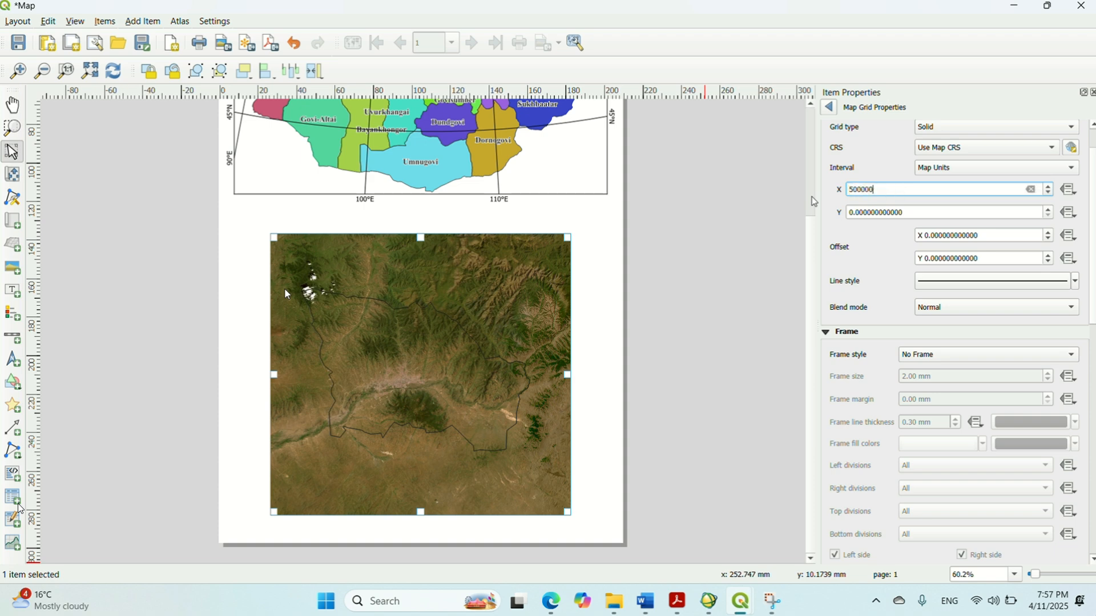
{"action": "key", "text": "BackSpace"}
{"action": "left_click_drag", "start_coordinate": [955, 210], "coordinate": [833, 217]}
{"action": "type", "text": "5000"}
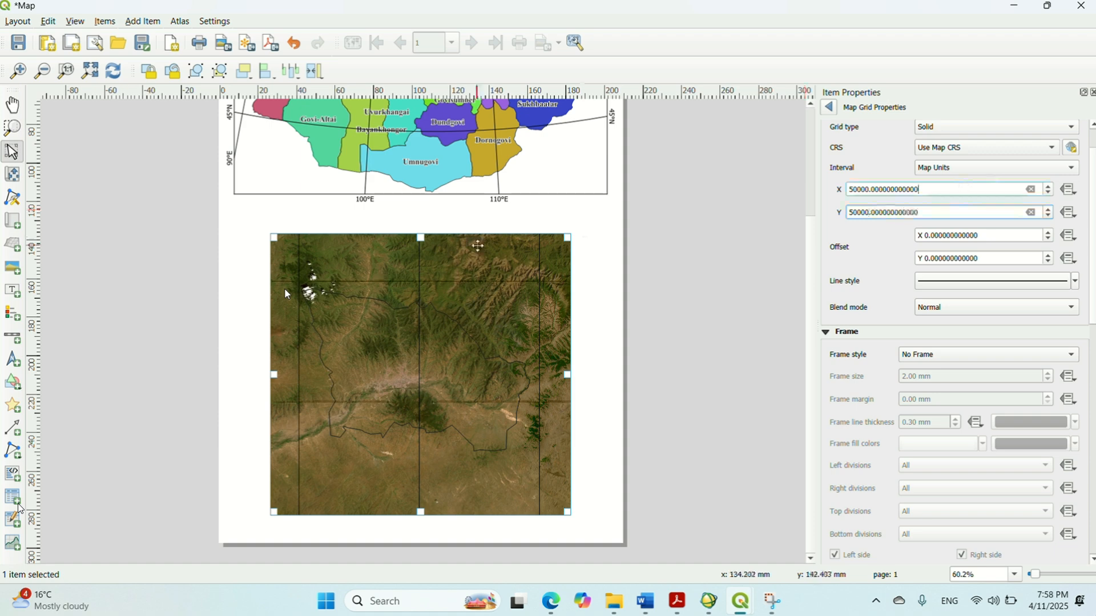
Reopen the satellite map's grid properties, try the Exterior Ticks frame style, and set it to Line Border
{"action": "left_click", "coordinate": [501, 320]}
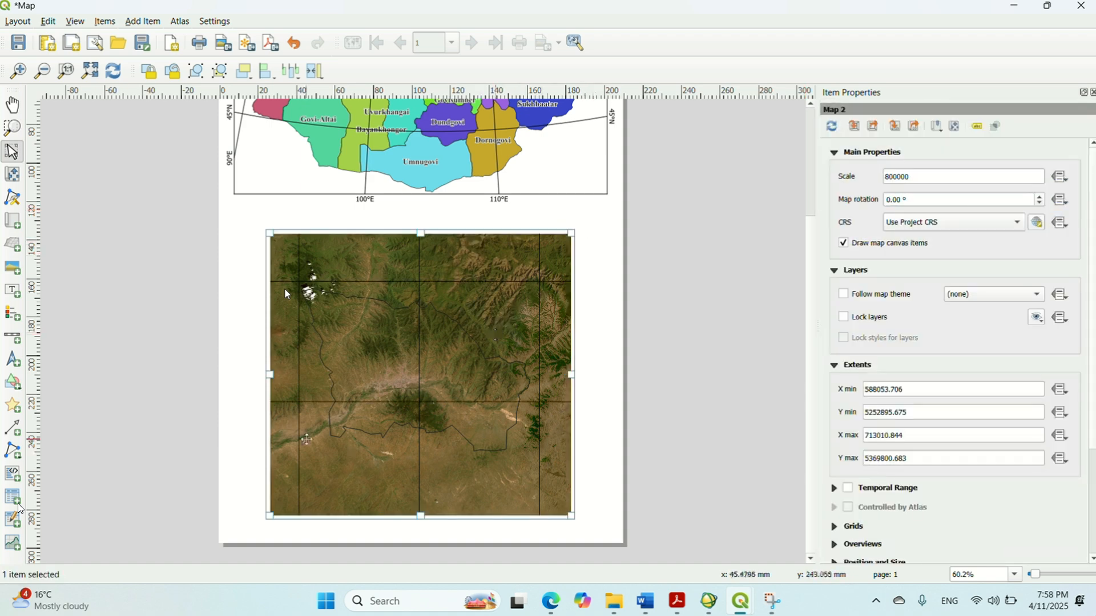
{"action": "scroll", "coordinate": [1069, 401], "scroll_direction": "down", "scroll_amount": 3}
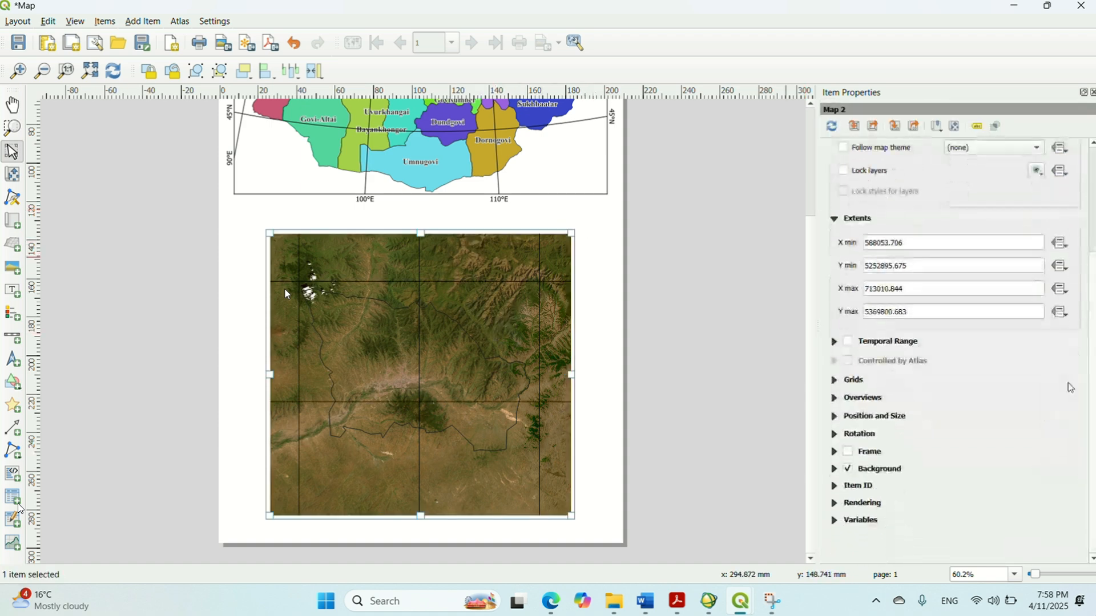
{"action": "scroll", "coordinate": [908, 308], "scroll_direction": "up", "scroll_amount": 3}
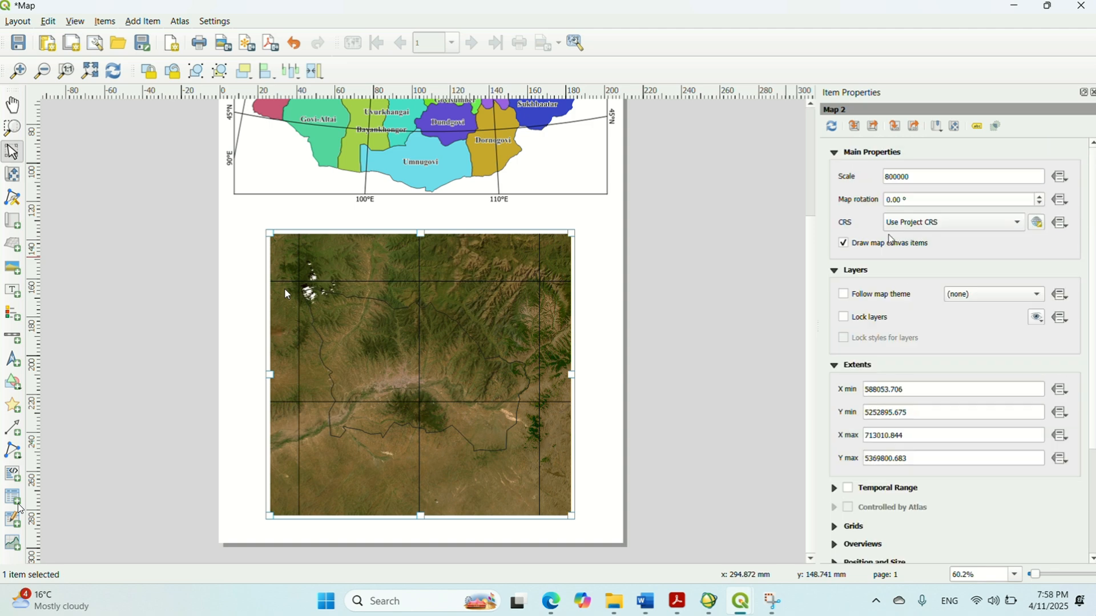
{"action": "scroll", "coordinate": [942, 325], "scroll_direction": "down", "scroll_amount": 3}
{"action": "left_click", "coordinate": [835, 381]}
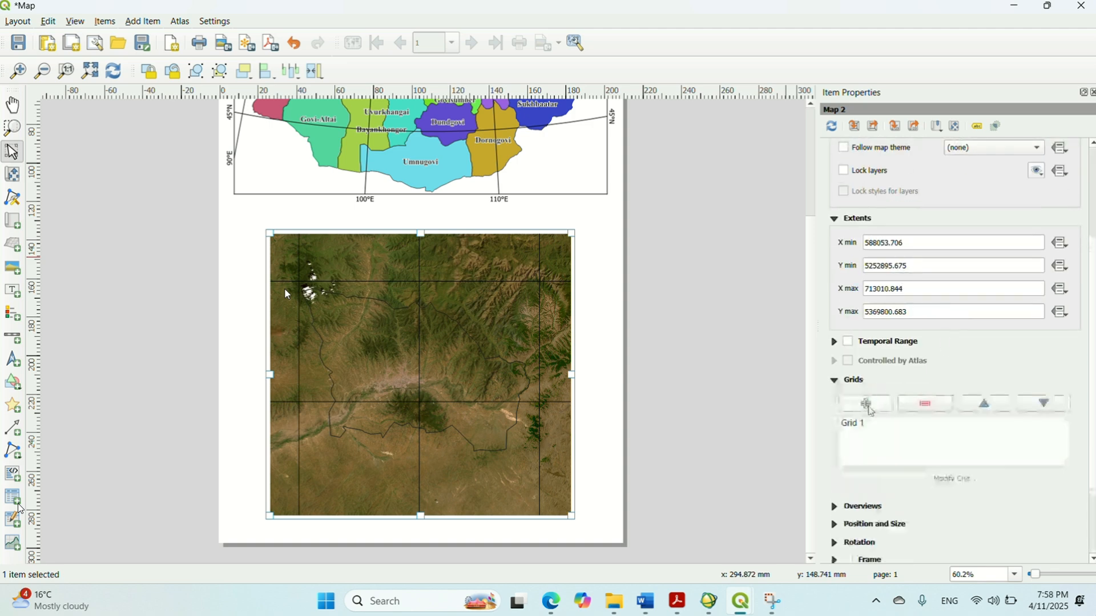
{"action": "left_click", "coordinate": [866, 405]}
{"action": "left_click", "coordinate": [949, 479]}
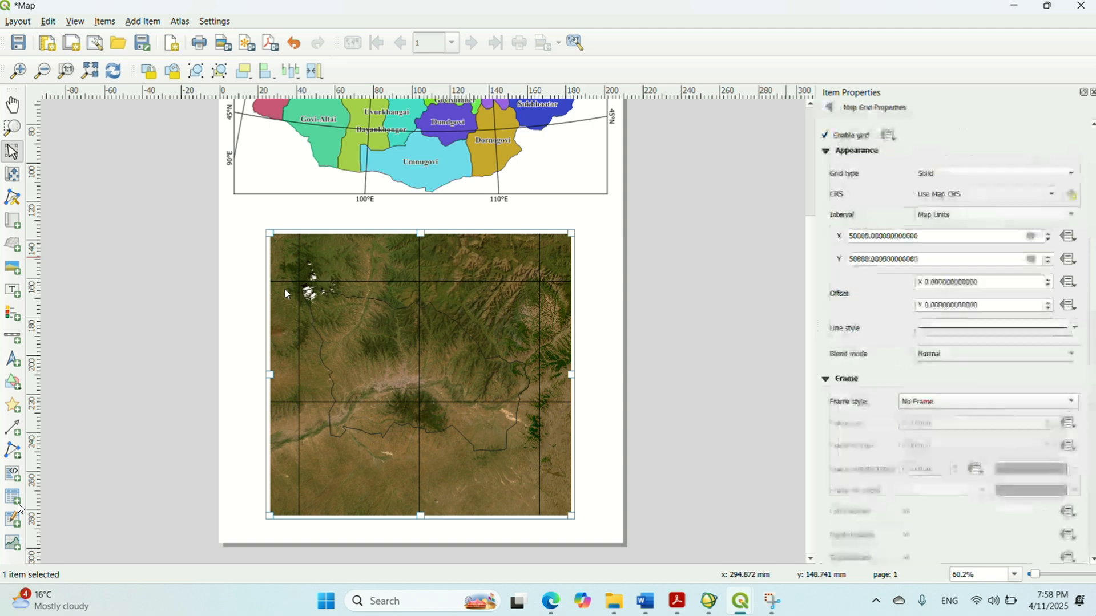
{"action": "scroll", "coordinate": [1007, 228], "scroll_direction": "down", "scroll_amount": 10}
{"action": "left_click", "coordinate": [1007, 209]}
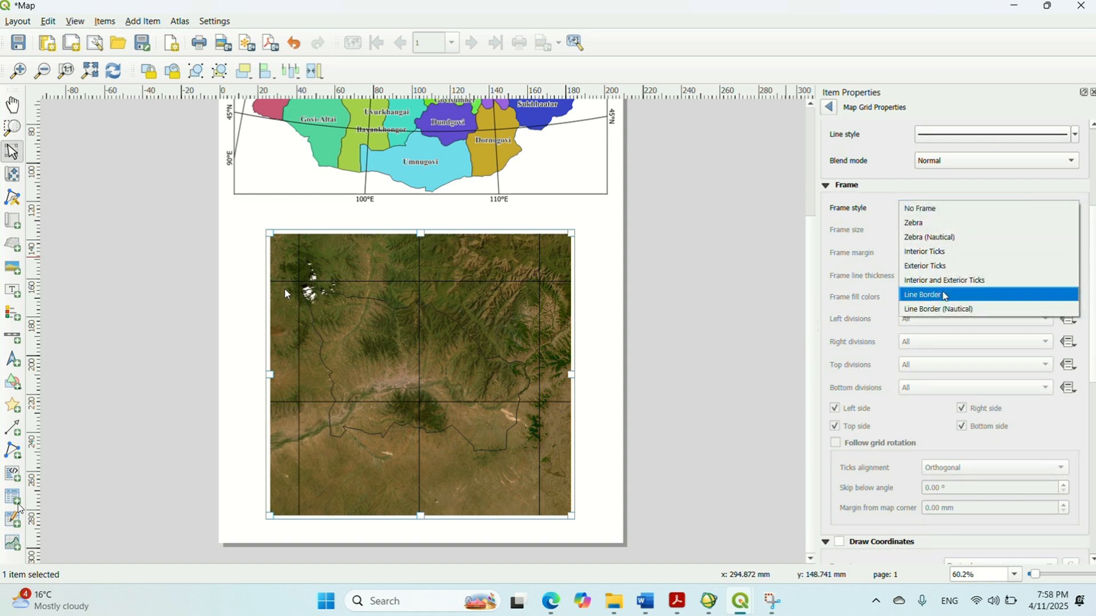
{"action": "left_click", "coordinate": [947, 177]}
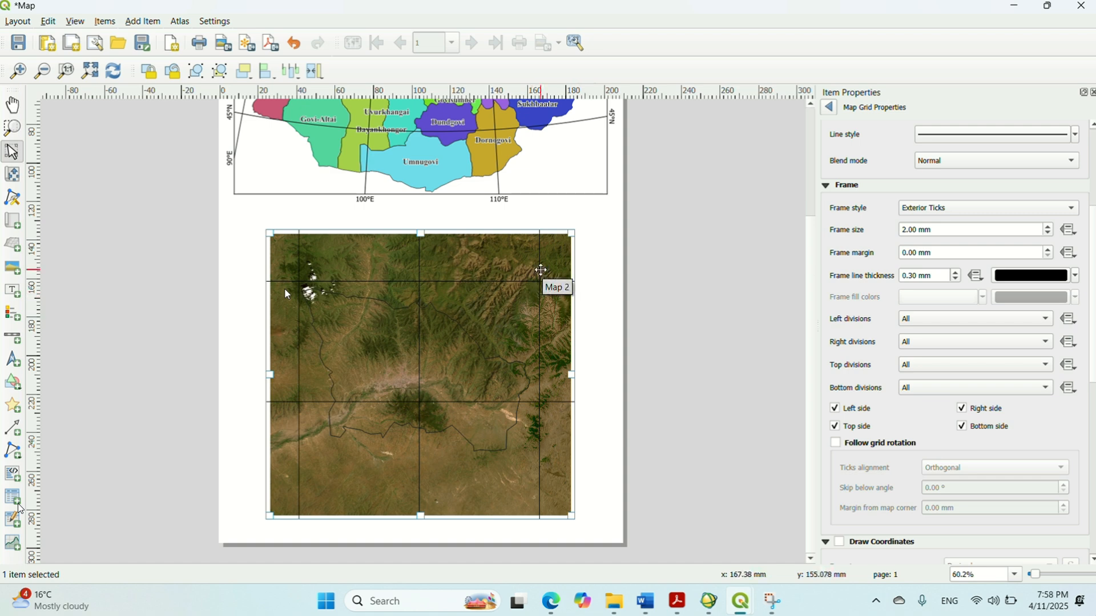
{"action": "left_click", "coordinate": [988, 208]}
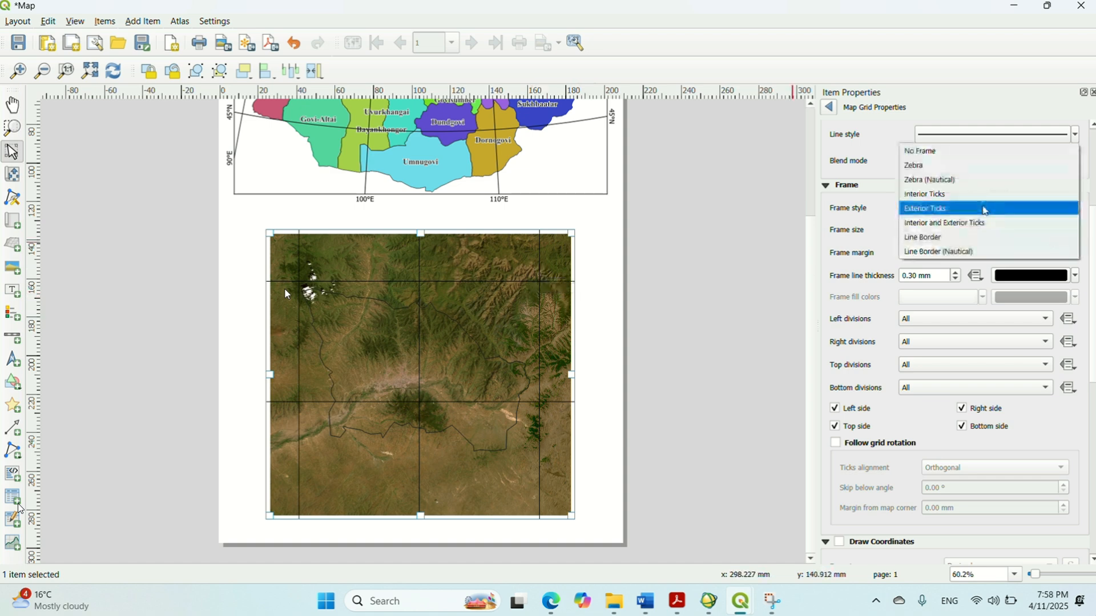
{"action": "left_click", "coordinate": [948, 238]}
Enable coordinate drawing for the satellite map's grid
{"action": "scroll", "coordinate": [1093, 321], "scroll_direction": "down", "scroll_amount": 2}
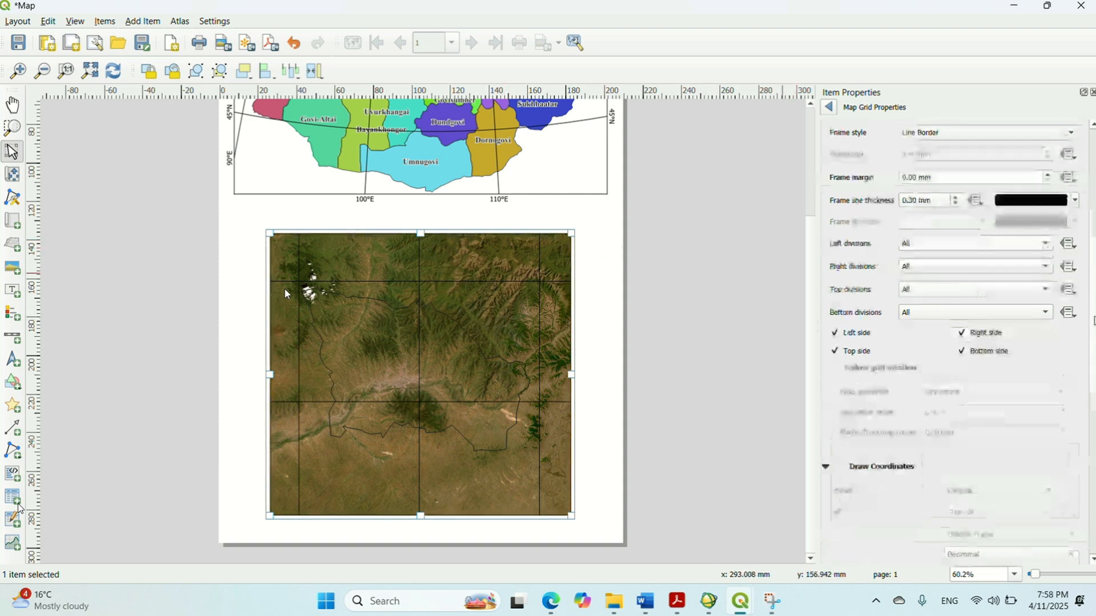
{"action": "left_click_drag", "start_coordinate": [1094, 321], "coordinate": [1094, 440]}
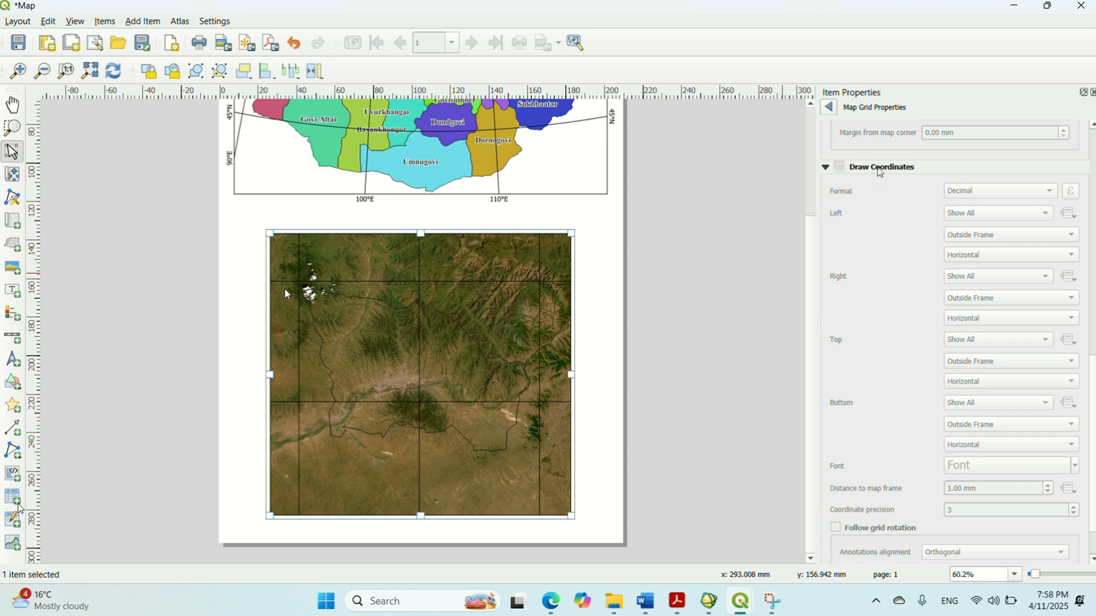
{"action": "left_click", "coordinate": [840, 167]}
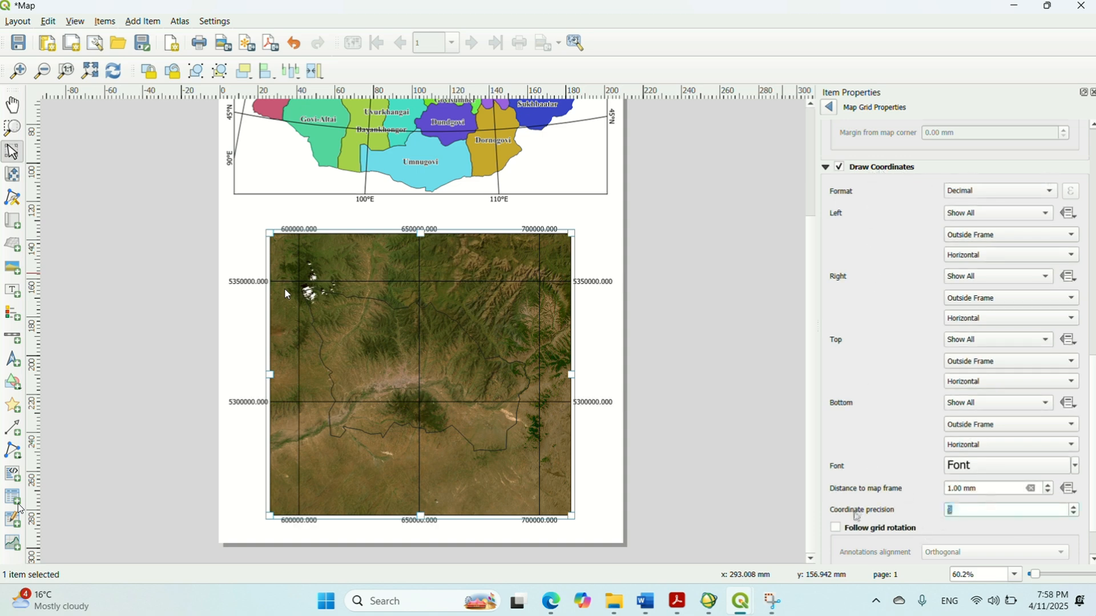
Set the satellite map grid's coordinate precision to 0 and orient its left and right coordinates as Vertical Descending
{"action": "type", "text": "0"}
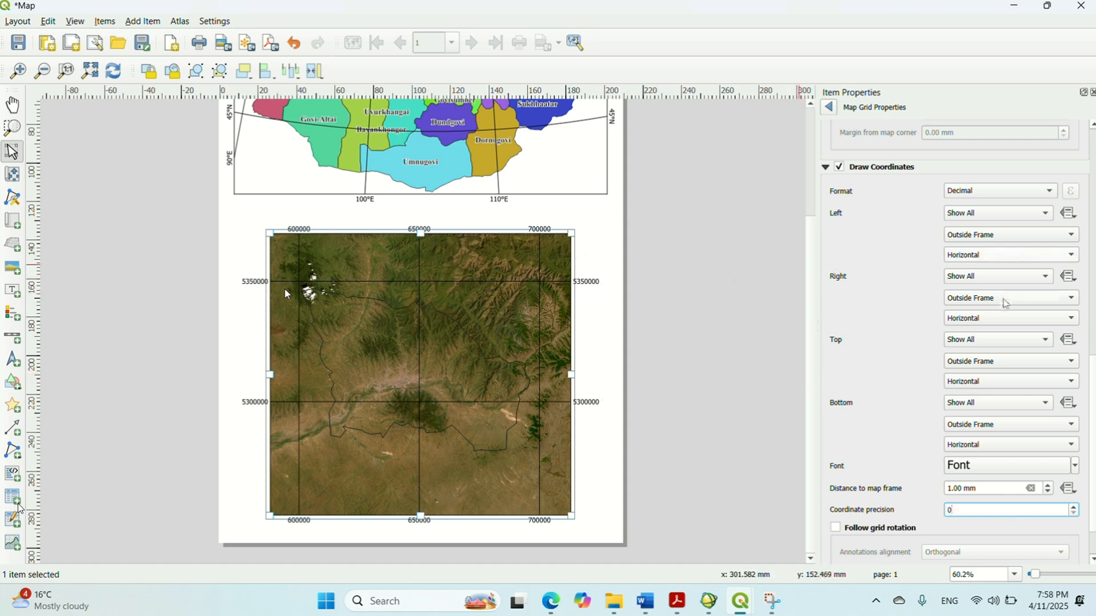
{"action": "left_click", "coordinate": [1012, 255]}
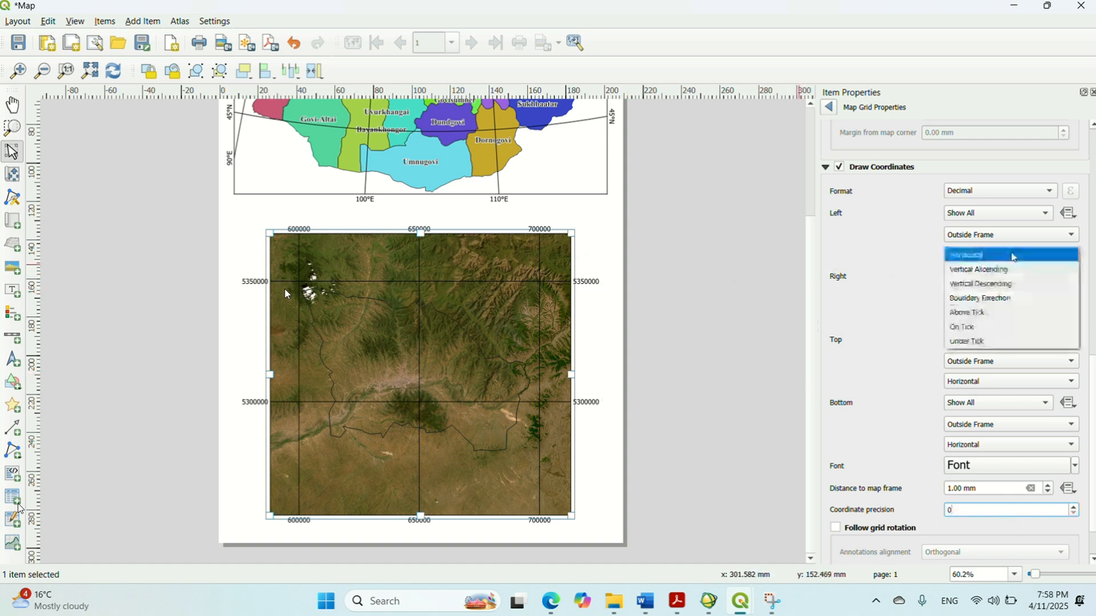
{"action": "left_click", "coordinate": [1012, 284]}
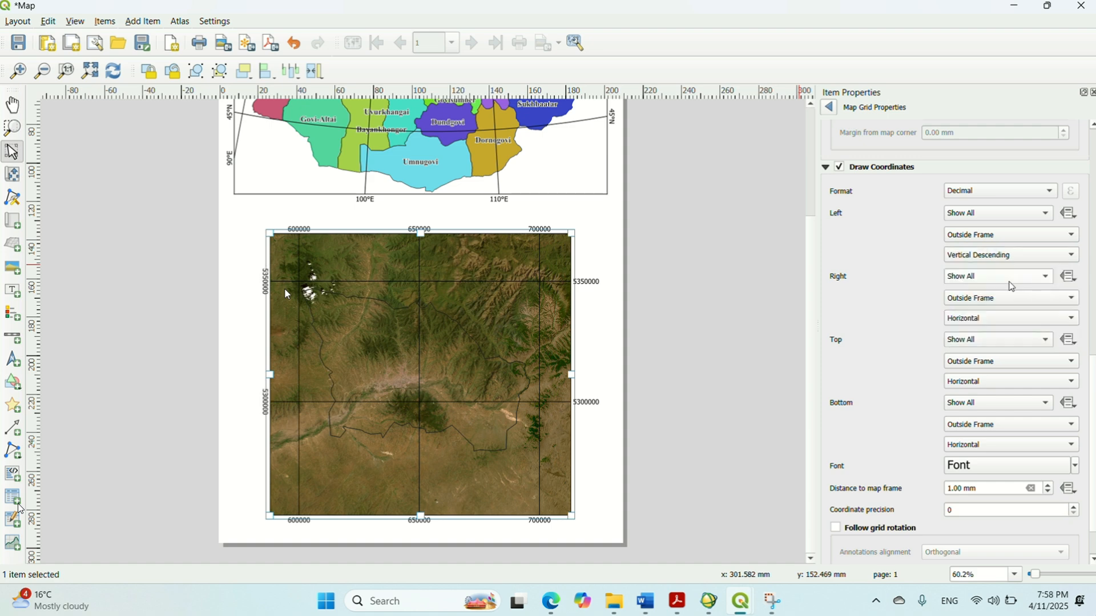
{"action": "left_click", "coordinate": [1001, 319]}
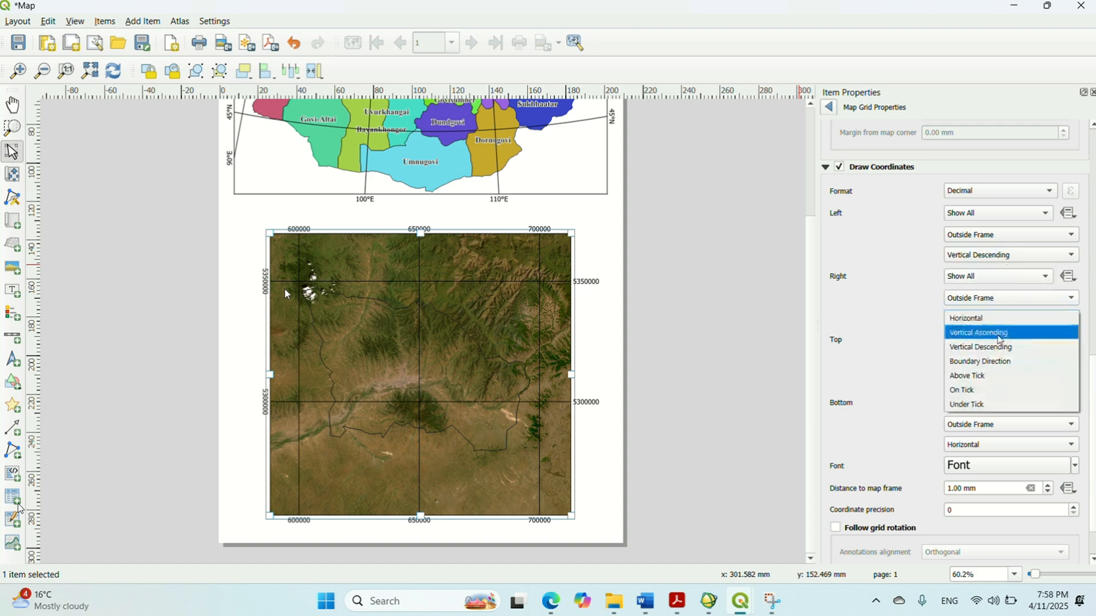
{"action": "left_click", "coordinate": [997, 336]}
{"action": "left_click", "coordinate": [999, 319]}
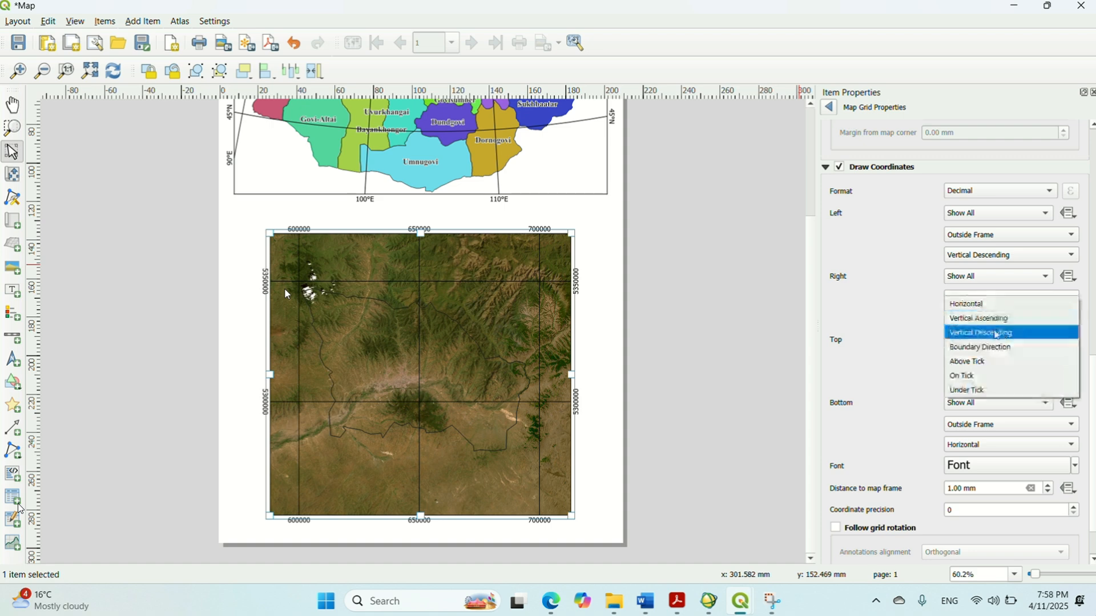
{"action": "left_click", "coordinate": [996, 331]}
{"action": "left_click", "coordinate": [680, 368]}
{"action": "left_click", "coordinate": [679, 367]}
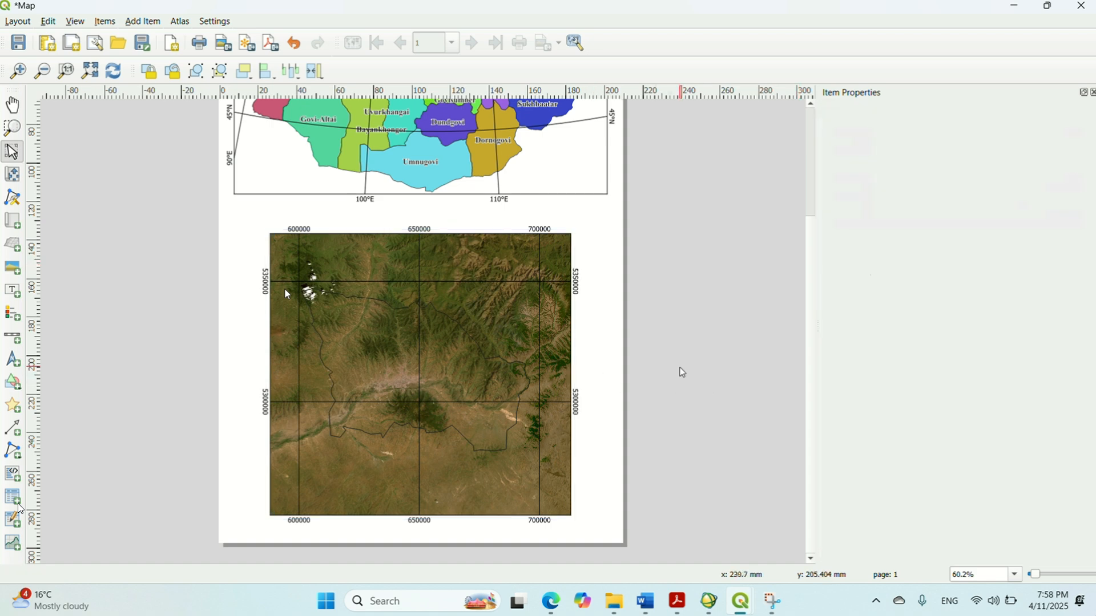
Give the layout page a light green background from the standard colors
{"action": "left_click", "coordinate": [523, 406]}
{"action": "scroll", "coordinate": [812, 372], "scroll_direction": "up", "scroll_amount": 1}
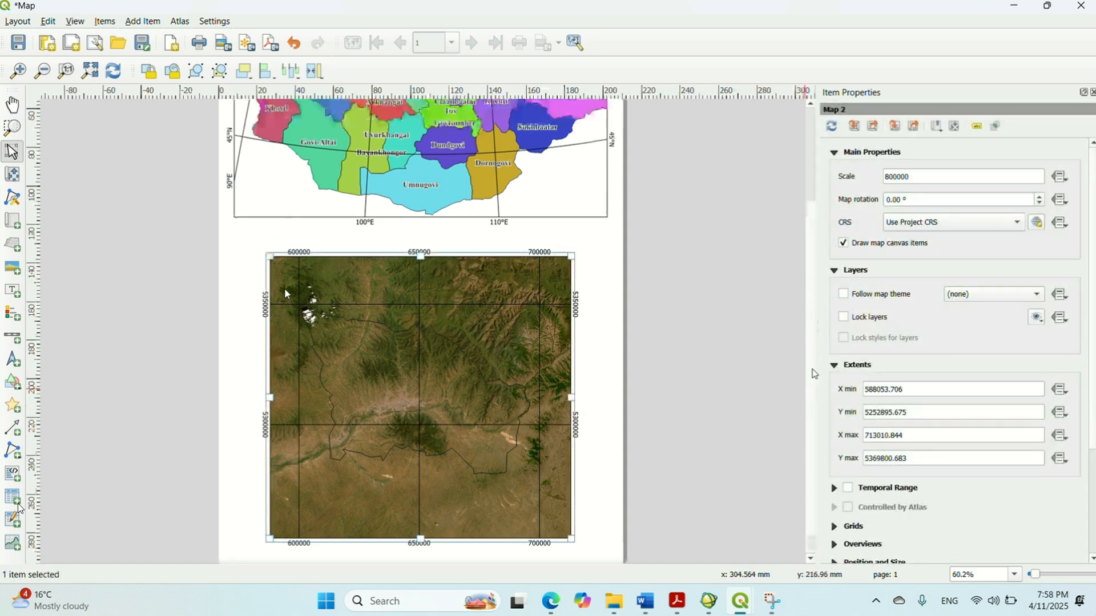
{"action": "left_click", "coordinate": [607, 288]}
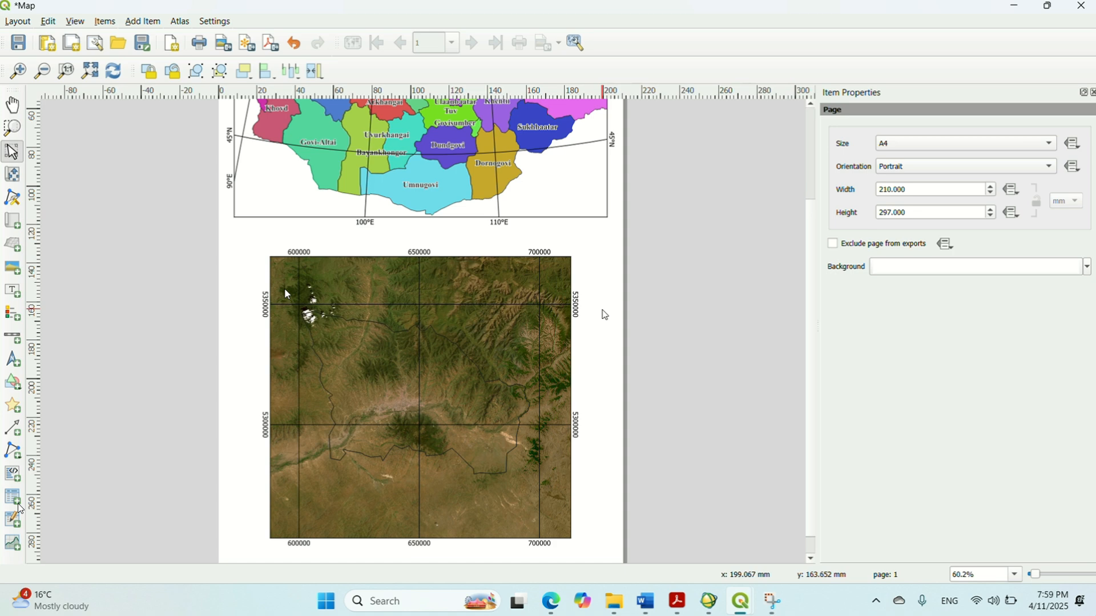
{"action": "left_click", "coordinate": [1087, 272]}
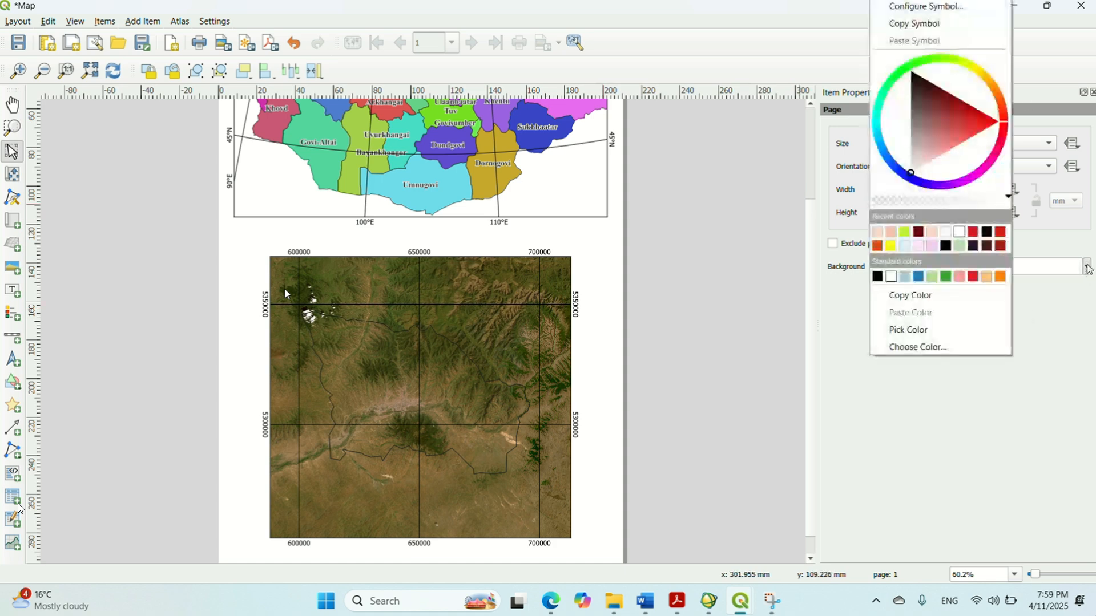
{"action": "left_click", "coordinate": [933, 277]}
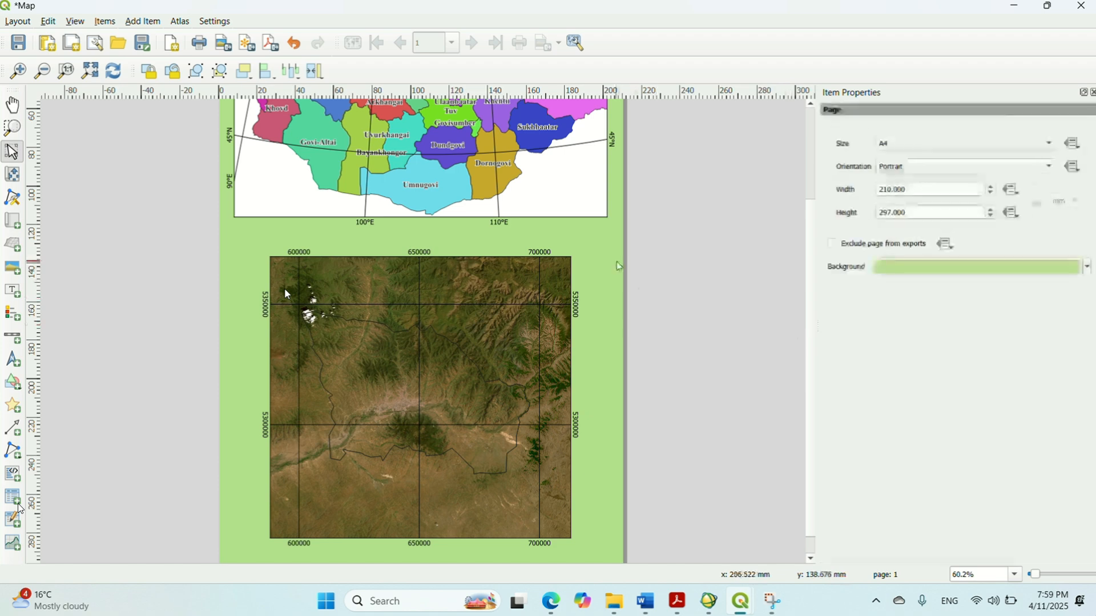
Look through the fill styles in the page background's symbol settings and return to the page properties
{"action": "left_click", "coordinate": [1087, 271]}
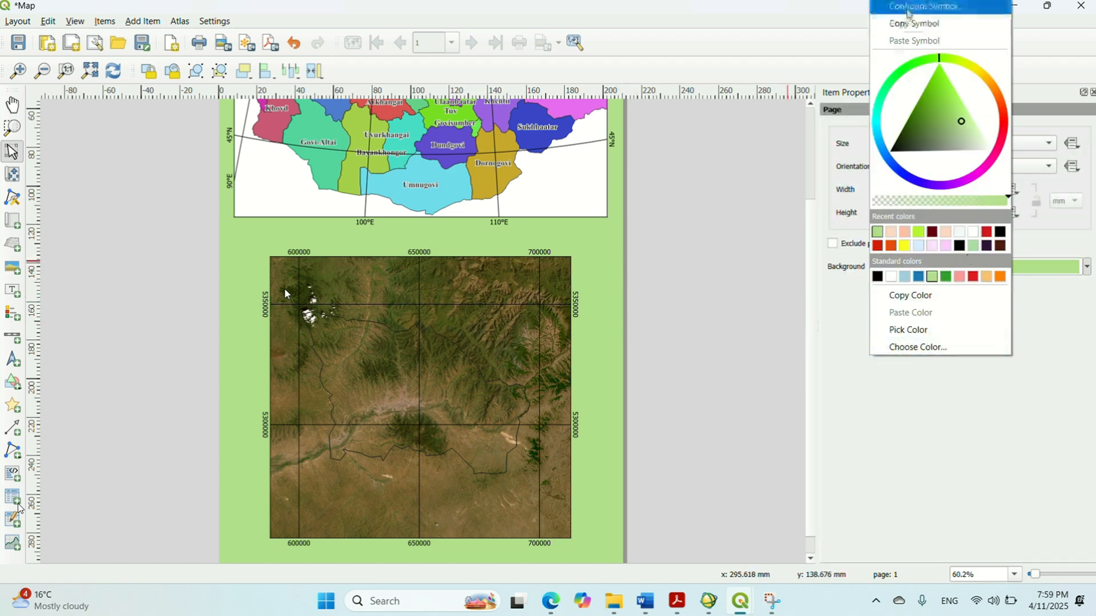
{"action": "left_click", "coordinate": [926, 7]}
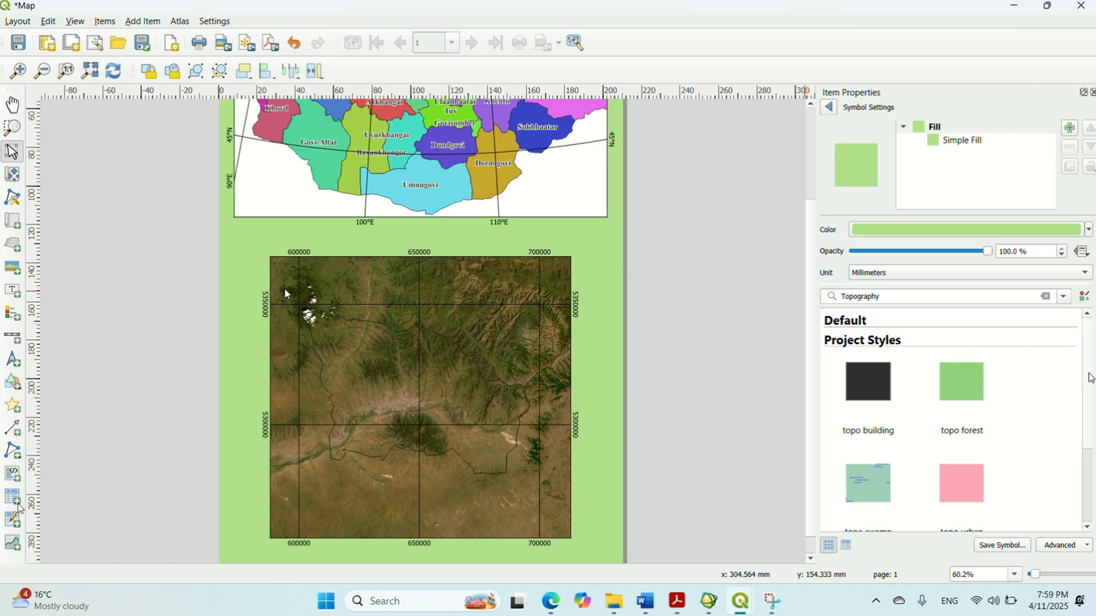
{"action": "scroll", "coordinate": [1091, 378], "scroll_direction": "down", "scroll_amount": 3}
{"action": "scroll", "coordinate": [1090, 379], "scroll_direction": "up", "scroll_amount": 3}
{"action": "left_click", "coordinate": [829, 107]}
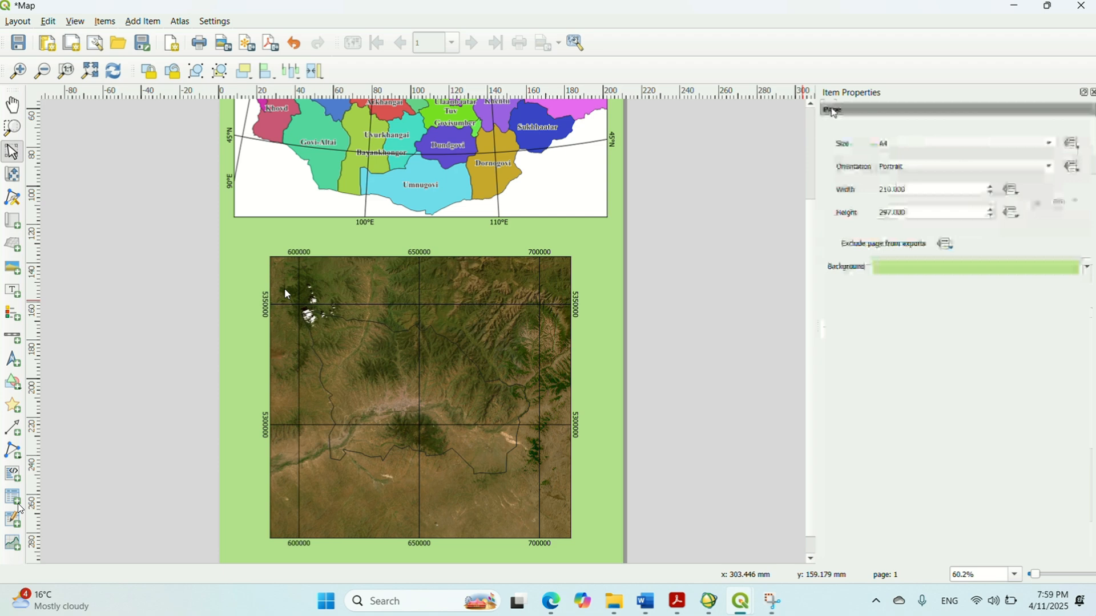
{"action": "left_click", "coordinate": [680, 281]}
Move the satellite map down about 5 mm and the Mongolia map about 10 mm, and extend the Mongolia map's upper edge upward
{"action": "left_click_drag", "start_coordinate": [810, 366], "coordinate": [687, 362]}
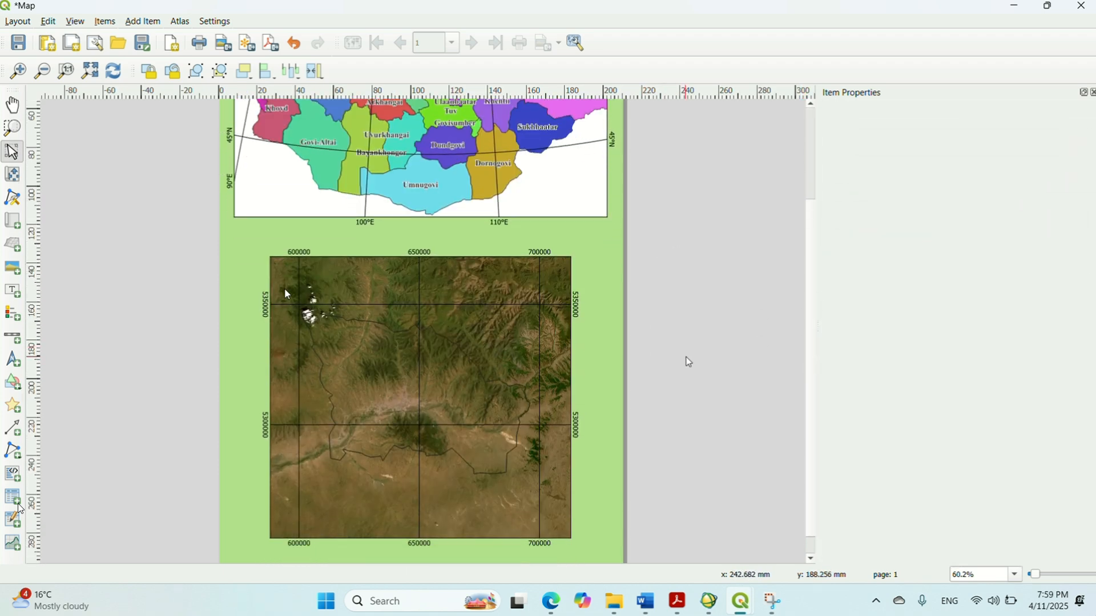
{"action": "scroll", "coordinate": [628, 356], "scroll_direction": "down", "scroll_amount": 1}
{"action": "left_click", "coordinate": [406, 392]}
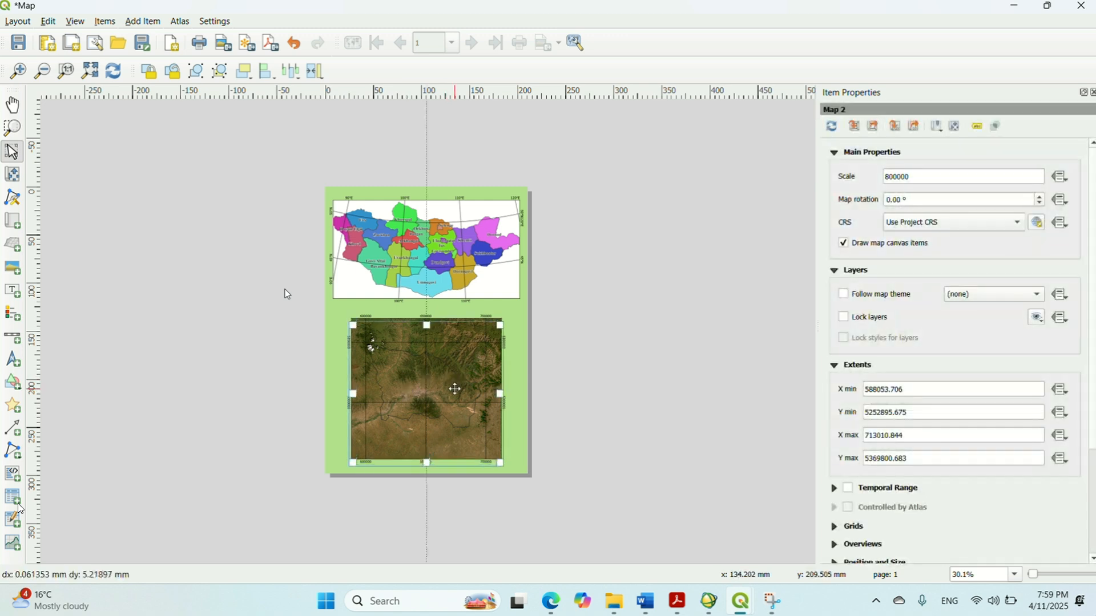
{"action": "left_click", "coordinate": [445, 242]}
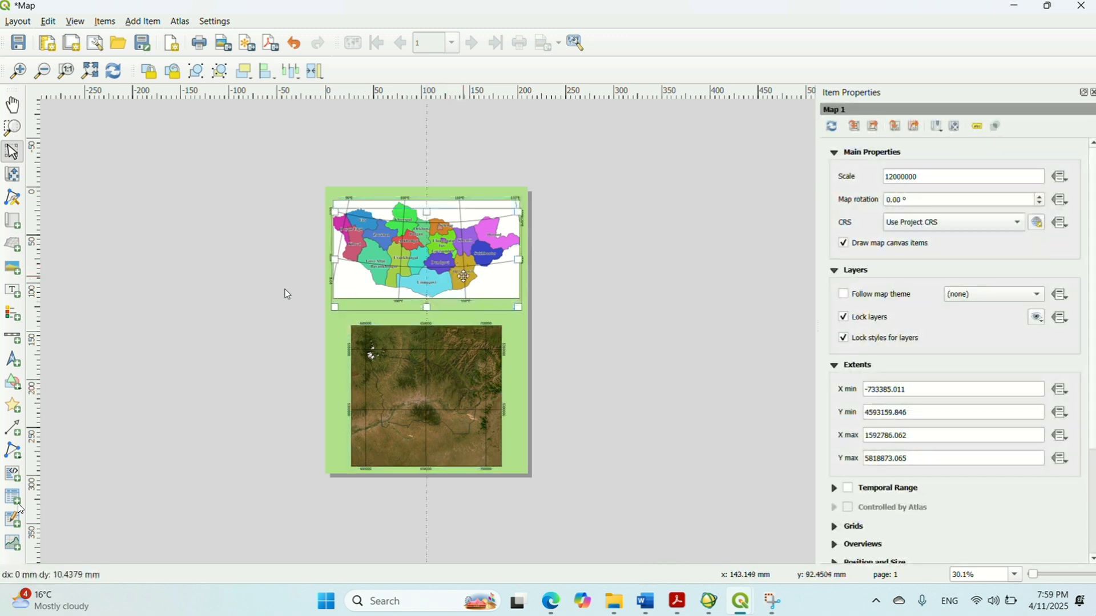
{"action": "left_click_drag", "start_coordinate": [427, 210], "coordinate": [426, 198]}
{"action": "left_click", "coordinate": [287, 294]}
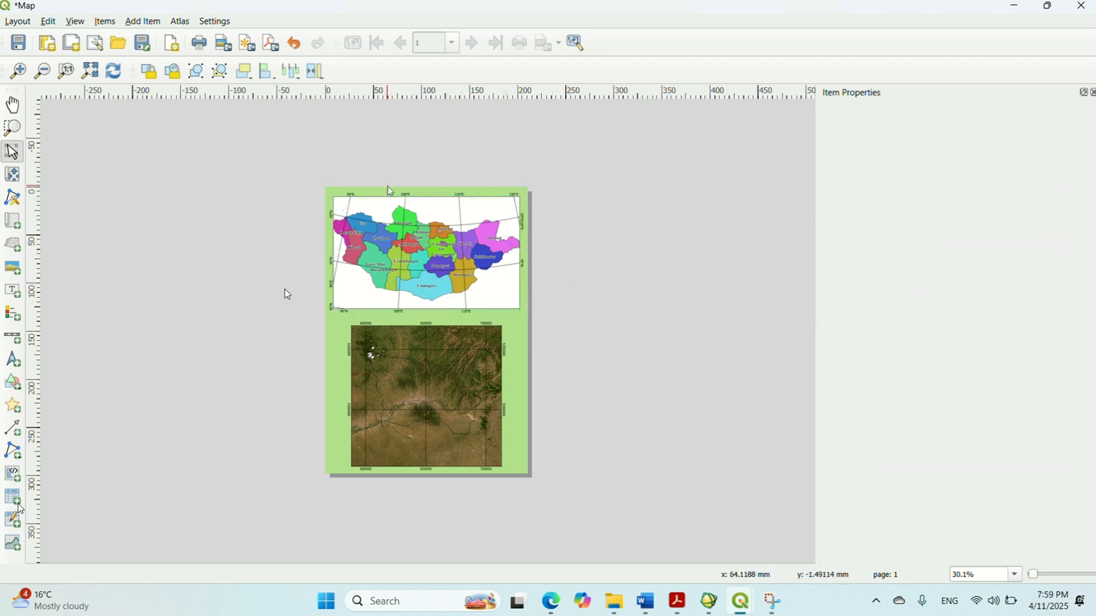
Add a north arrow to the page and switch its image to the WindRose_01.svg compass star
{"action": "scroll", "coordinate": [287, 295], "scroll_direction": "up", "scroll_amount": 1}
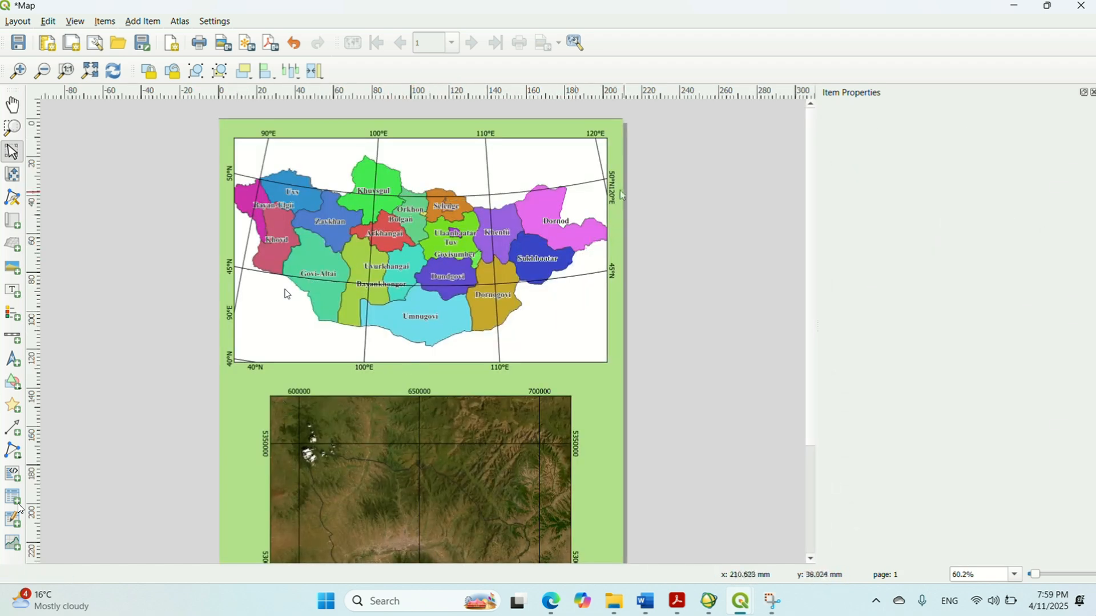
{"action": "left_click", "coordinate": [144, 23]}
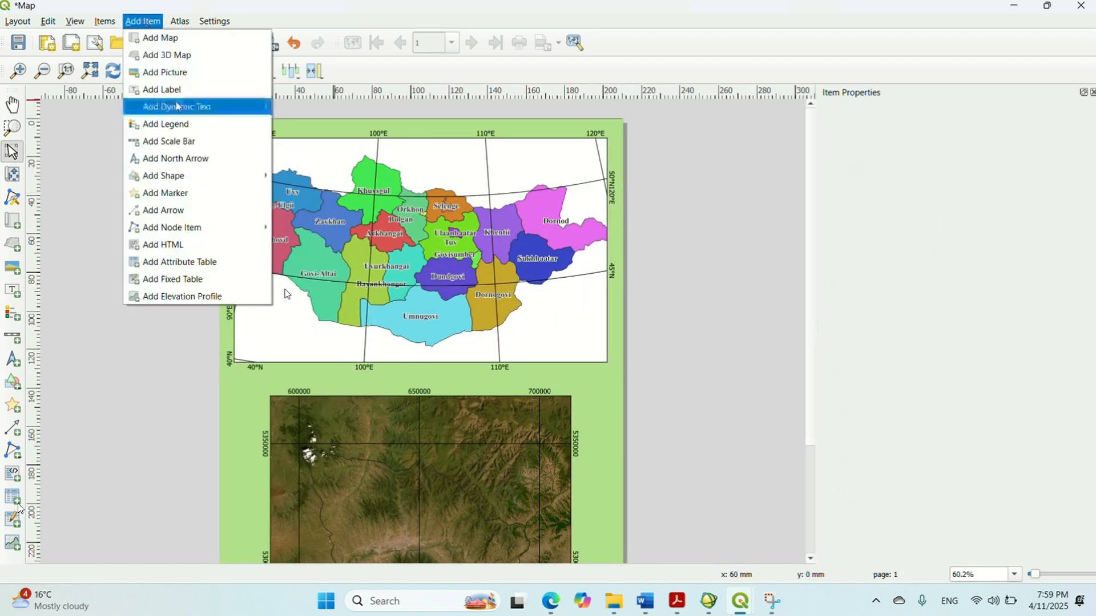
{"action": "left_click", "coordinate": [203, 163]}
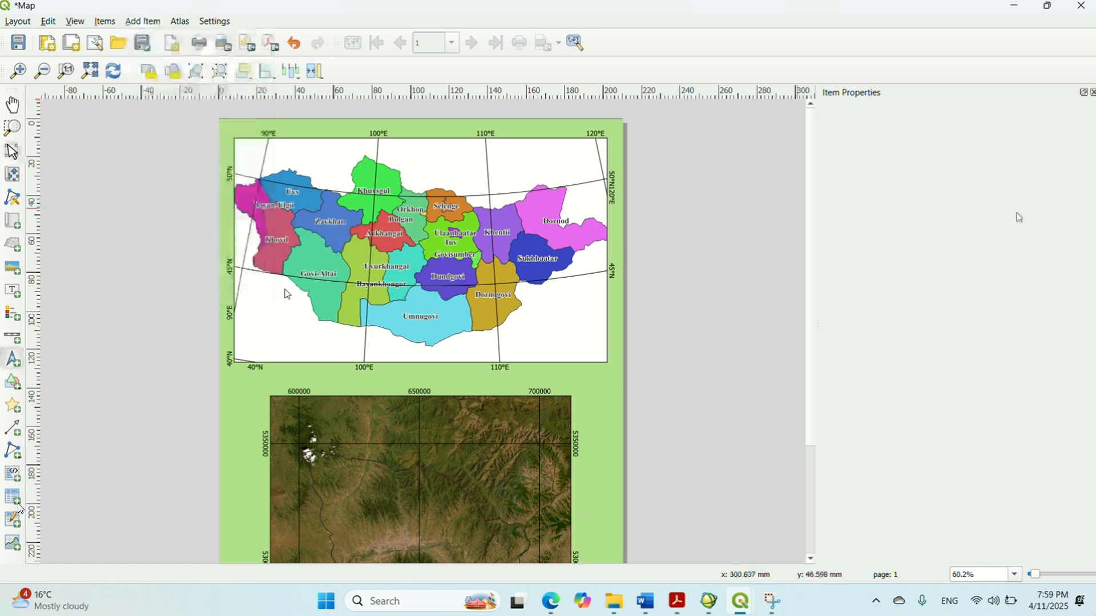
{"action": "left_click", "coordinate": [551, 152]}
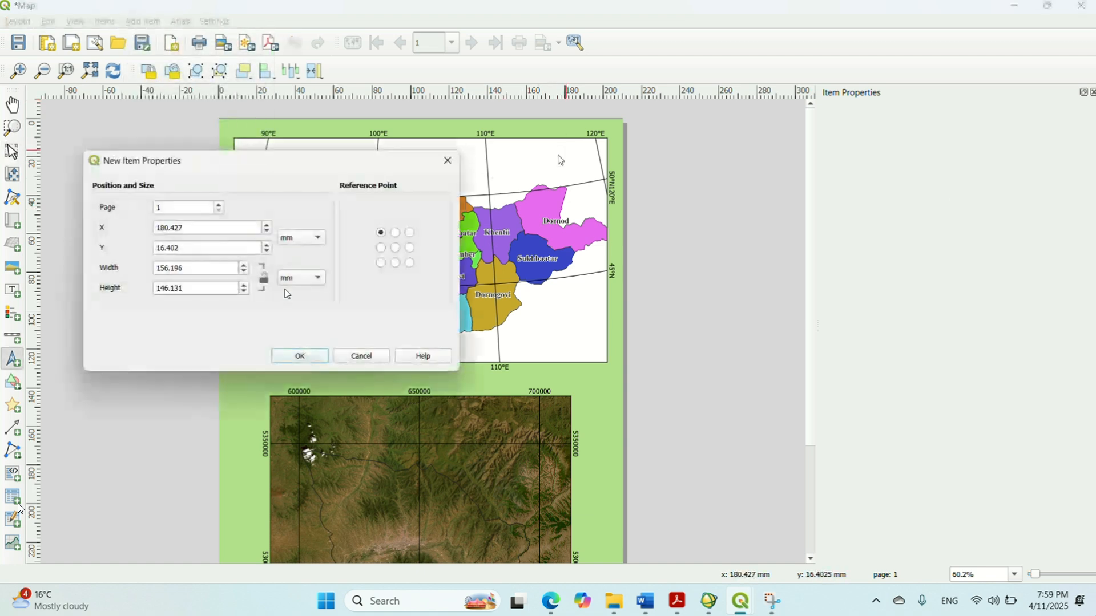
{"action": "left_click", "coordinate": [297, 357]}
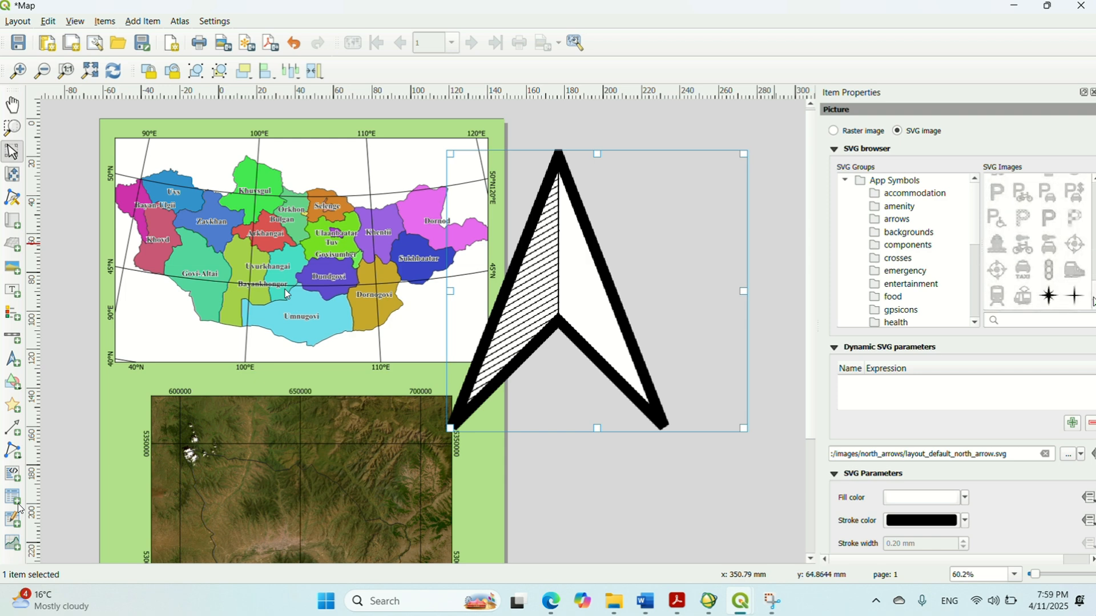
{"action": "left_click", "coordinate": [1071, 290]}
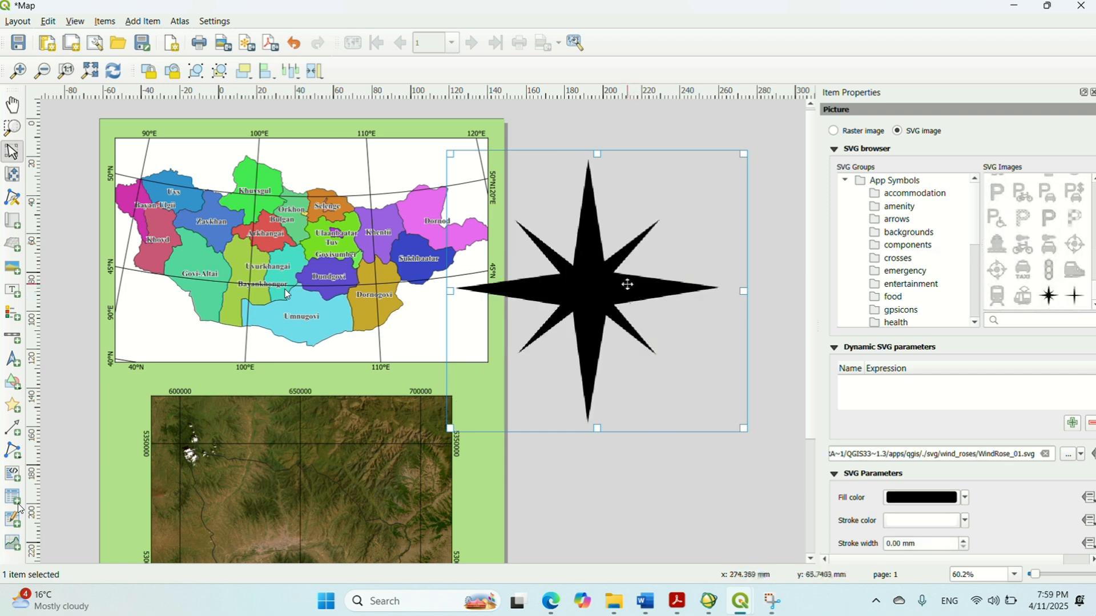
Shrink the compass star and place it inside the Mongolia map's upper-right corner
{"action": "left_click_drag", "start_coordinate": [628, 286], "coordinate": [436, 238]}
{"action": "left_click_drag", "start_coordinate": [256, 381], "coordinate": [449, 167]}
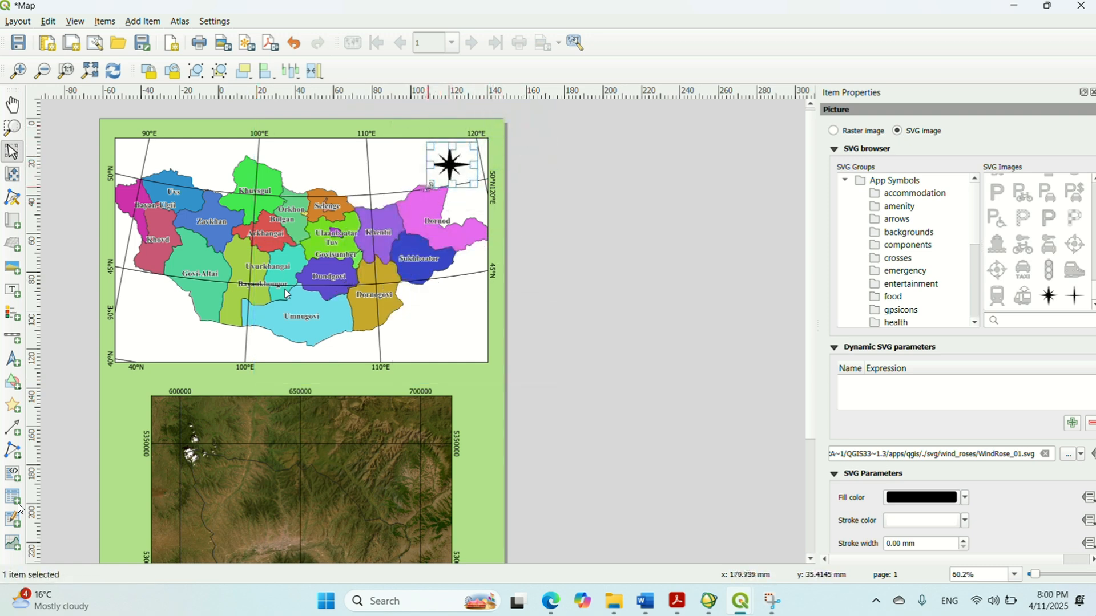
{"action": "left_click_drag", "start_coordinate": [431, 183], "coordinate": [464, 162]}
{"action": "left_click", "coordinate": [514, 166]}
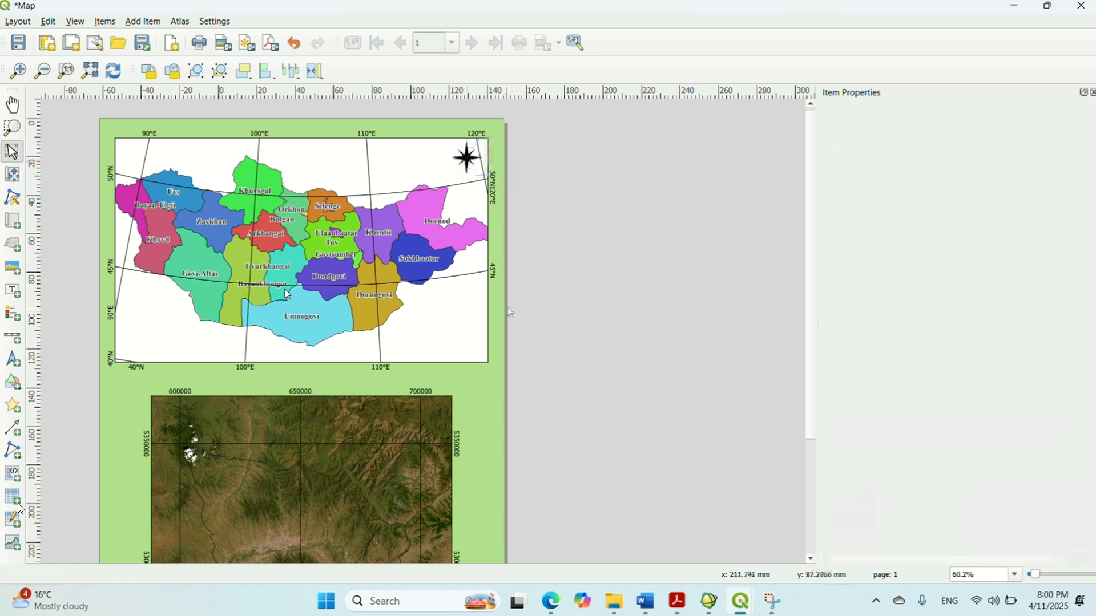
{"action": "left_click_drag", "start_coordinate": [811, 316], "coordinate": [811, 322]}
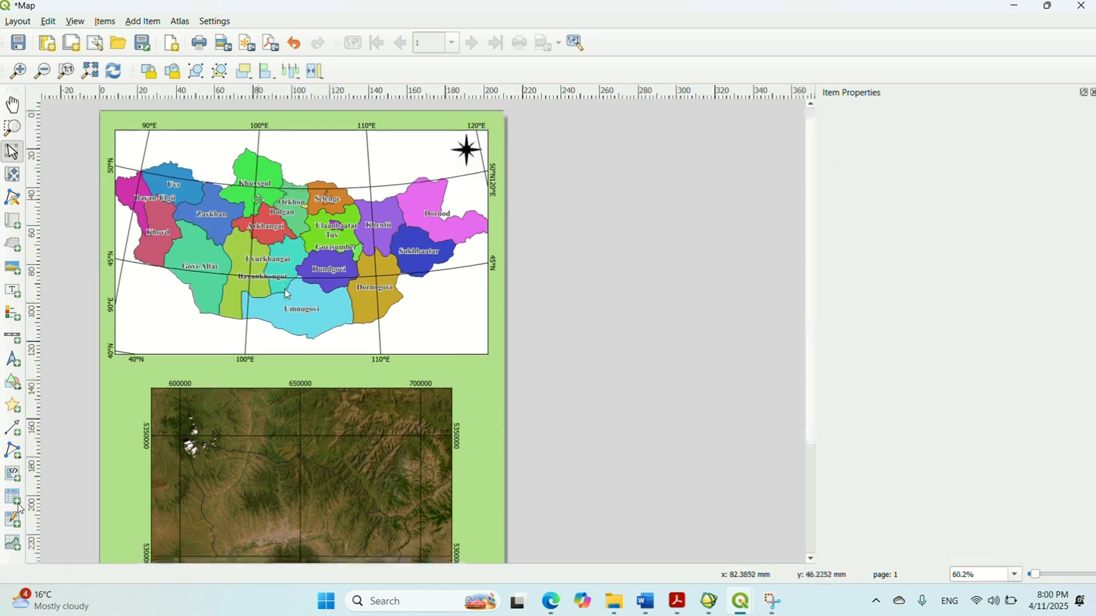
{"action": "left_click", "coordinate": [255, 196]}
{"action": "left_click", "coordinate": [675, 210]}
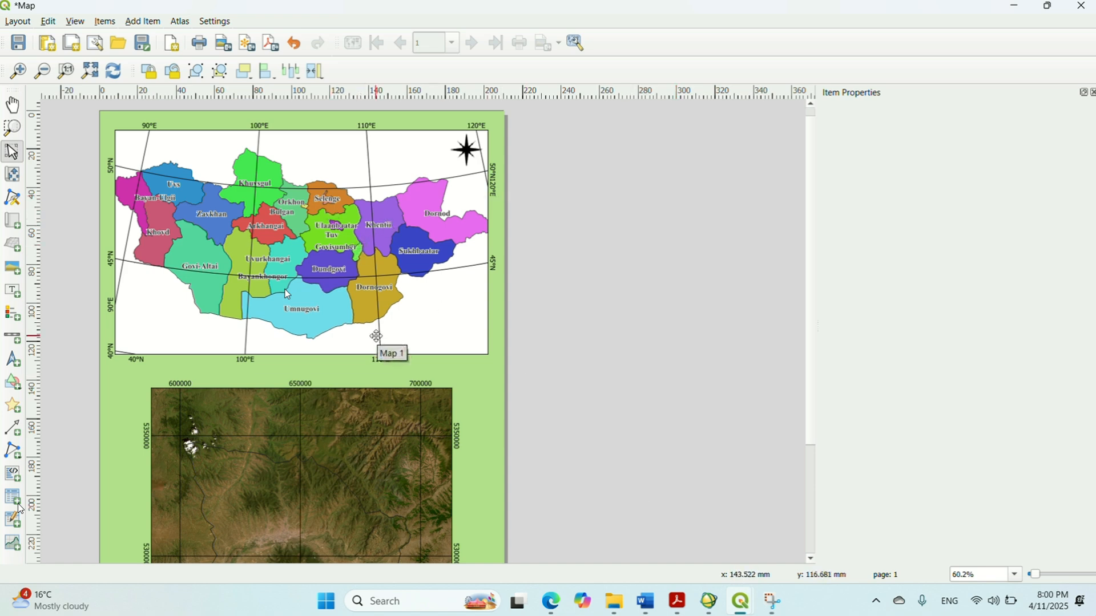
Add a scale bar and place it inside the Mongolia map's lower-right corner
{"action": "left_click", "coordinate": [108, 24]}
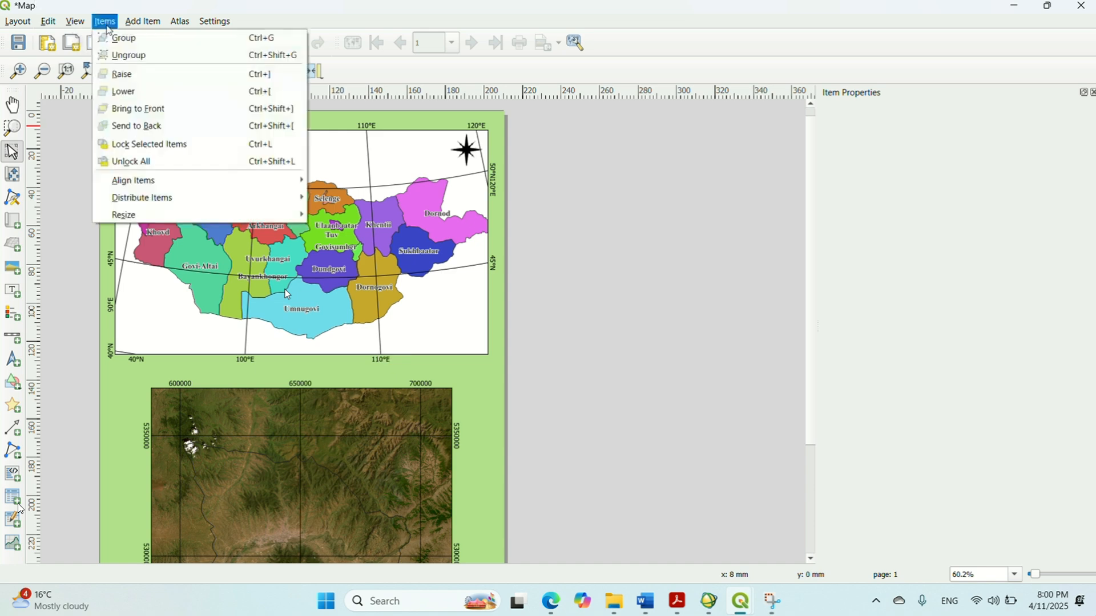
{"action": "left_click", "coordinate": [174, 144]}
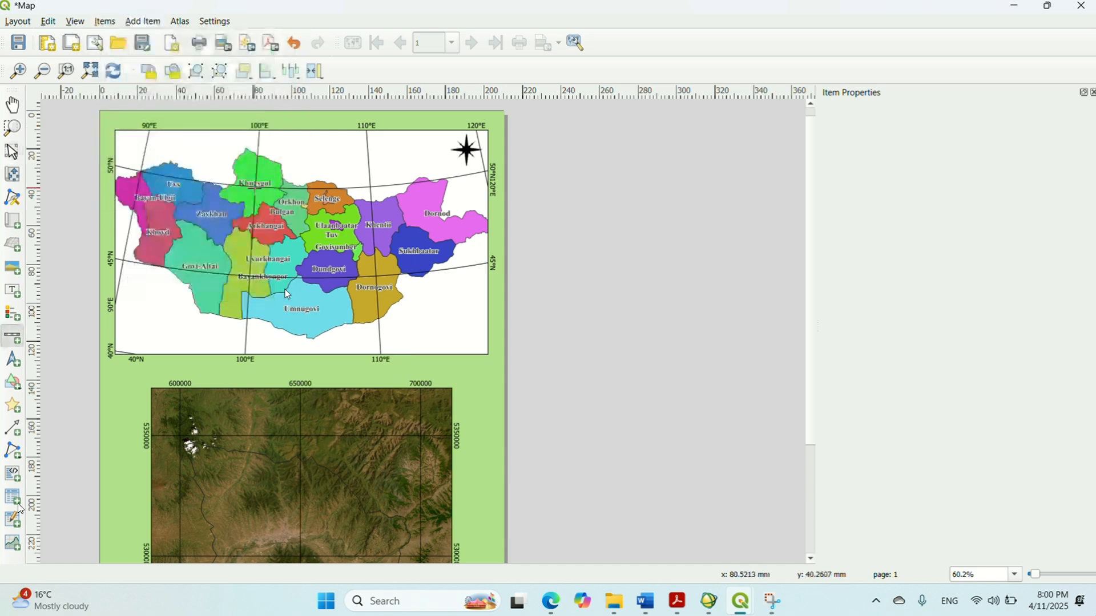
{"action": "left_click", "coordinate": [396, 341]}
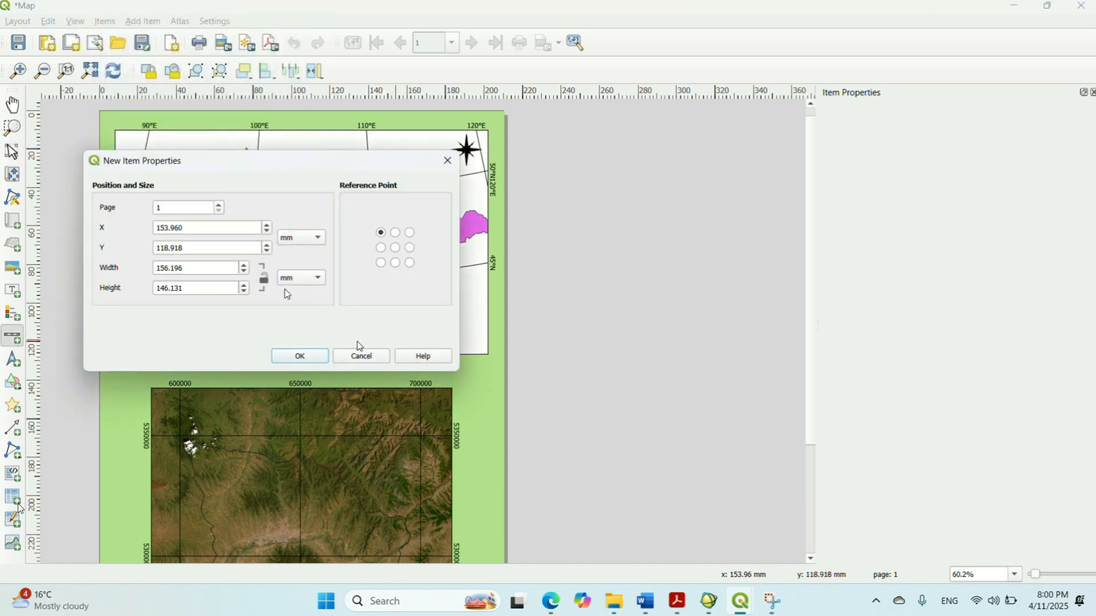
{"action": "left_click", "coordinate": [298, 360]}
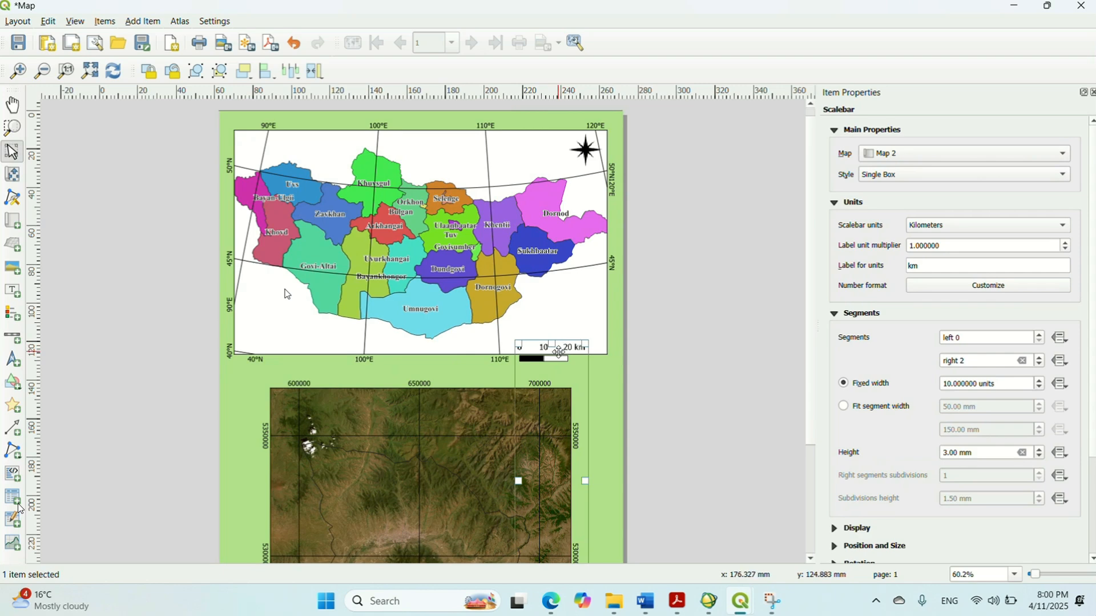
{"action": "left_click_drag", "start_coordinate": [560, 352], "coordinate": [596, 323]}
{"action": "left_click", "coordinate": [597, 323]}
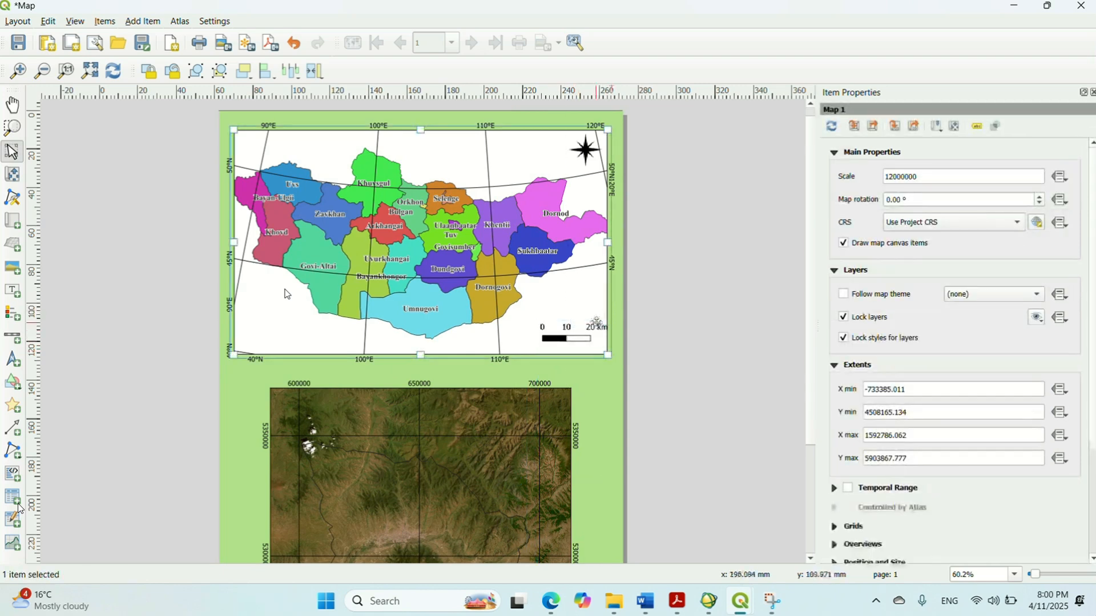
Link the scale bar to Map 1
{"action": "left_click", "coordinate": [582, 334]}
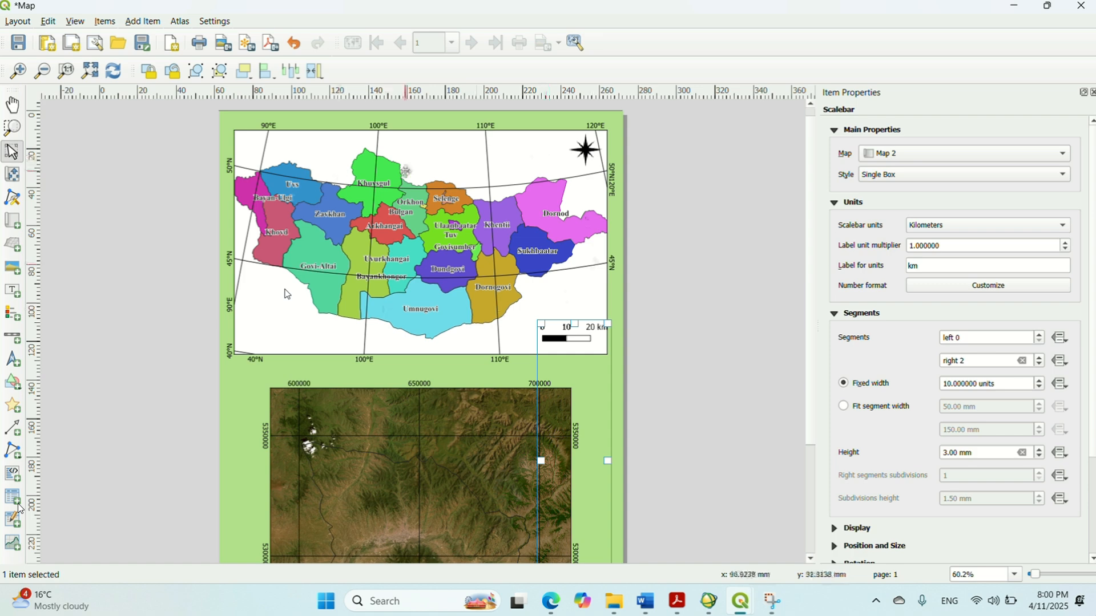
{"action": "left_click", "coordinate": [1054, 154]}
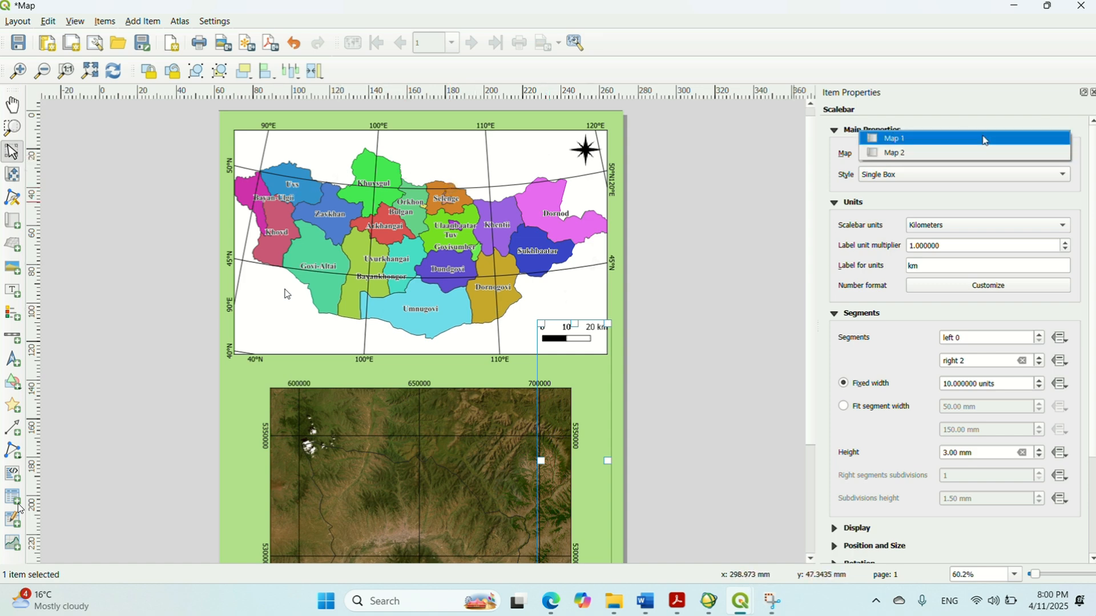
{"action": "left_click", "coordinate": [986, 140]}
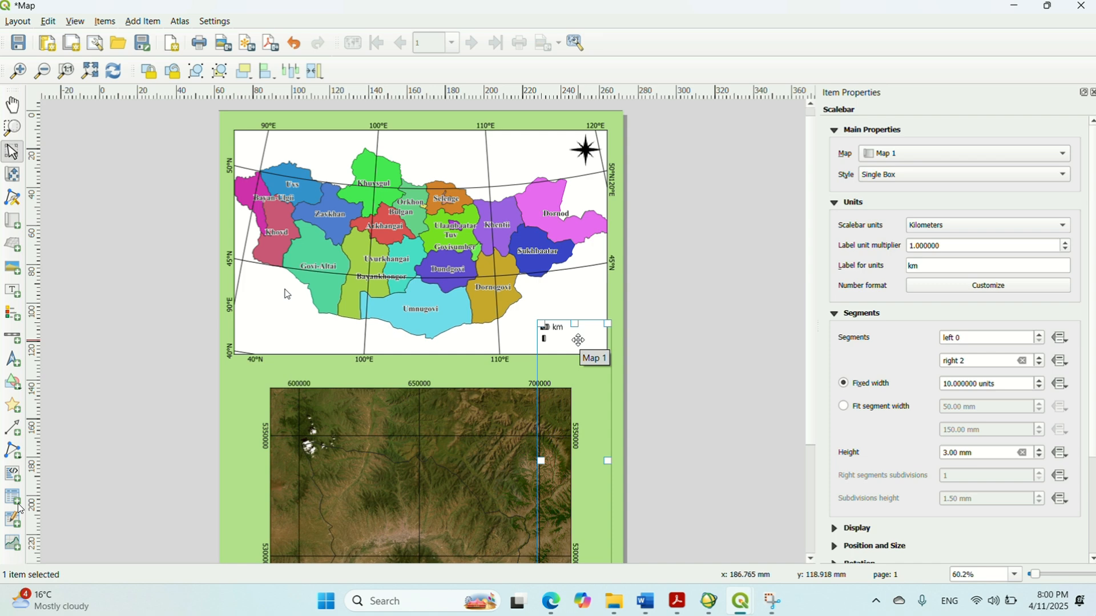
Switch the Mongolia map scale bar's units to Meters and back to Kilometers to rescale its segments
{"action": "left_click", "coordinate": [963, 222]}
{"action": "left_click", "coordinate": [959, 220]}
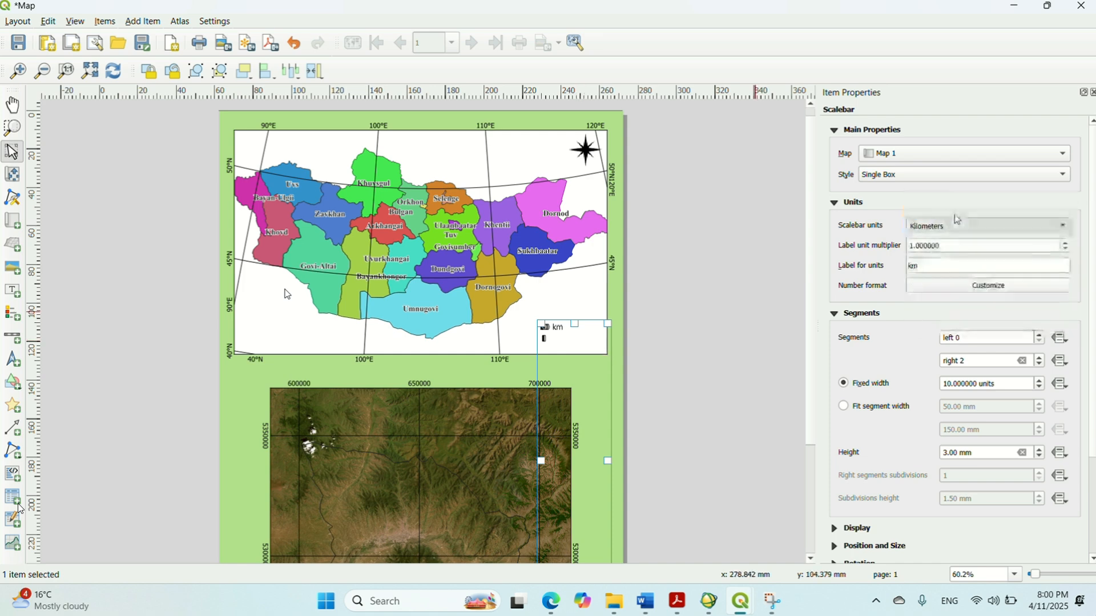
{"action": "scroll", "coordinate": [958, 220], "scroll_direction": "up", "scroll_amount": 1}
{"action": "left_click", "coordinate": [977, 223]}
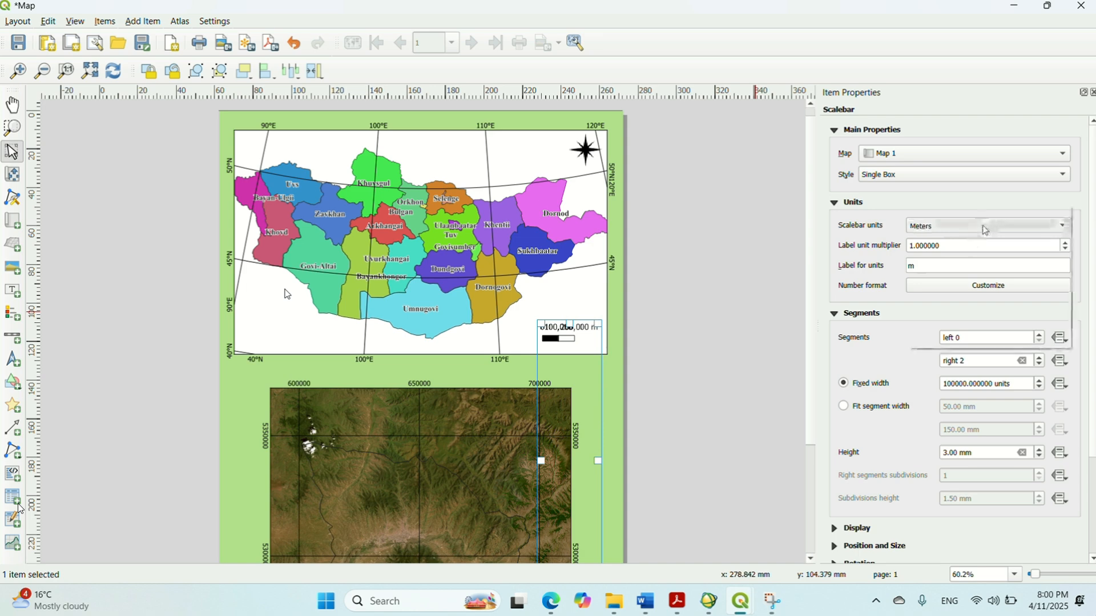
{"action": "left_click", "coordinate": [966, 236]}
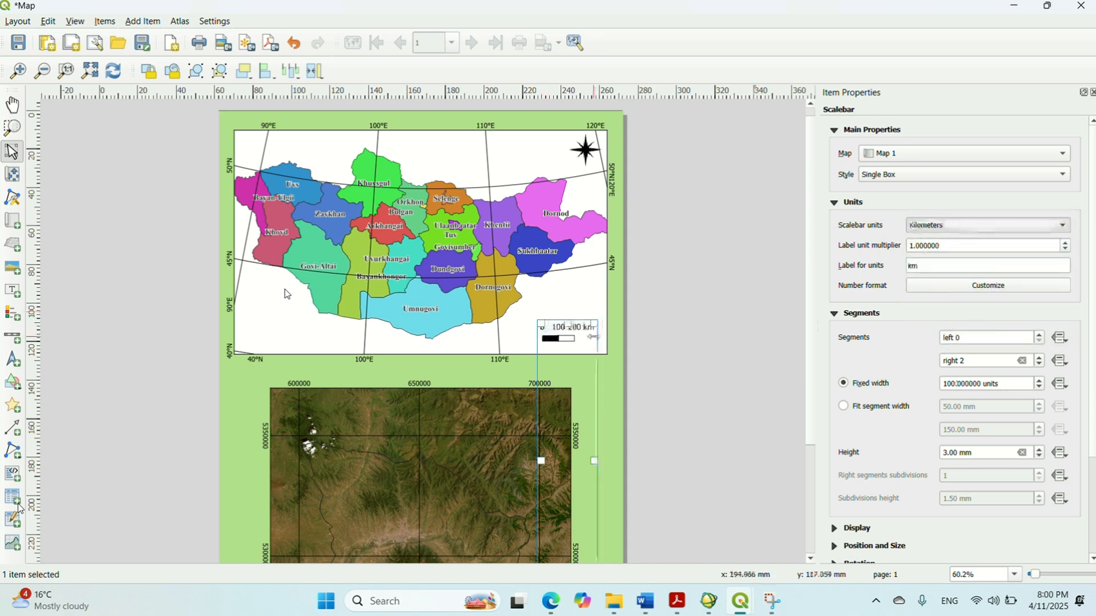
Move the rescaled bar into the lower-right corner of the Mongolia map
{"action": "left_click", "coordinate": [626, 343]}
{"action": "left_click_drag", "start_coordinate": [557, 340], "coordinate": [582, 345]}
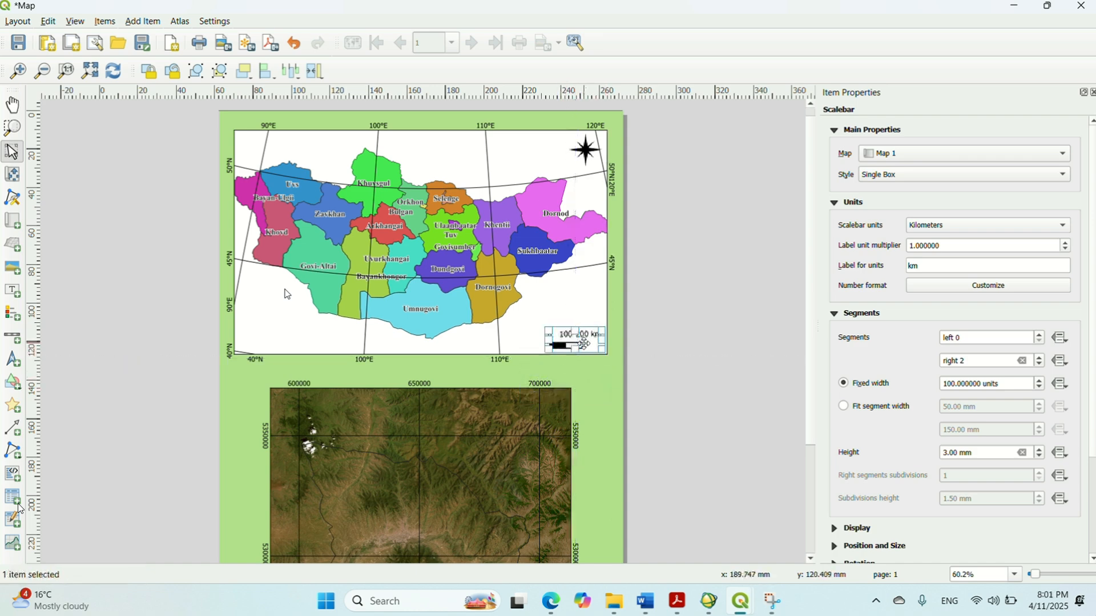
{"action": "left_click", "coordinate": [592, 399]}
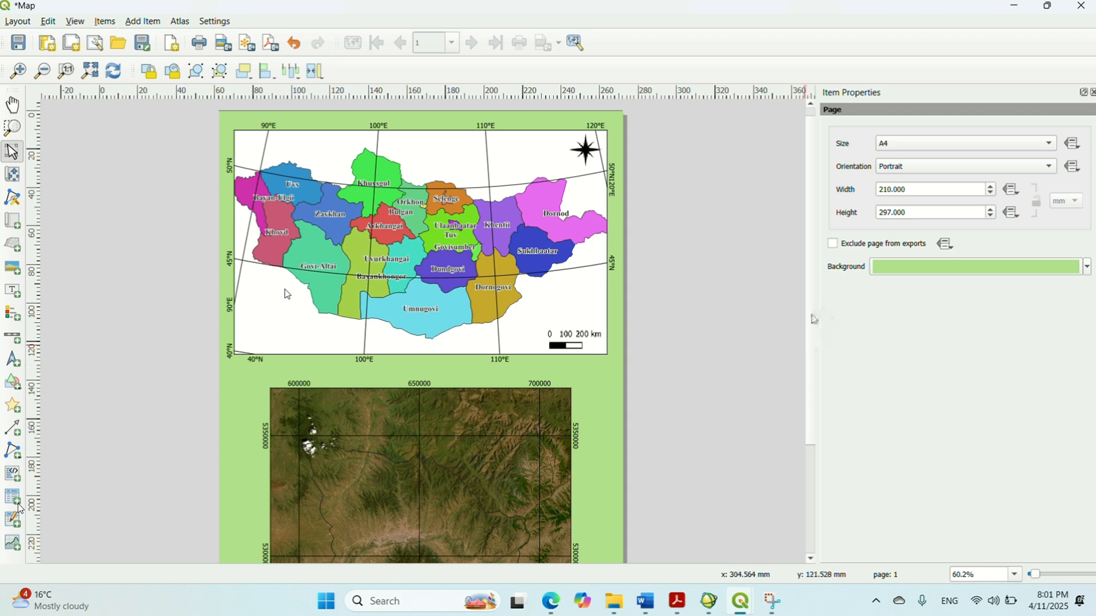
Move the satellite map slightly up on the page
{"action": "scroll", "coordinate": [799, 399], "scroll_direction": "down", "scroll_amount": 5}
{"action": "left_click", "coordinate": [477, 433]}
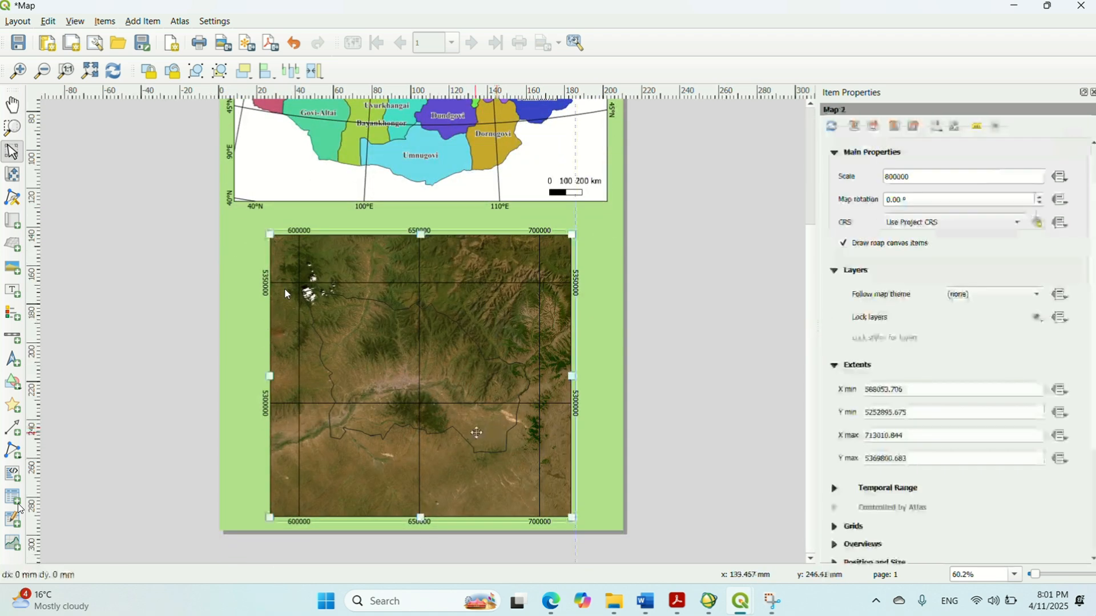
{"action": "left_click_drag", "start_coordinate": [477, 432], "coordinate": [477, 424]}
{"action": "left_click", "coordinate": [743, 422]}
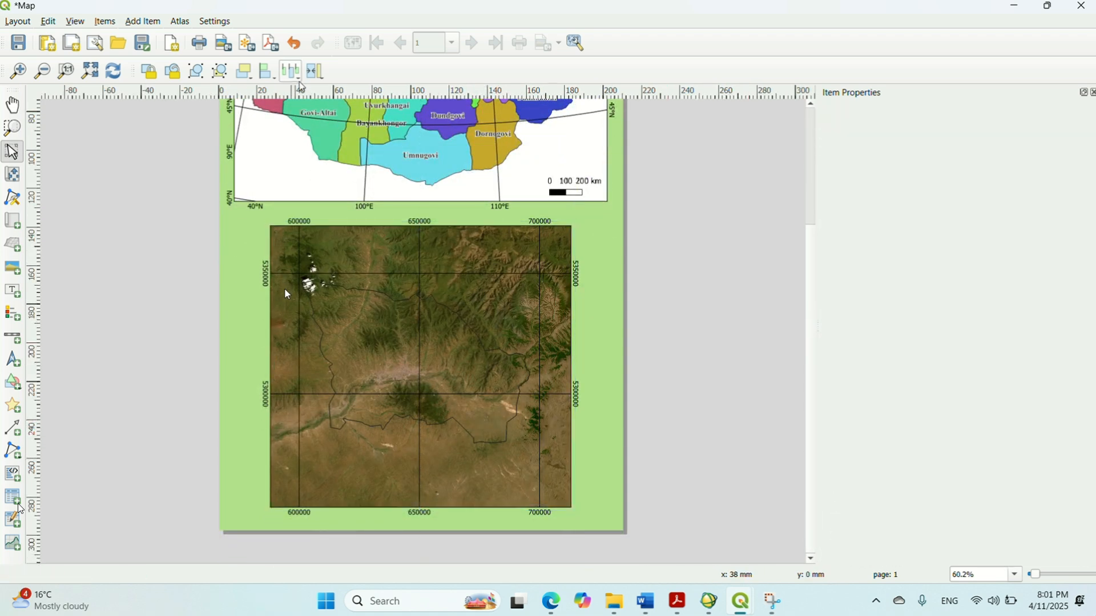
Add a second scale bar near the lower edge of the satellite map, keeping the proposed position and size
{"action": "left_click", "coordinate": [142, 22]}
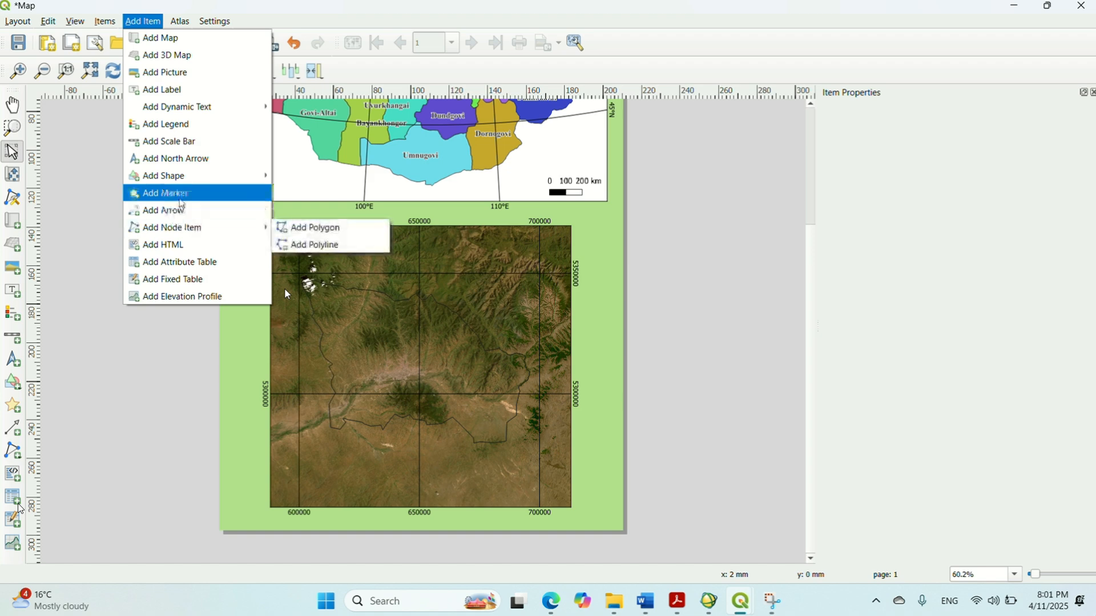
{"action": "left_click", "coordinate": [182, 142]}
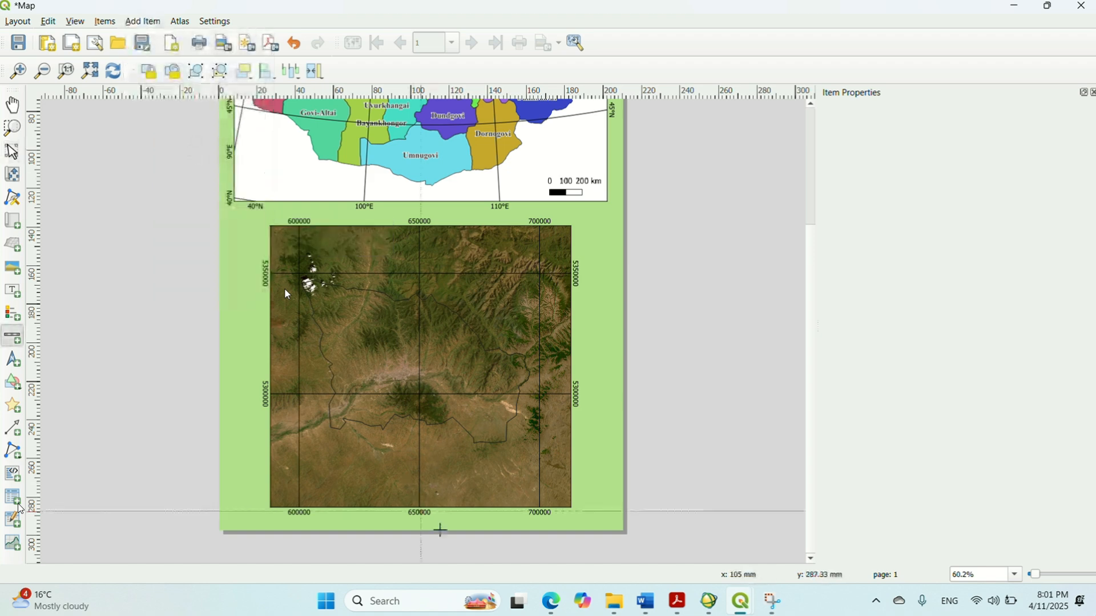
{"action": "left_click", "coordinate": [451, 490]}
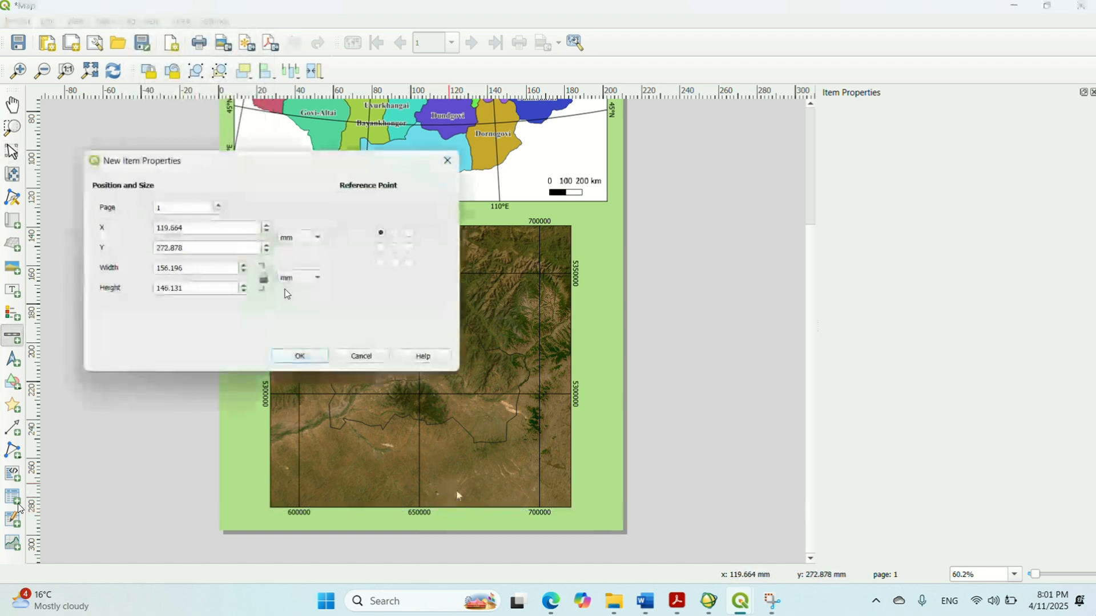
{"action": "key", "text": "Return"}
Place the new scale bar inside the satellite map's lower-right corner
{"action": "left_click_drag", "start_coordinate": [492, 501], "coordinate": [521, 471]}
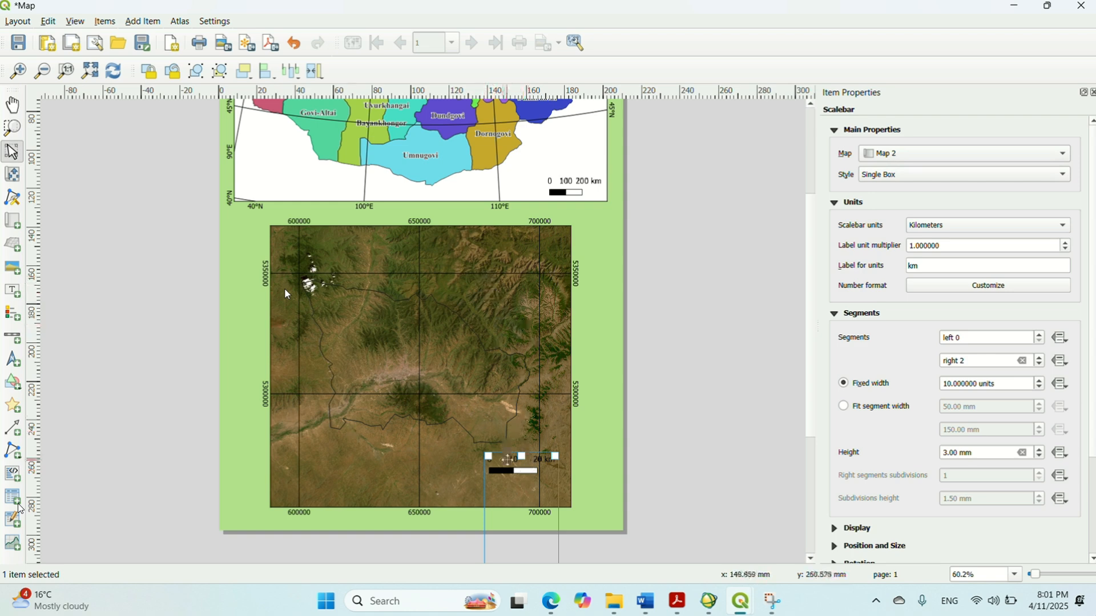
{"action": "left_click_drag", "start_coordinate": [527, 471], "coordinate": [524, 485]}
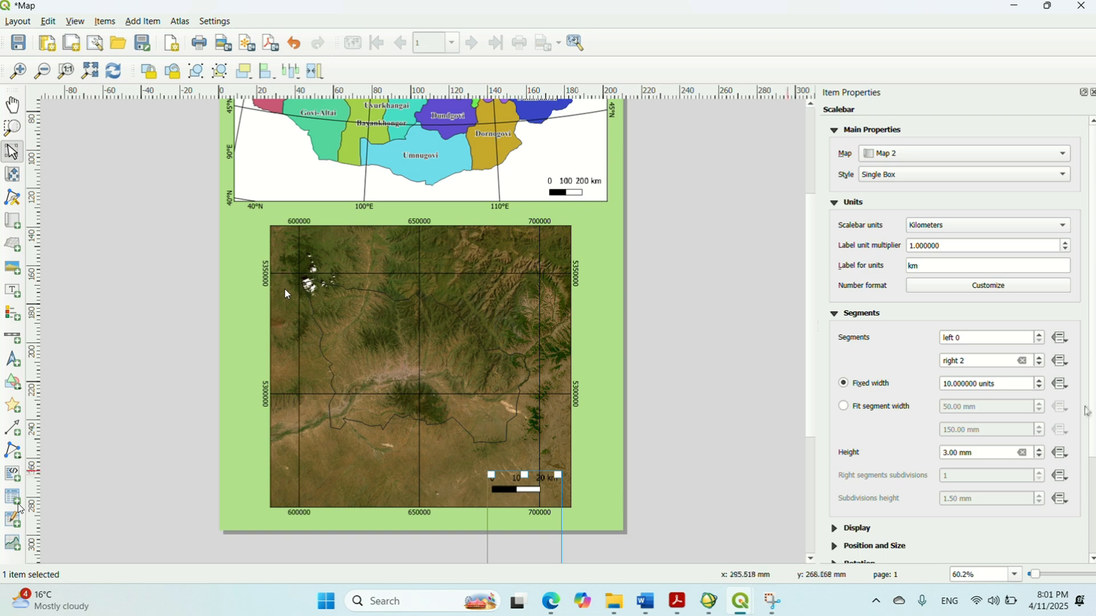
{"action": "mouse_move", "coordinate": [1091, 408]}
{"action": "left_mouse_down"}
{"action": "mouse_move", "coordinate": [1091, 473]}
{"action": "mouse_move", "coordinate": [1091, 402]}
{"action": "left_mouse_up"}
{"action": "left_click", "coordinate": [699, 447]}
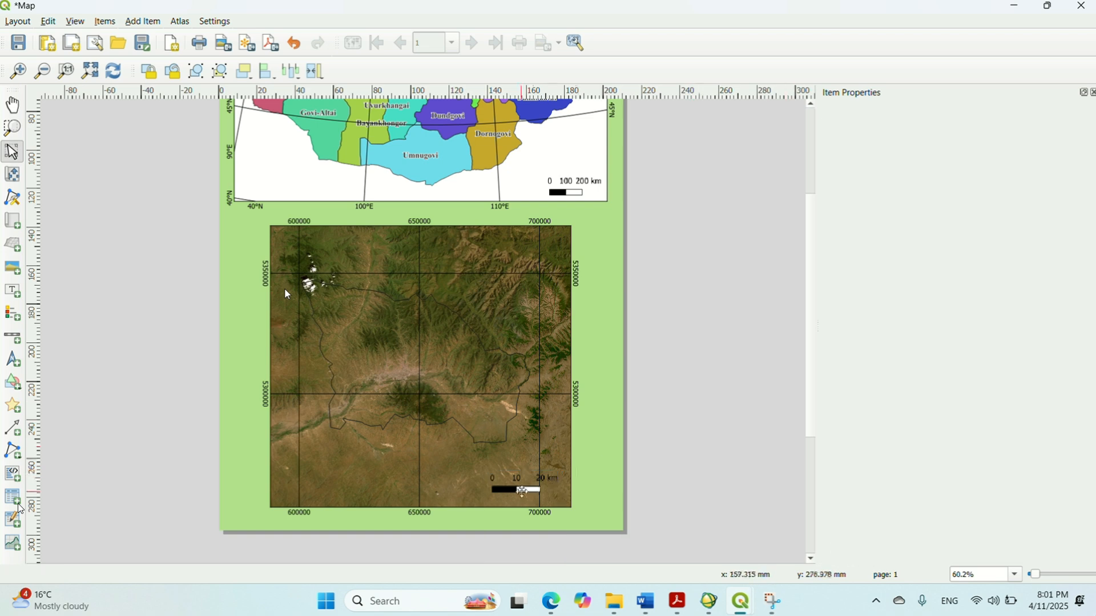
{"action": "left_click", "coordinate": [521, 491]}
{"action": "left_click_drag", "start_coordinate": [522, 491], "coordinate": [528, 492]}
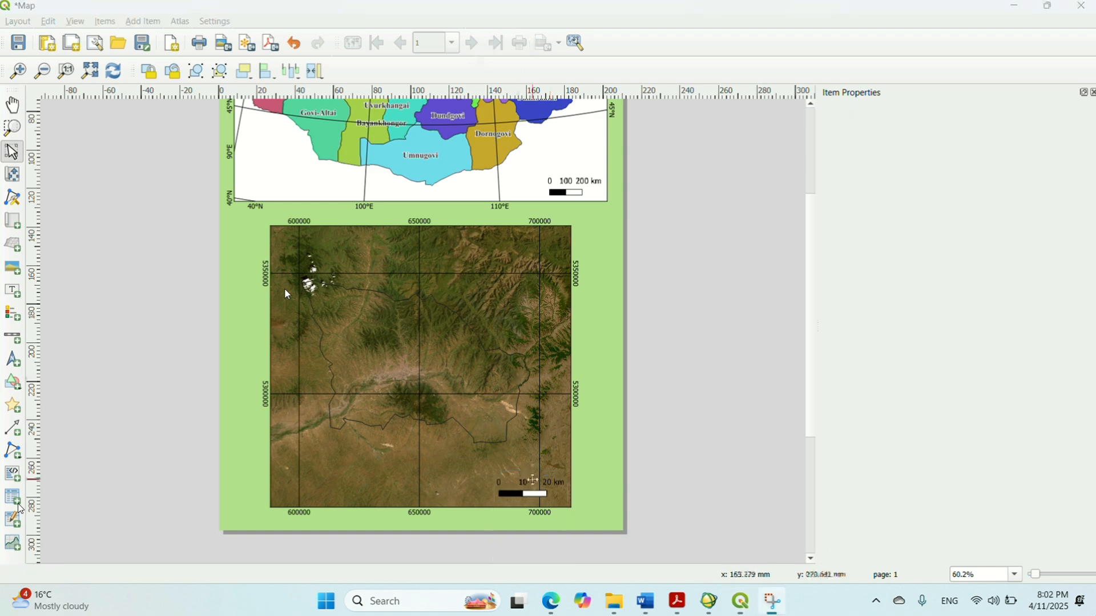
Give the satellite map's scale bar a white background
{"action": "left_click", "coordinate": [526, 481]}
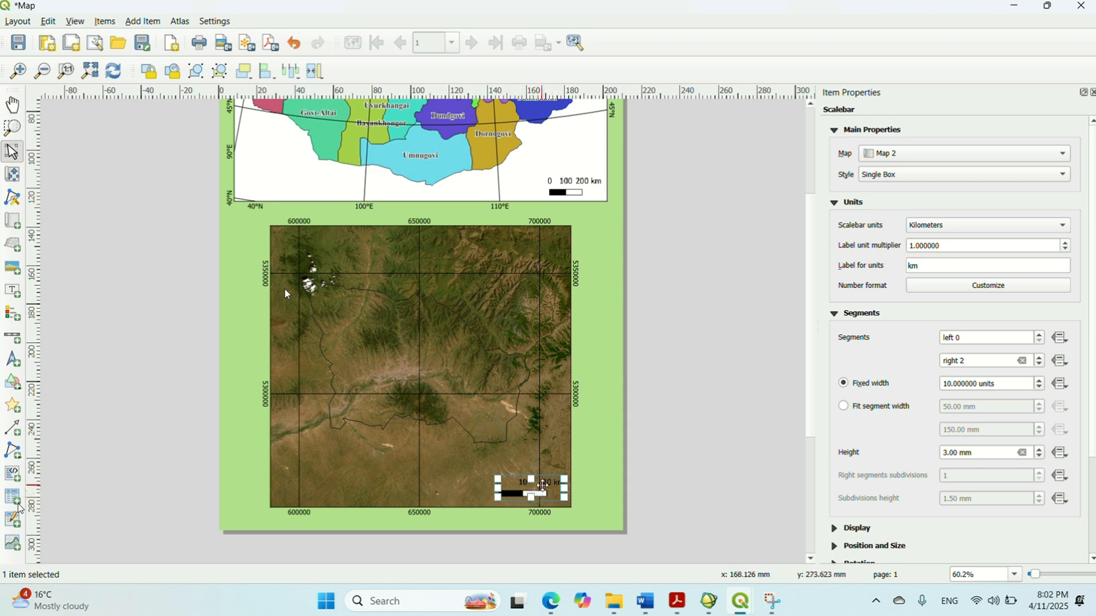
{"action": "scroll", "coordinate": [953, 320], "scroll_direction": "down", "scroll_amount": 4}
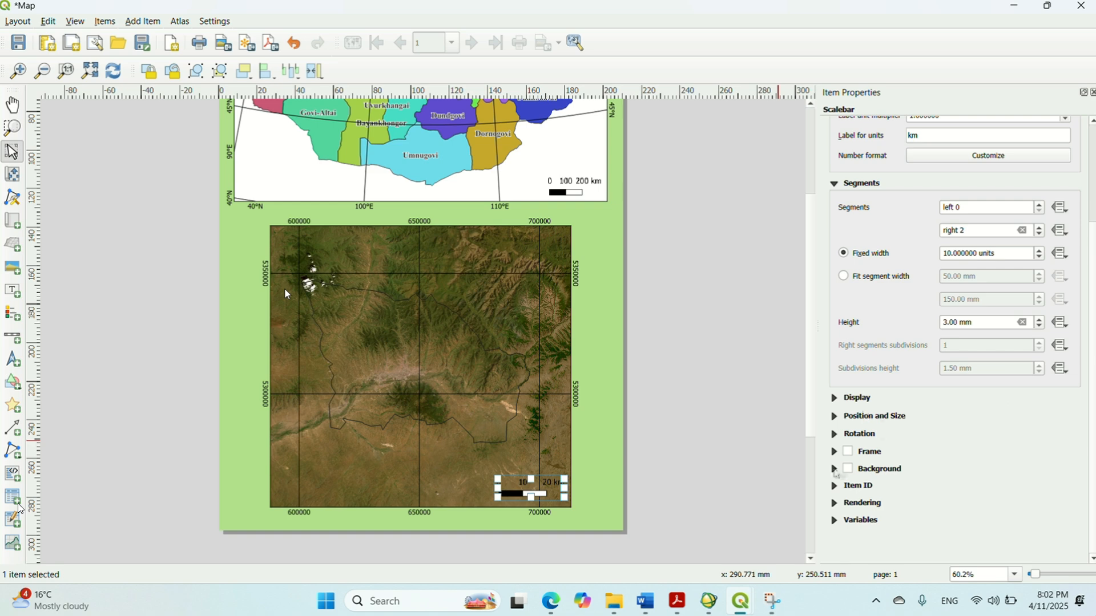
{"action": "left_click", "coordinate": [835, 469]}
{"action": "left_click", "coordinate": [848, 468]}
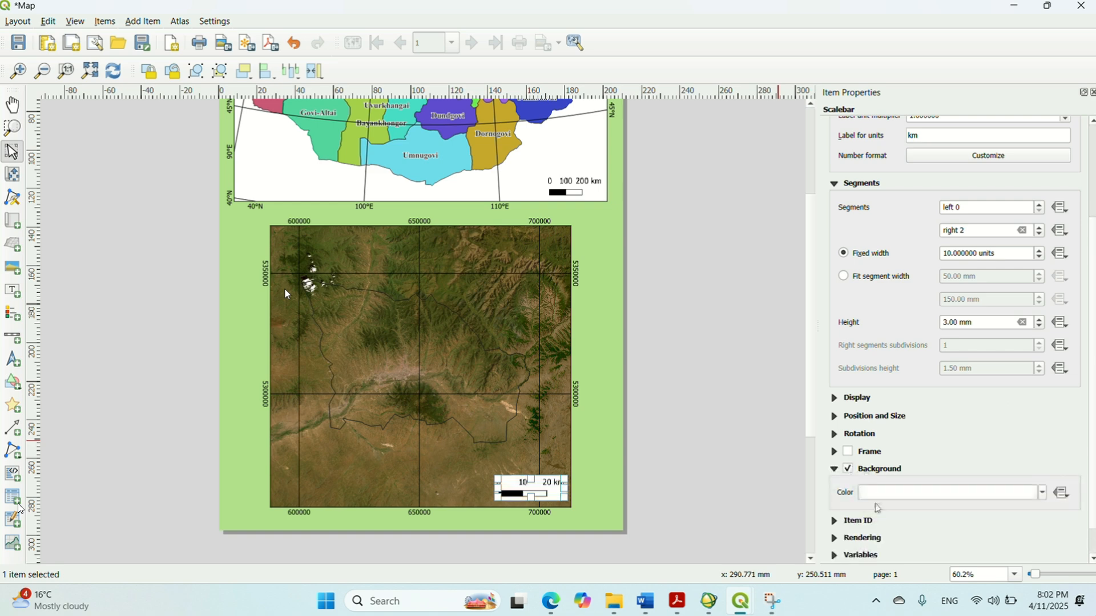
{"action": "left_click", "coordinate": [599, 513]}
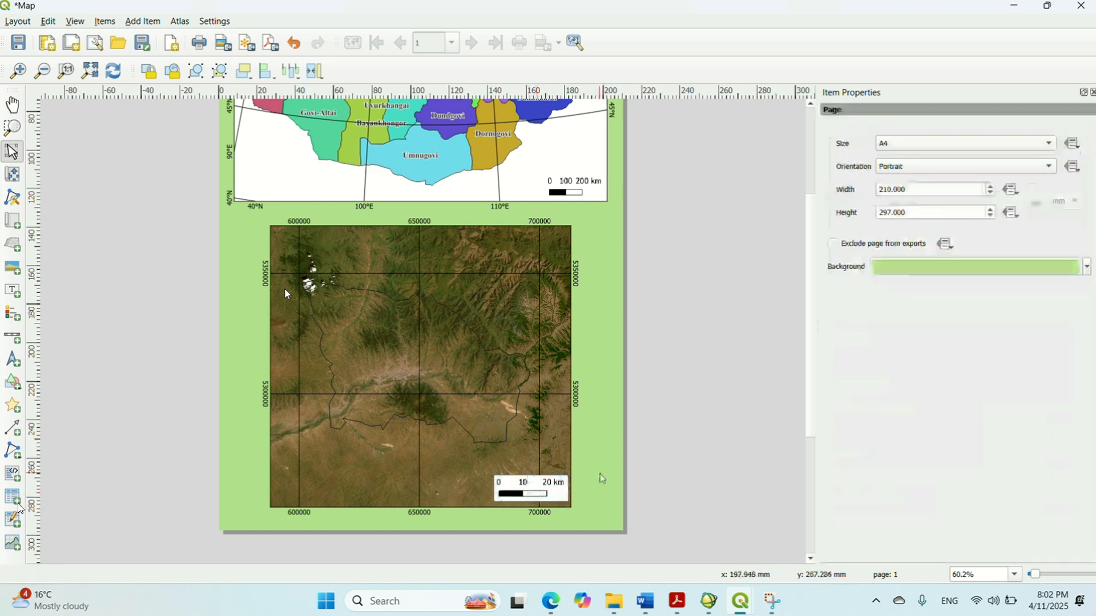
Select the satellite map together with its scale bar and move both slightly down the page
{"action": "left_click_drag", "start_coordinate": [809, 297], "coordinate": [805, 208]}
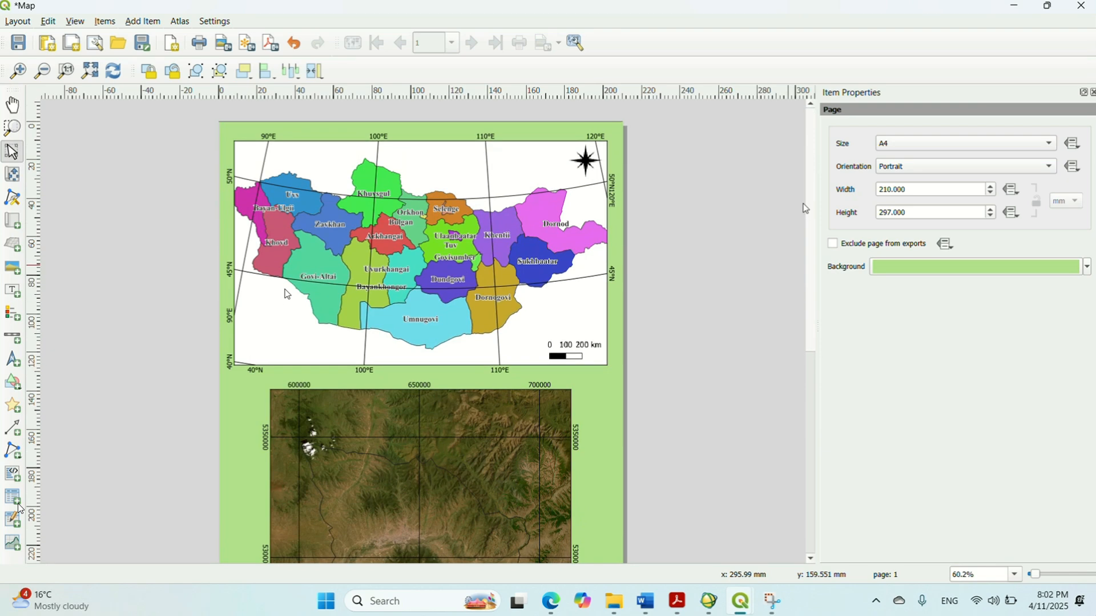
{"action": "scroll", "coordinate": [249, 244], "scroll_direction": "down", "scroll_amount": 5}
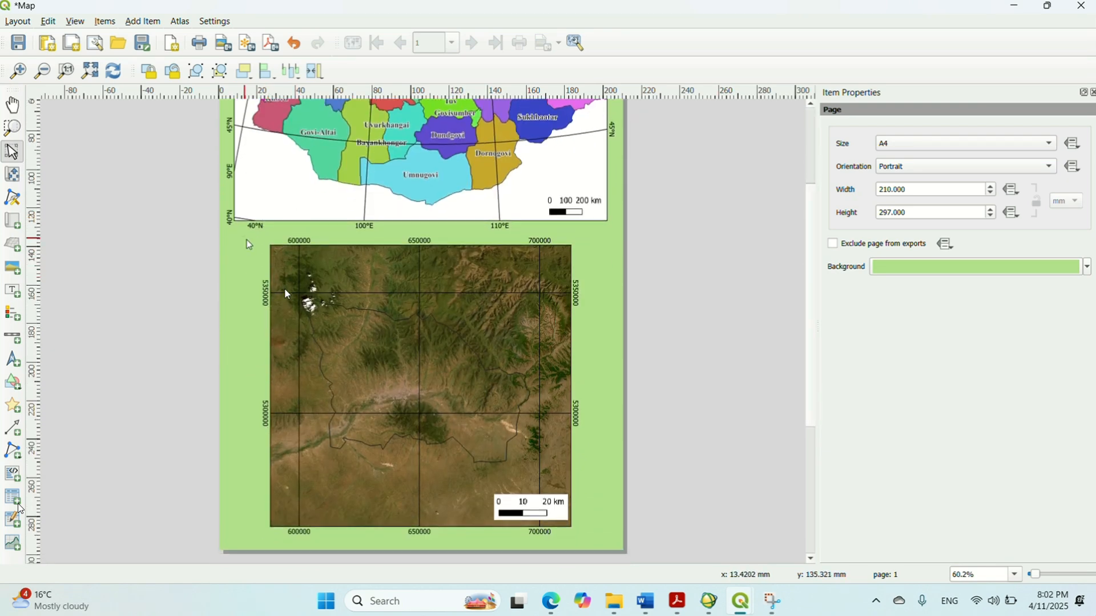
{"action": "left_click_drag", "start_coordinate": [247, 240], "coordinate": [608, 569]}
{"action": "left_click_drag", "start_coordinate": [510, 422], "coordinate": [510, 429]}
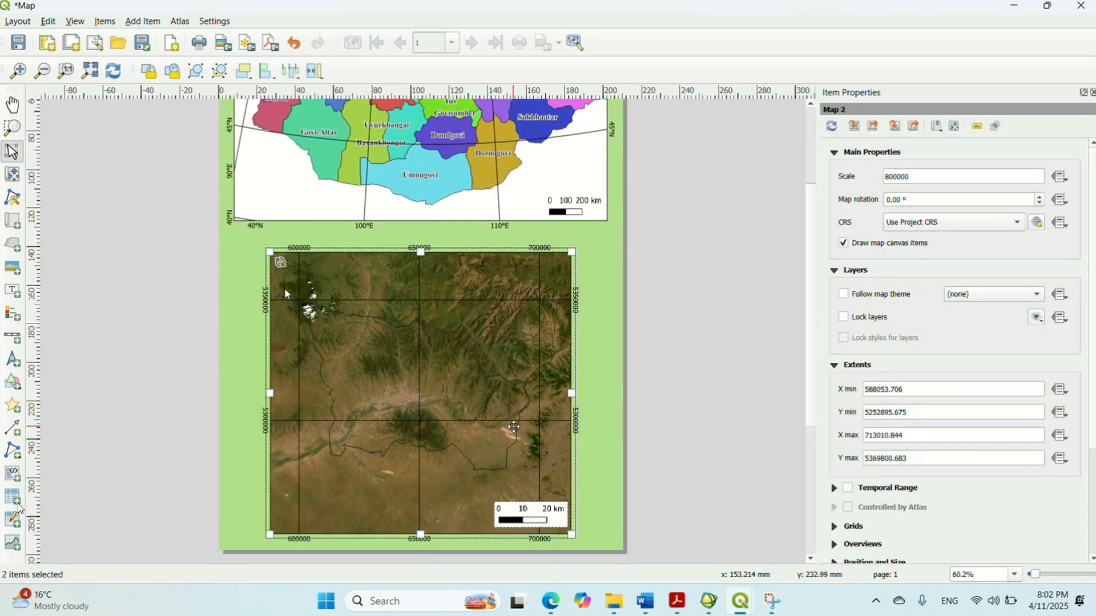
{"action": "left_click", "coordinate": [617, 420]}
Select the Mongolia map with its compass star and scale bar and move them down to free space above
{"action": "left_click_drag", "start_coordinate": [810, 342], "coordinate": [809, 273]}
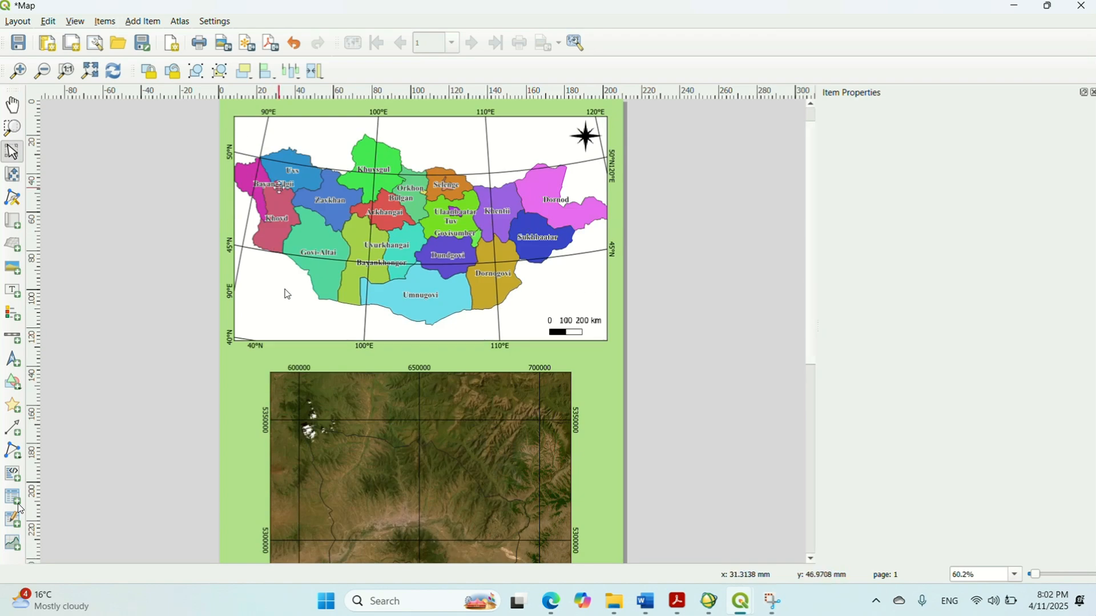
{"action": "scroll", "coordinate": [557, 258], "scroll_direction": "up", "scroll_amount": 1}
{"action": "scroll", "coordinate": [557, 258], "scroll_direction": "down", "scroll_amount": 1}
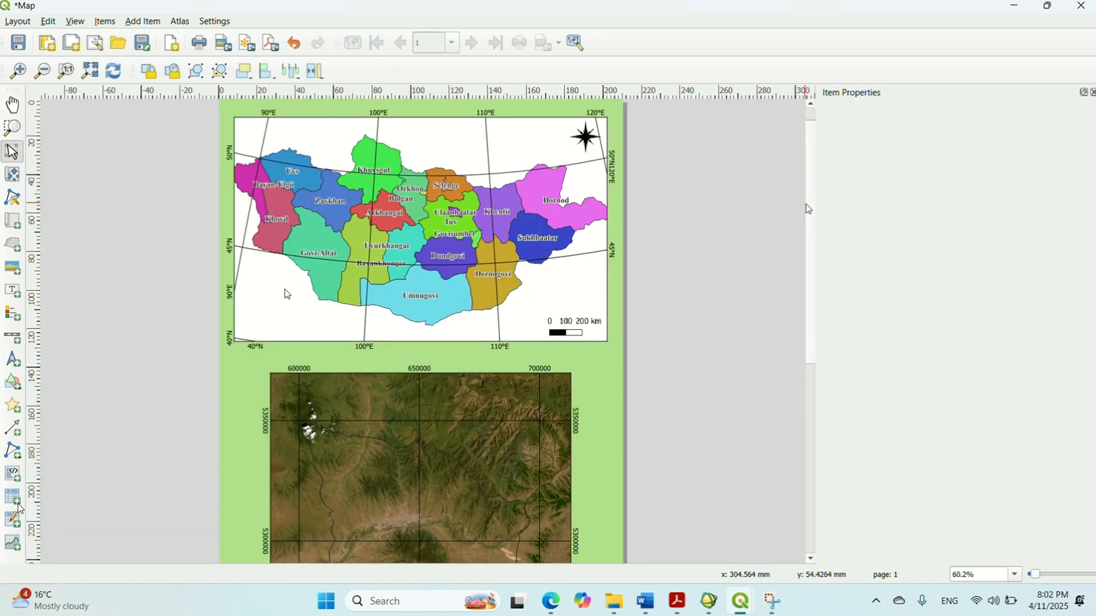
{"action": "left_click_drag", "start_coordinate": [810, 202], "coordinate": [814, 190]}
{"action": "mouse_move", "coordinate": [193, 112]}
{"action": "left_mouse_down"}
{"action": "mouse_move", "coordinate": [683, 363]}
{"action": "mouse_move", "coordinate": [695, 392]}
{"action": "left_mouse_up"}
{"action": "left_click_drag", "start_coordinate": [532, 320], "coordinate": [532, 331]}
{"action": "left_click", "coordinate": [59, 129]}
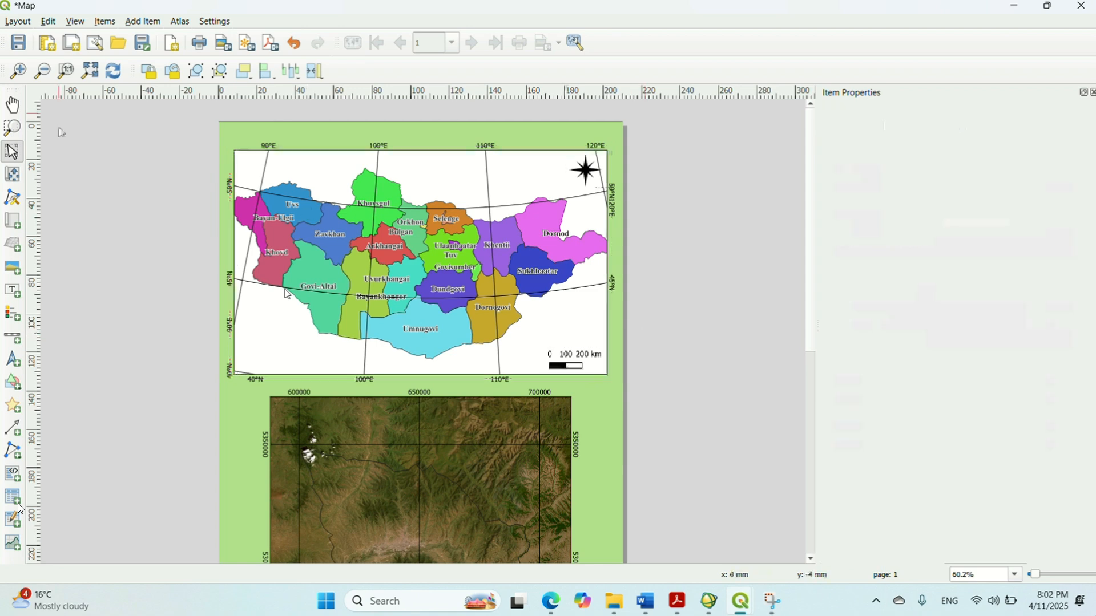
Add a label above the Mongolia map and replace its default text with "БАЙРШЛЫН ЗУРАГ"
{"action": "left_click", "coordinate": [139, 22]}
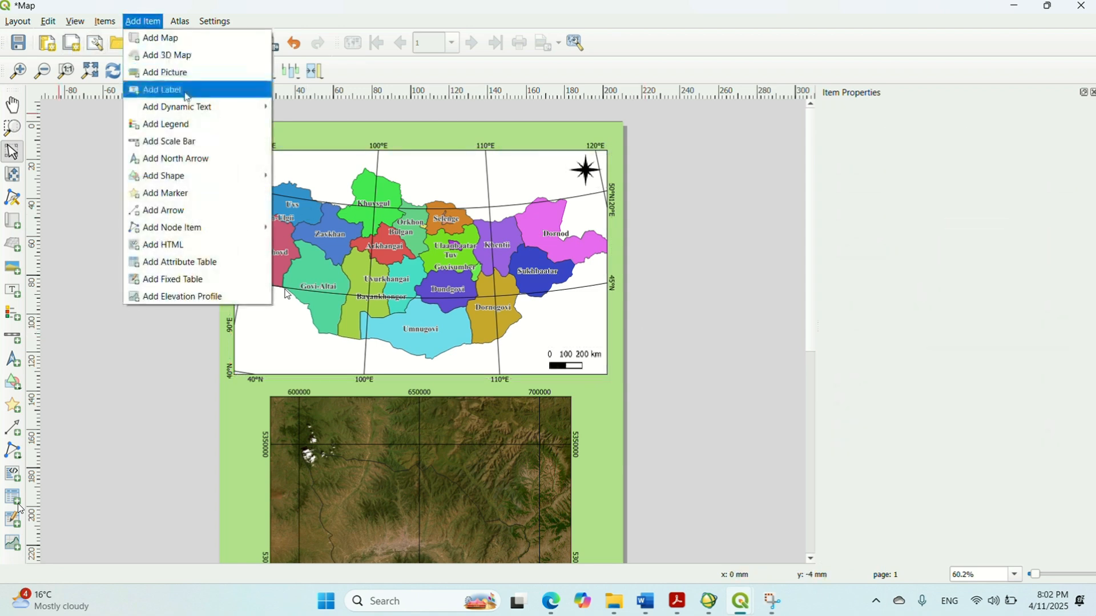
{"action": "mouse_move", "coordinate": [185, 112]}
{"action": "mouse_move", "coordinate": [342, 109]}
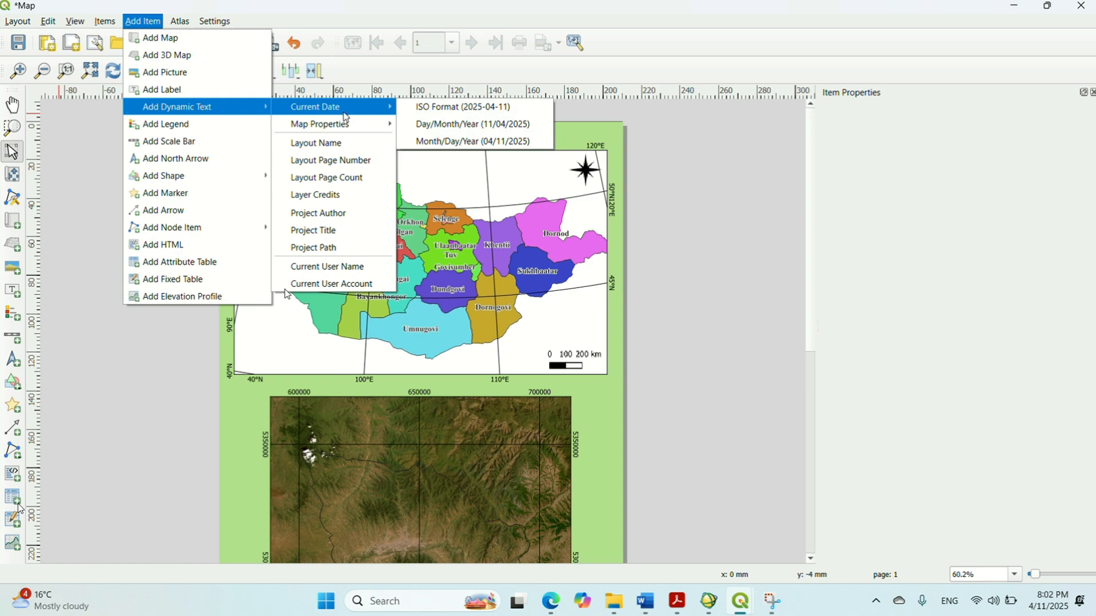
{"action": "mouse_move", "coordinate": [349, 127]}
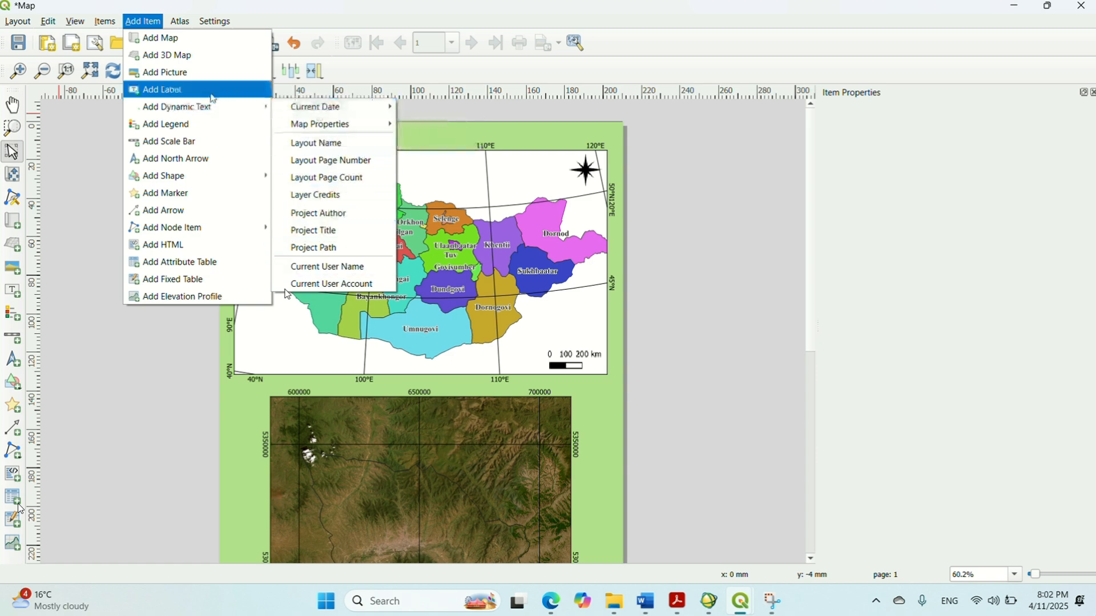
{"action": "left_click", "coordinate": [184, 94]}
{"action": "left_click", "coordinate": [390, 132]}
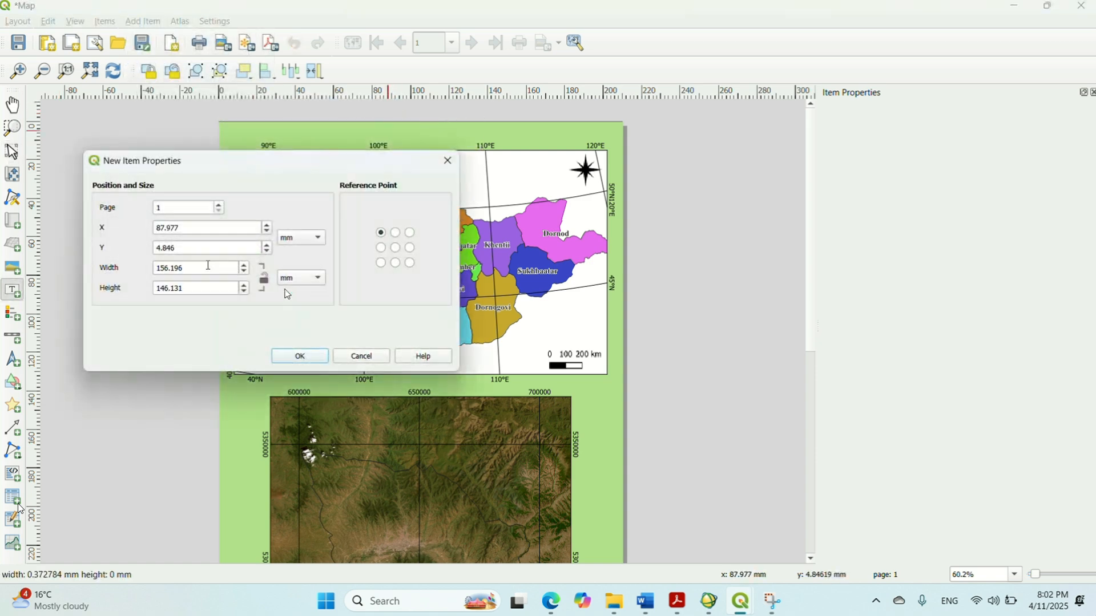
{"action": "left_click", "coordinate": [300, 357]}
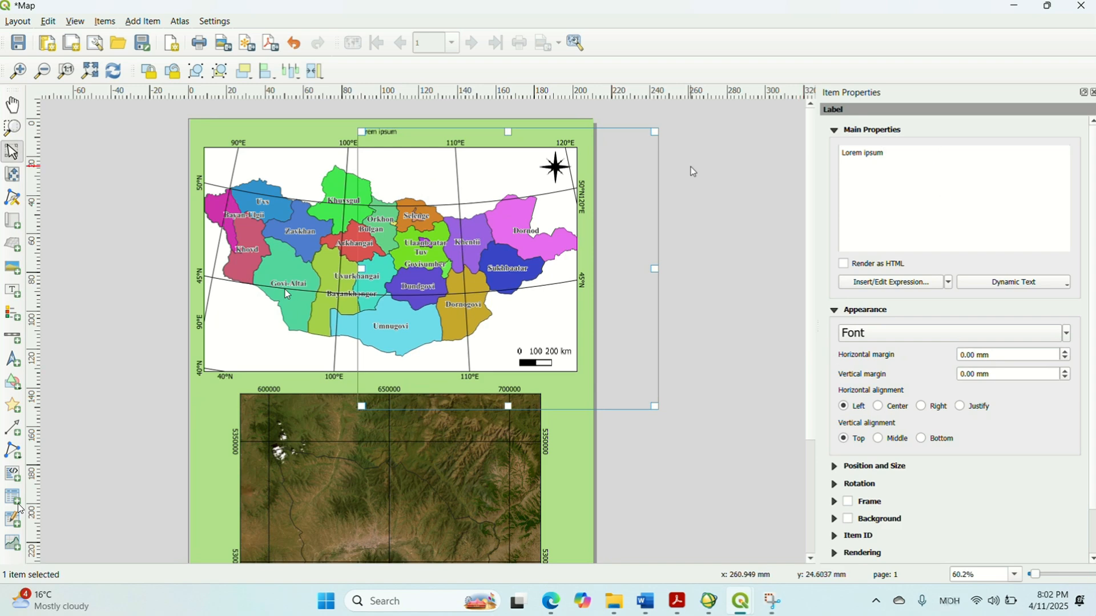
{"action": "key", "text": "ctrl+a"}
{"action": "key", "text": "BackSpace"}
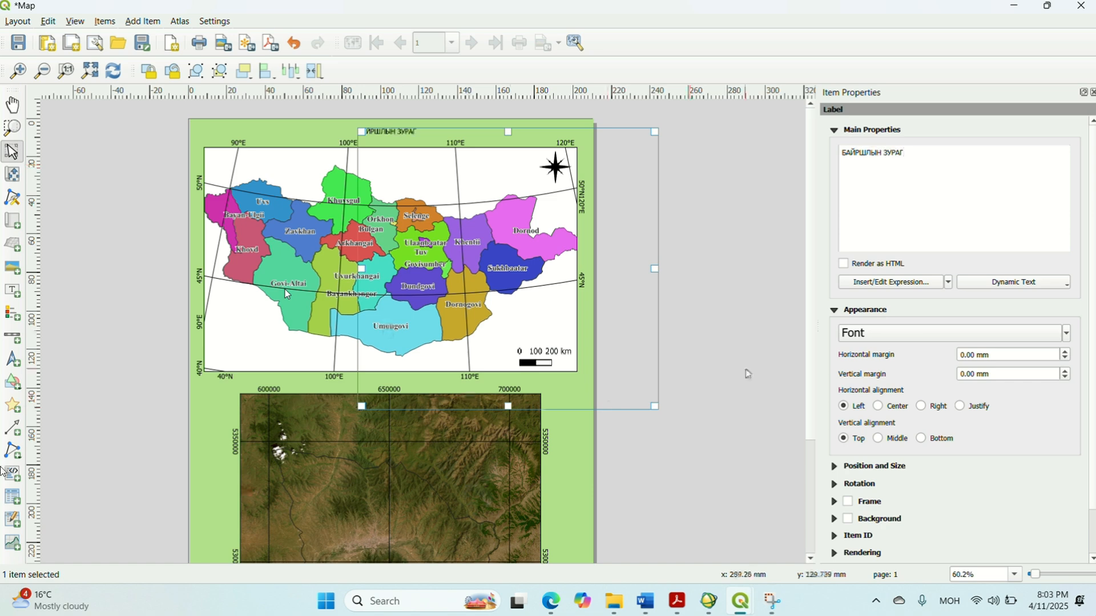
Set the title label's font to Times New Roman at 14 points
{"action": "left_click", "coordinate": [904, 334]}
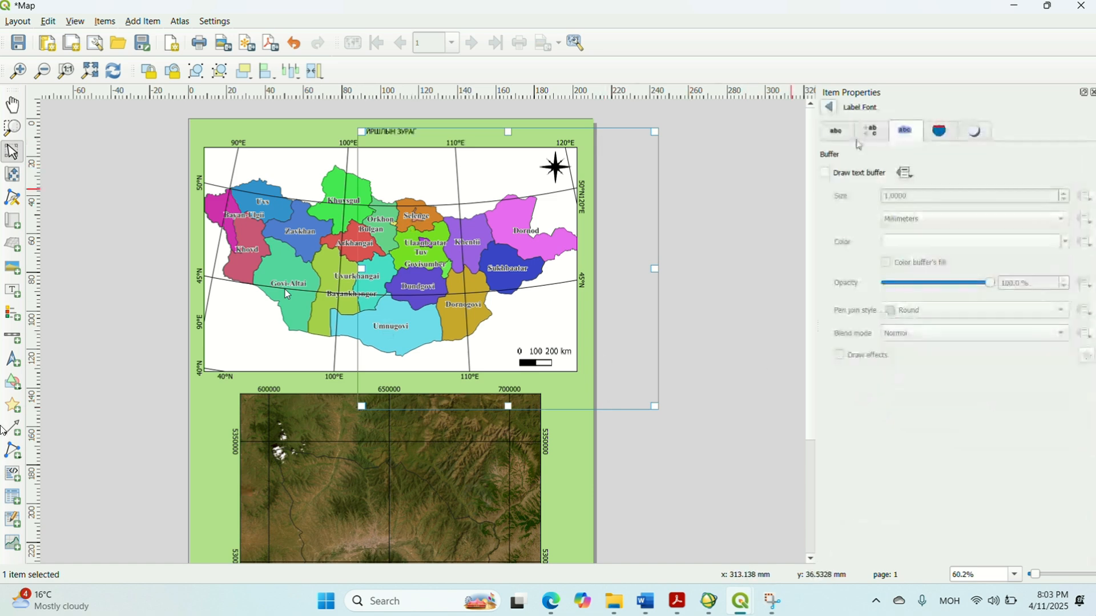
{"action": "left_click", "coordinate": [840, 133]}
{"action": "left_click", "coordinate": [1062, 172]}
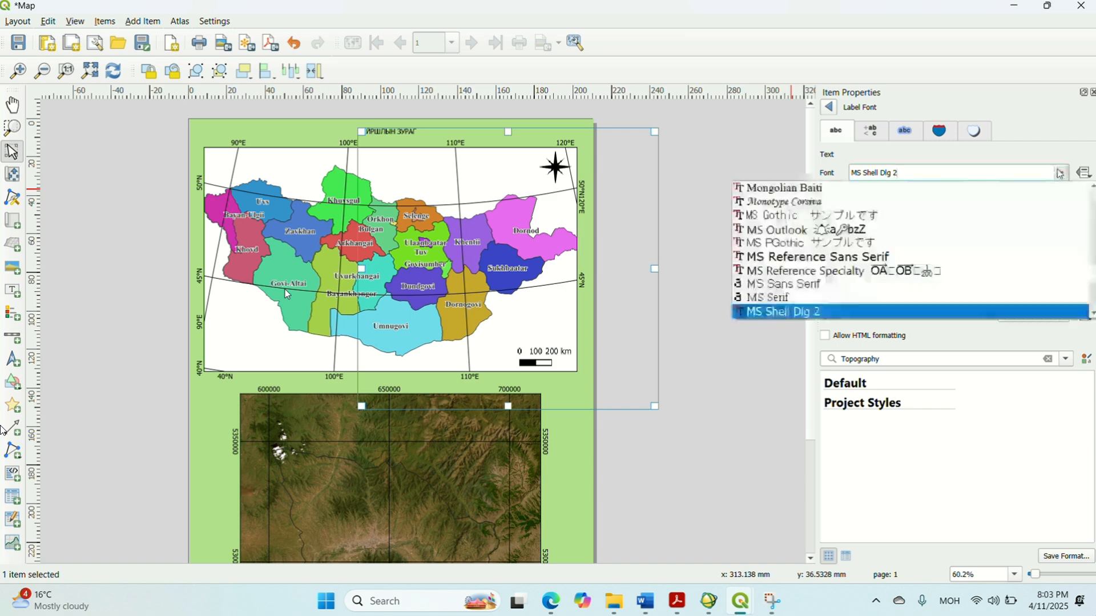
{"action": "key", "text": "t"}
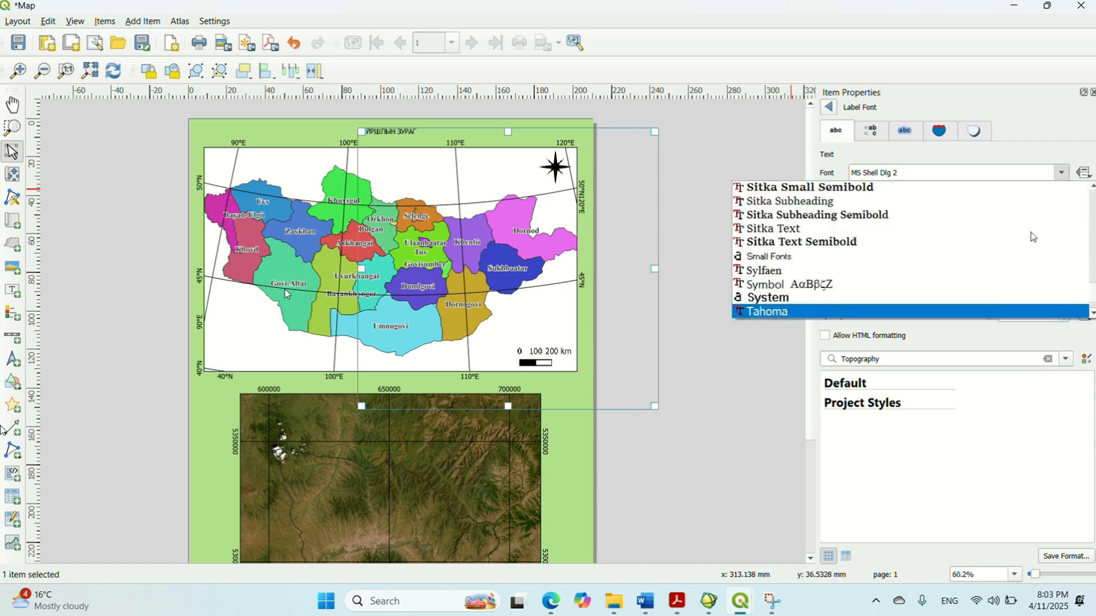
{"action": "scroll", "coordinate": [1029, 238], "scroll_direction": "down", "scroll_amount": 2}
{"action": "left_click", "coordinate": [898, 257]}
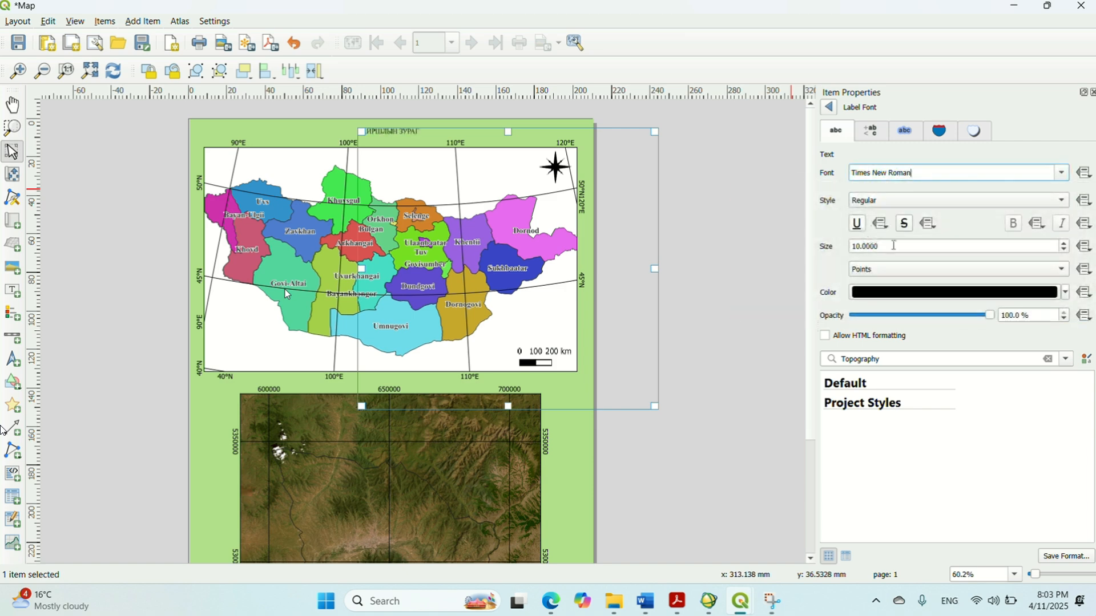
{"action": "left_click_drag", "start_coordinate": [895, 246], "coordinate": [818, 237]}
{"action": "type", "text": "14"}
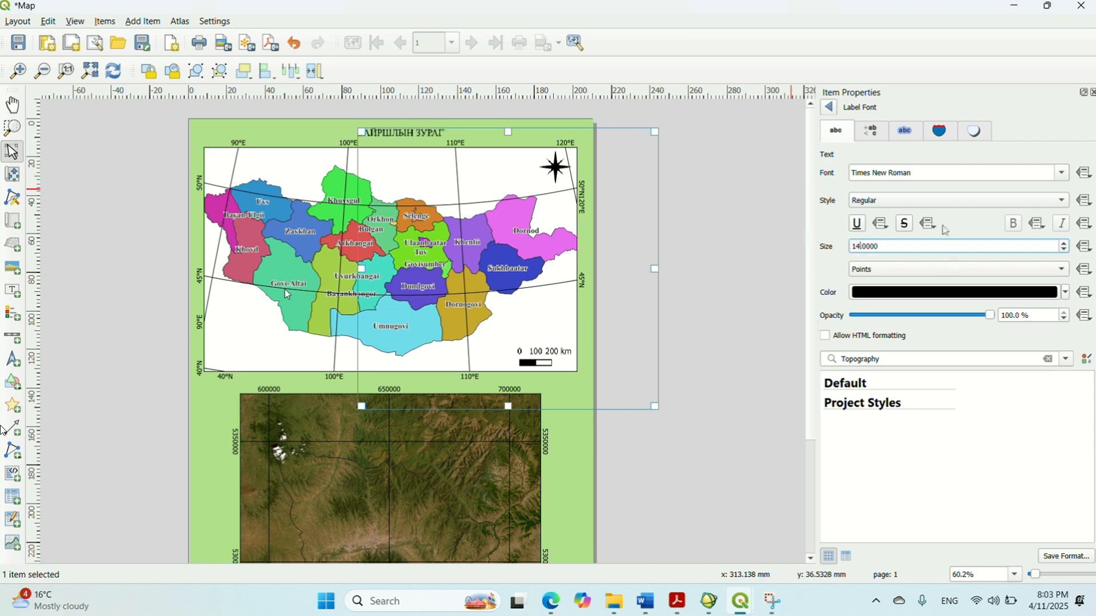
Set the title label's font style to bold
{"action": "left_click", "coordinate": [890, 201]}
{"action": "left_click", "coordinate": [887, 218]}
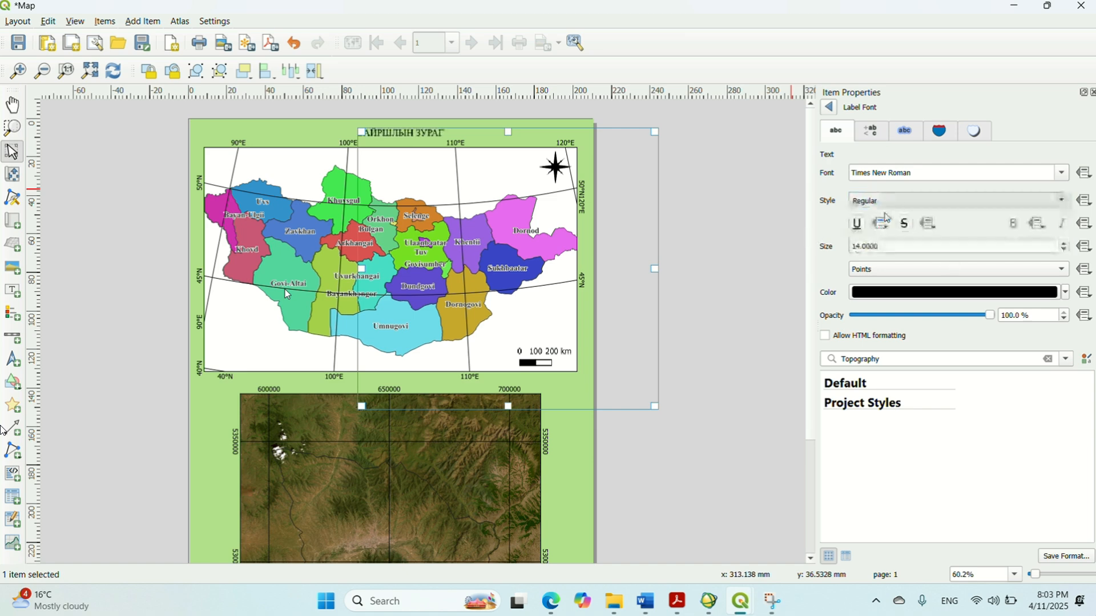
{"action": "left_click", "coordinate": [694, 294]}
Shrink the title label's box to fit its text and centre it above the Mongolia map
{"action": "left_click", "coordinate": [418, 133]}
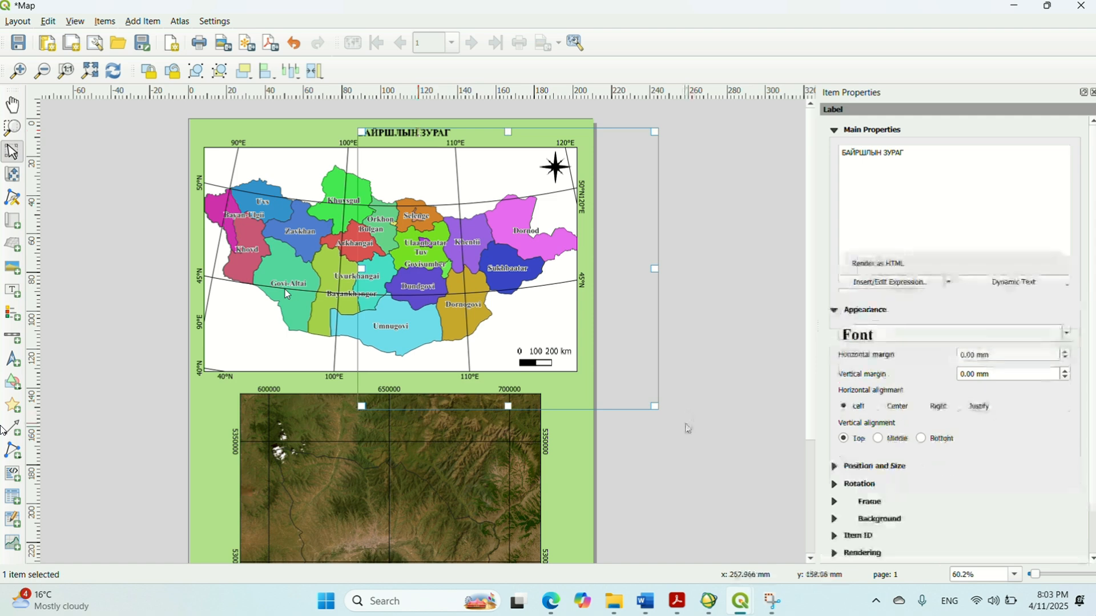
{"action": "left_click_drag", "start_coordinate": [654, 406], "coordinate": [420, 133]}
{"action": "left_click", "coordinate": [505, 228]}
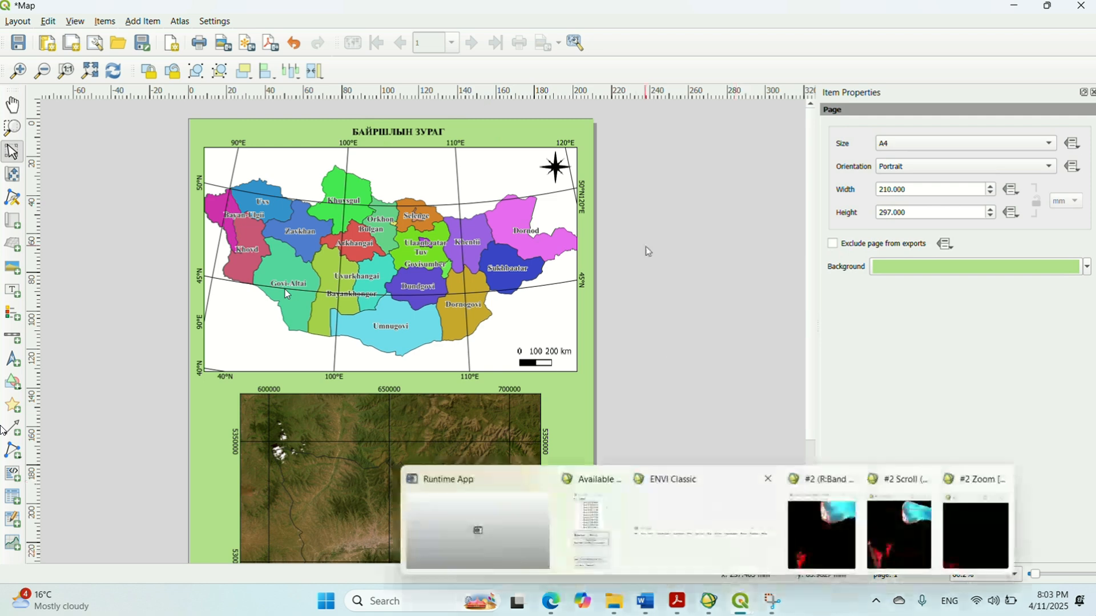
{"action": "left_click", "coordinate": [751, 220]}
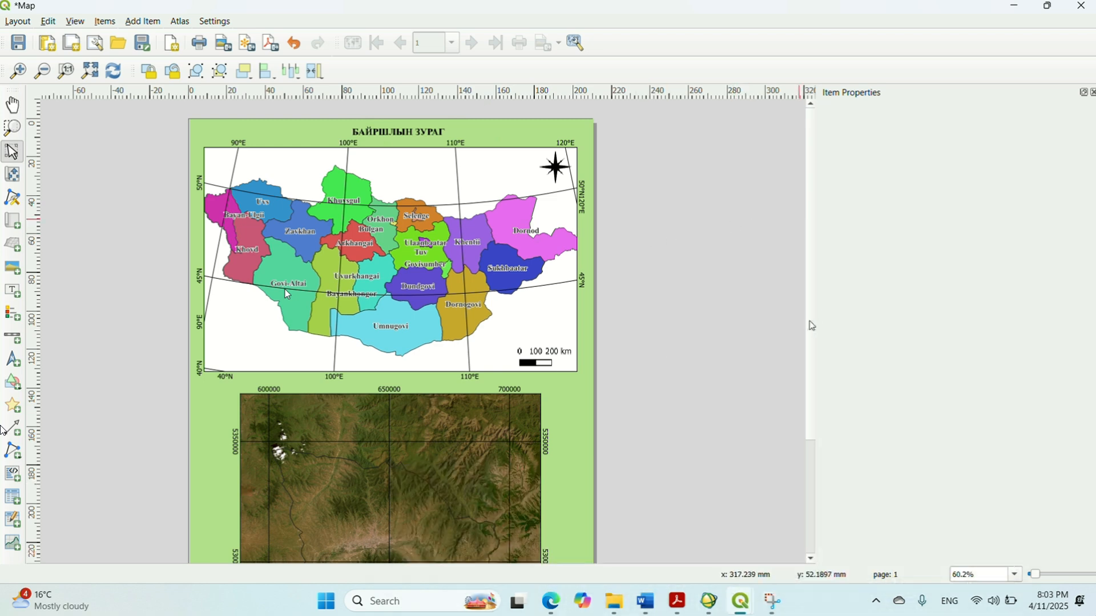
Draw an arrow from Ulaanbaatar on the Mongolia map to the upper-left corner of the satellite map
{"action": "mouse_move", "coordinate": [812, 326]}
{"action": "left_mouse_down"}
{"action": "mouse_move", "coordinate": [818, 430]}
{"action": "mouse_move", "coordinate": [821, 321]}
{"action": "left_mouse_up"}
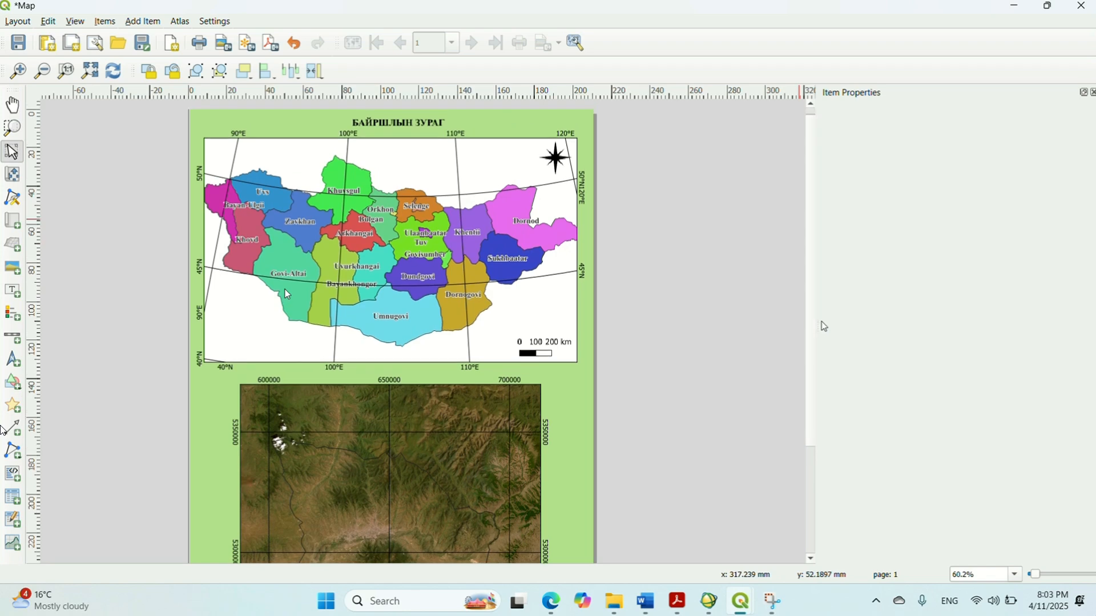
{"action": "left_click", "coordinate": [145, 23]}
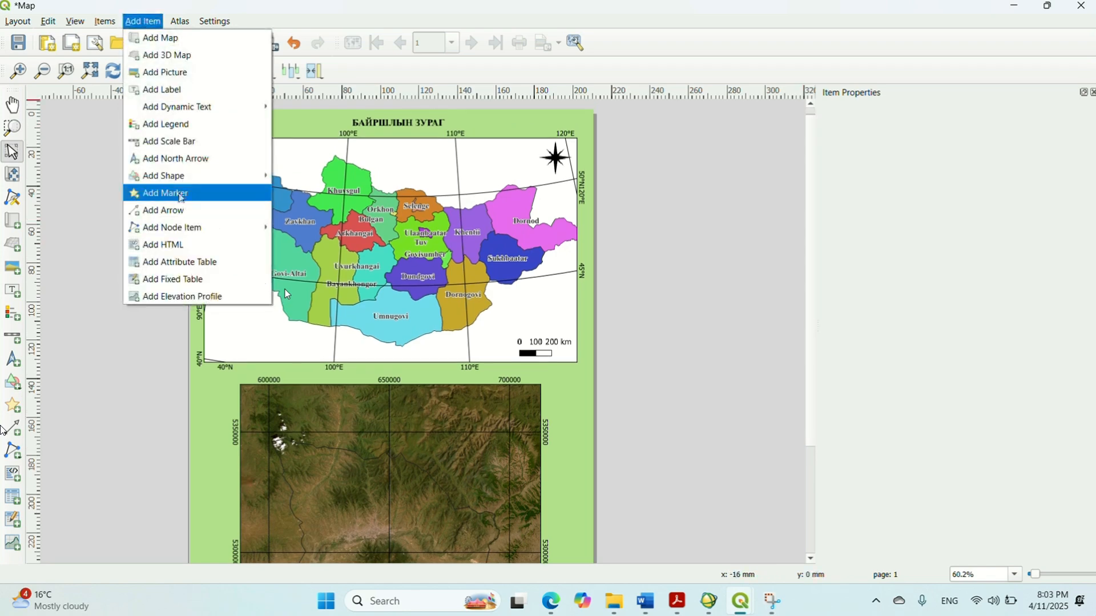
{"action": "left_click", "coordinate": [180, 211]}
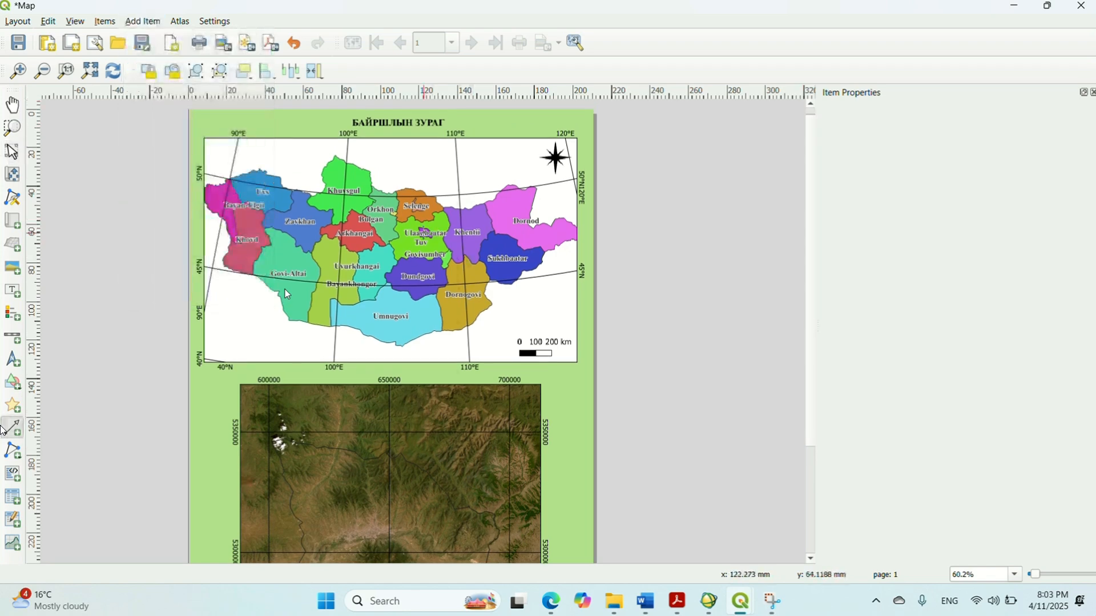
{"action": "left_click", "coordinate": [361, 274]}
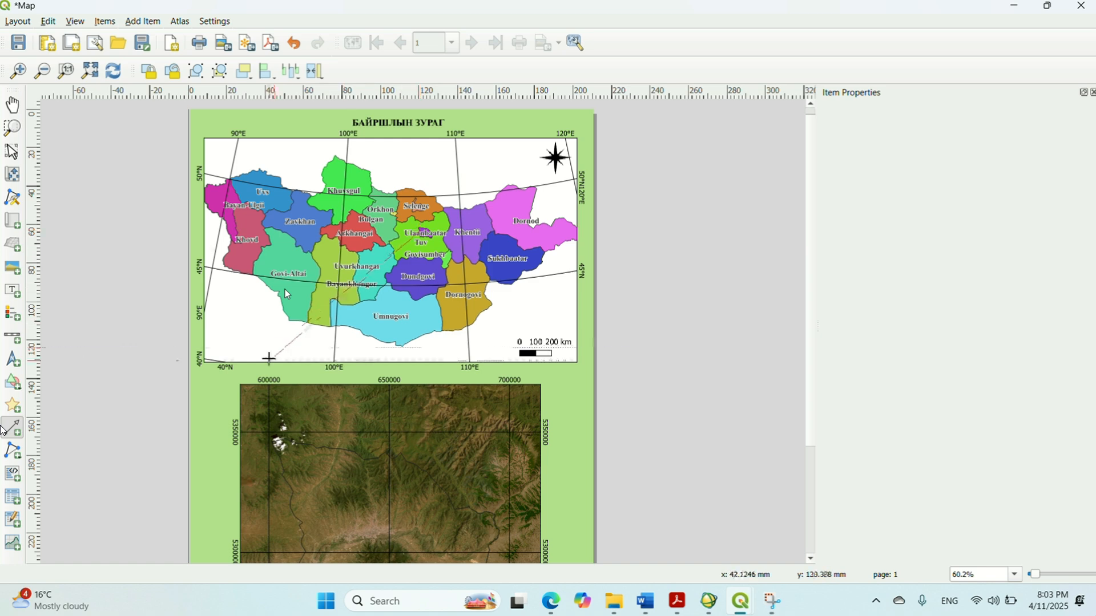
{"action": "left_click", "coordinate": [244, 381]}
{"action": "right_click", "coordinate": [244, 382]}
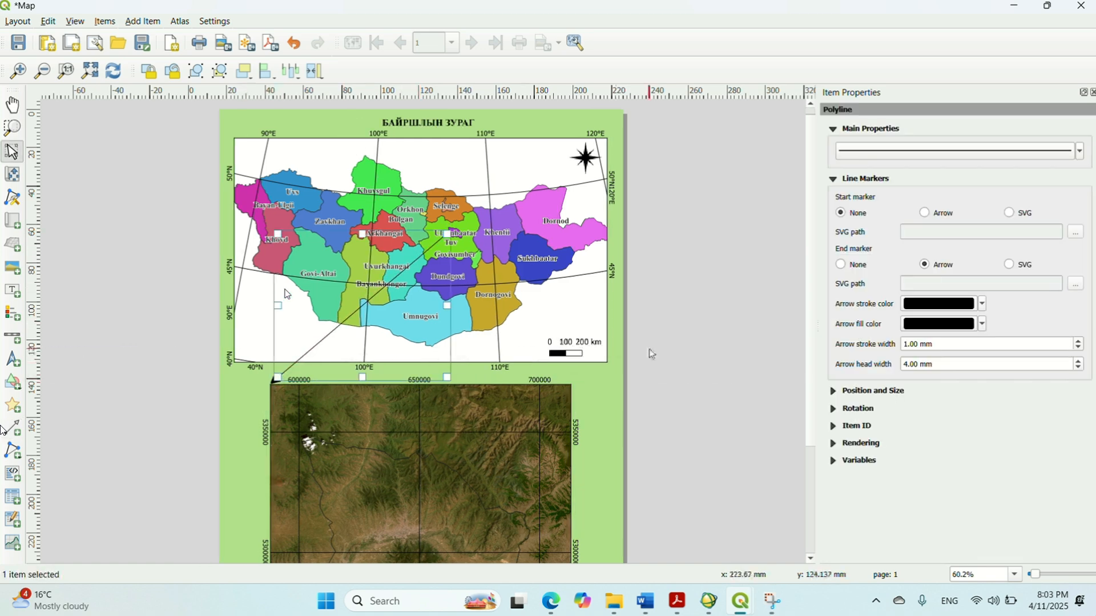
{"action": "left_click", "coordinate": [680, 316]}
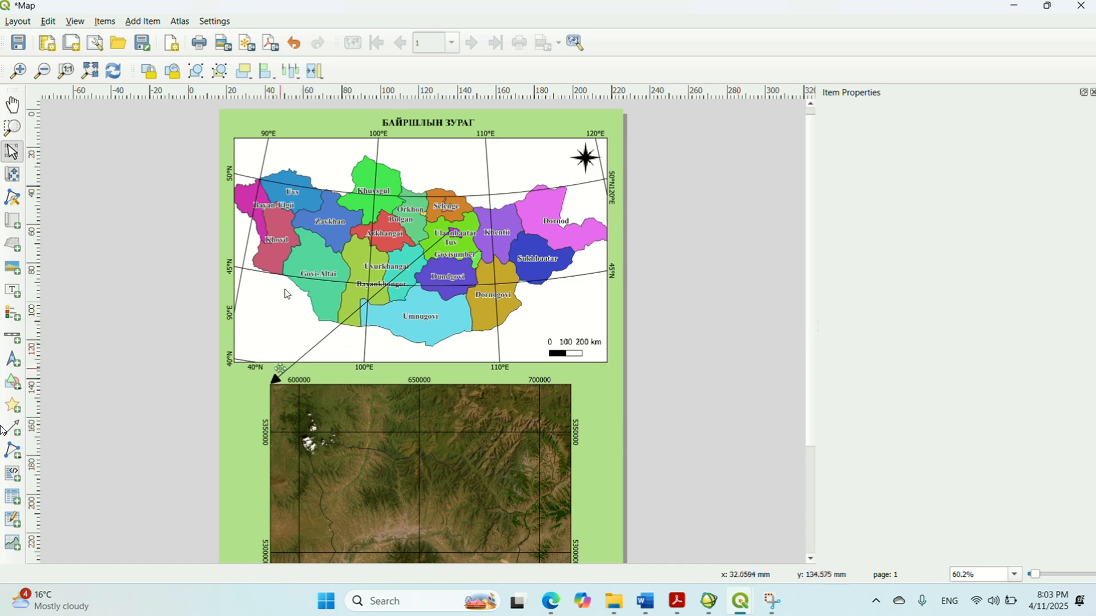
Draw a second arrow from Ulaanbaatar to the upper-right corner of the satellite map
{"action": "left_click", "coordinate": [280, 371]}
{"action": "left_click", "coordinate": [142, 21]}
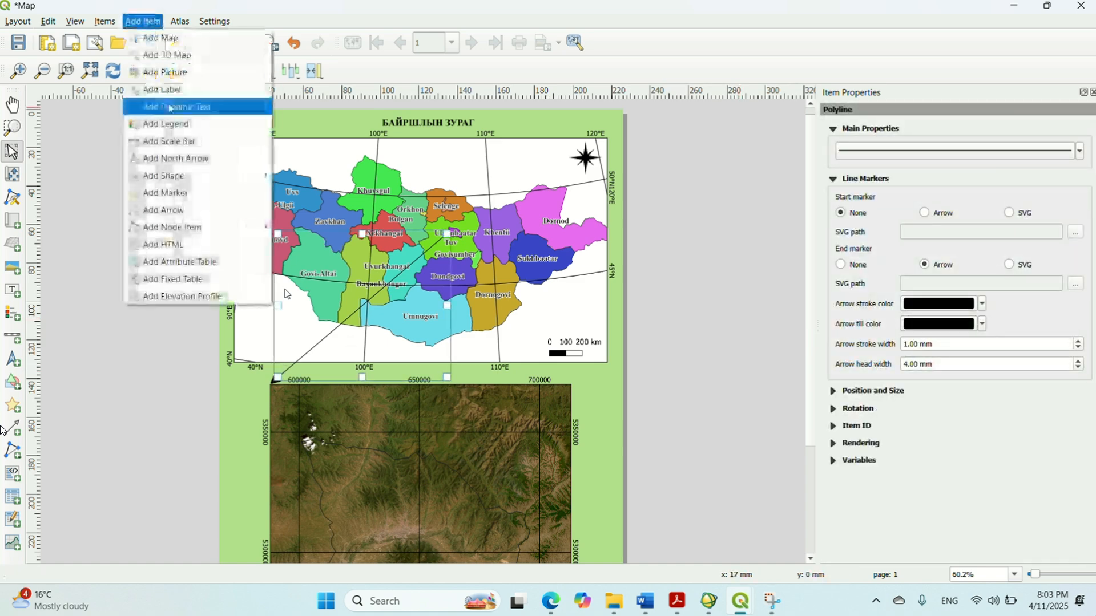
{"action": "left_click", "coordinate": [163, 210]}
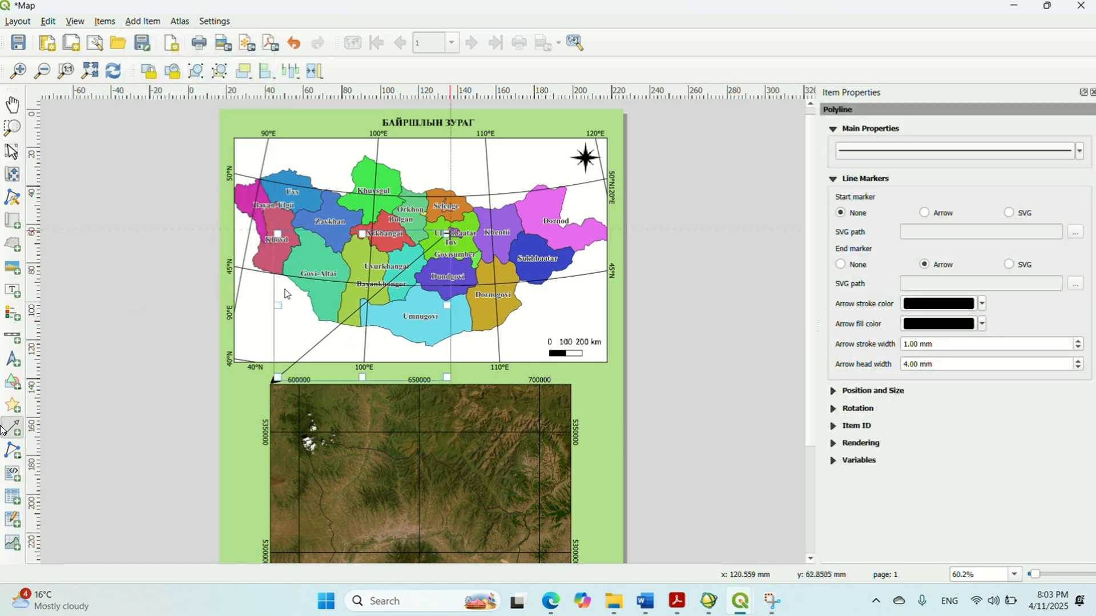
{"action": "left_click", "coordinate": [451, 234]}
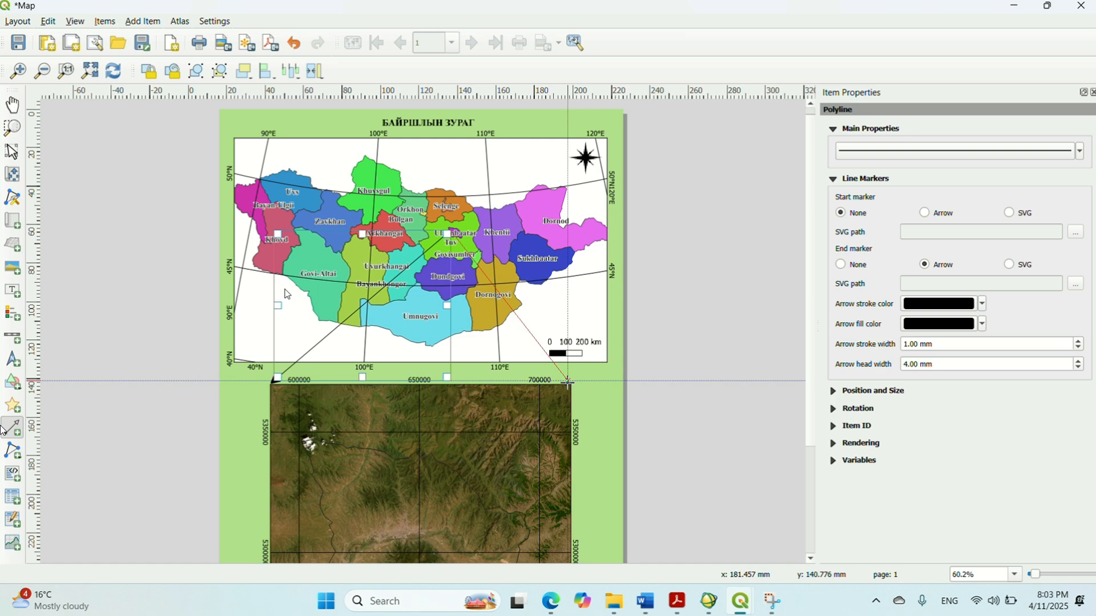
{"action": "left_click", "coordinate": [568, 381]}
{"action": "right_click", "coordinate": [568, 381]}
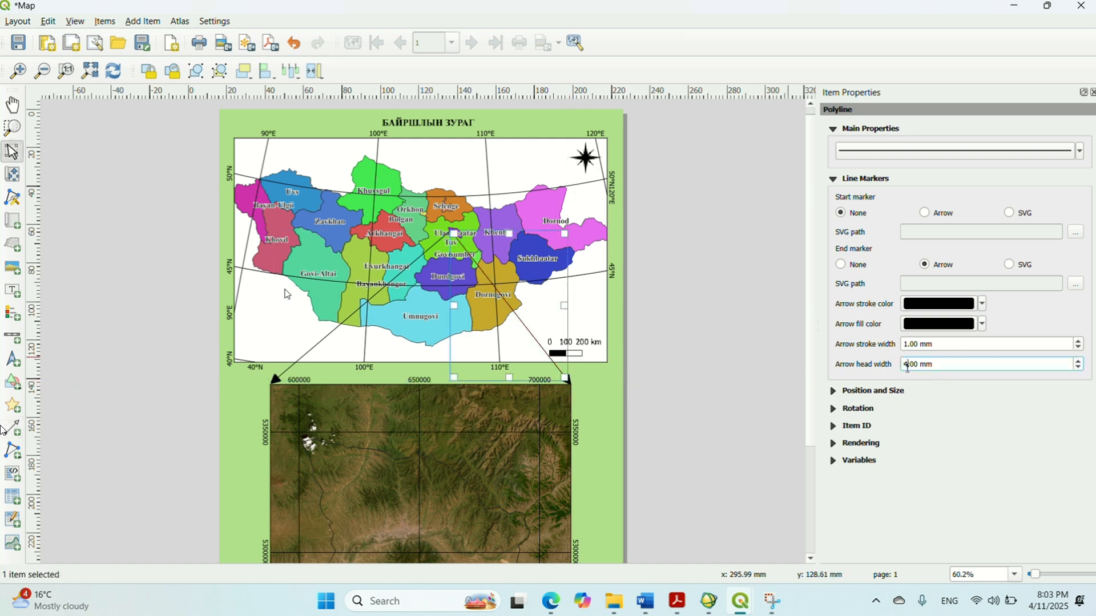
Set the arrow head width of both connecting arrows to 1 mm
{"action": "left_click_drag", "start_coordinate": [908, 368], "coordinate": [891, 374]}
{"action": "type", "text": "2"}
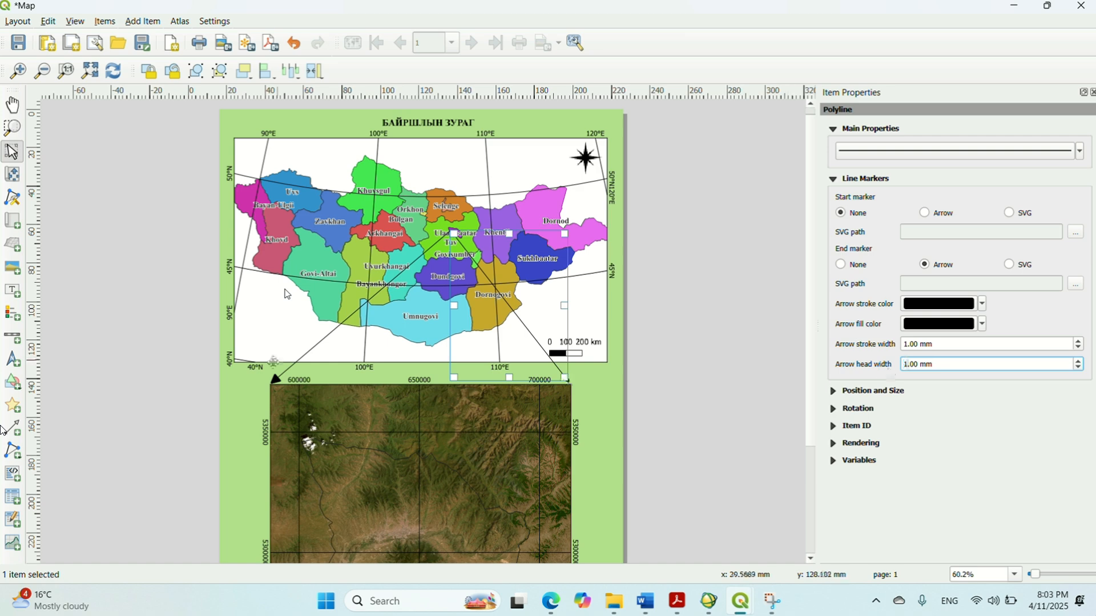
{"action": "left_click", "coordinate": [274, 379]}
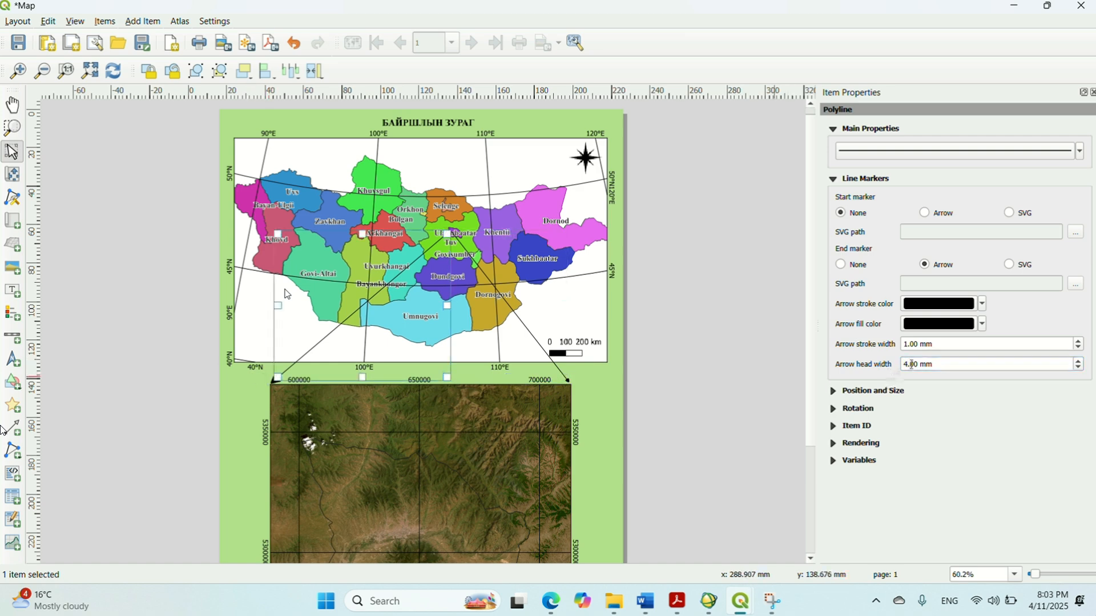
{"action": "left_click", "coordinate": [687, 398]}
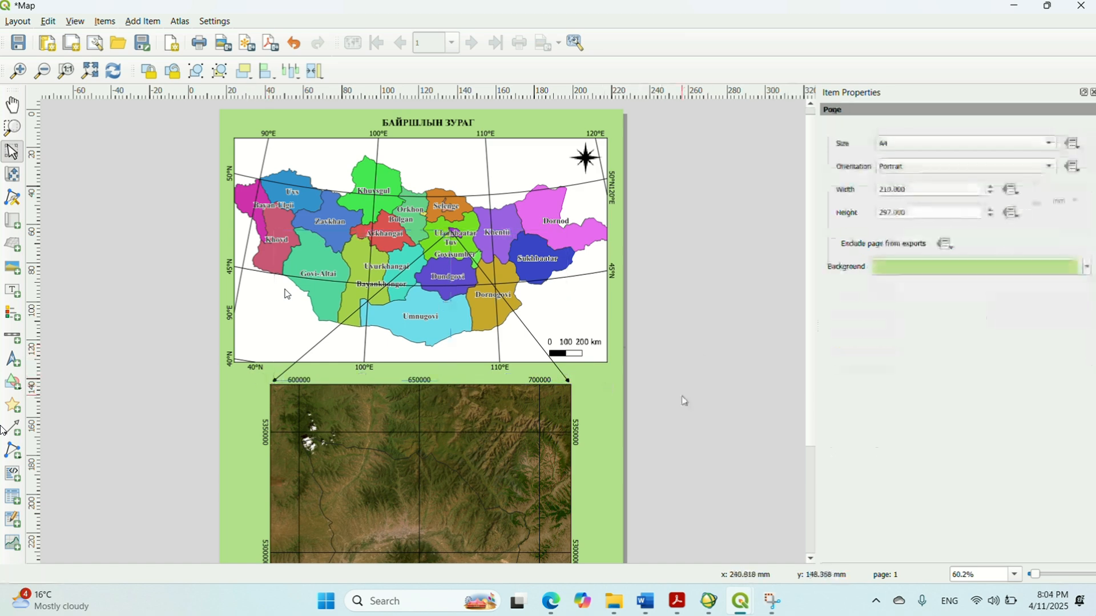
{"action": "left_click_drag", "start_coordinate": [810, 324], "coordinate": [806, 304]}
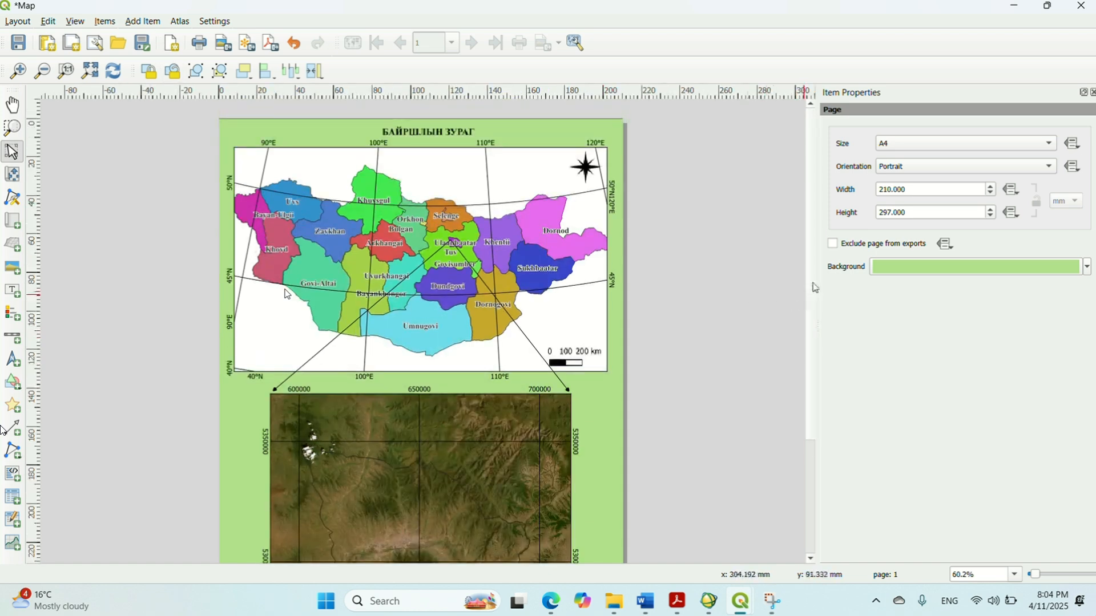
{"action": "scroll", "coordinate": [816, 287], "scroll_direction": "down", "scroll_amount": 3}
{"action": "scroll", "coordinate": [813, 302], "scroll_direction": "up", "scroll_amount": 3}
{"action": "left_click", "coordinate": [145, 23]}
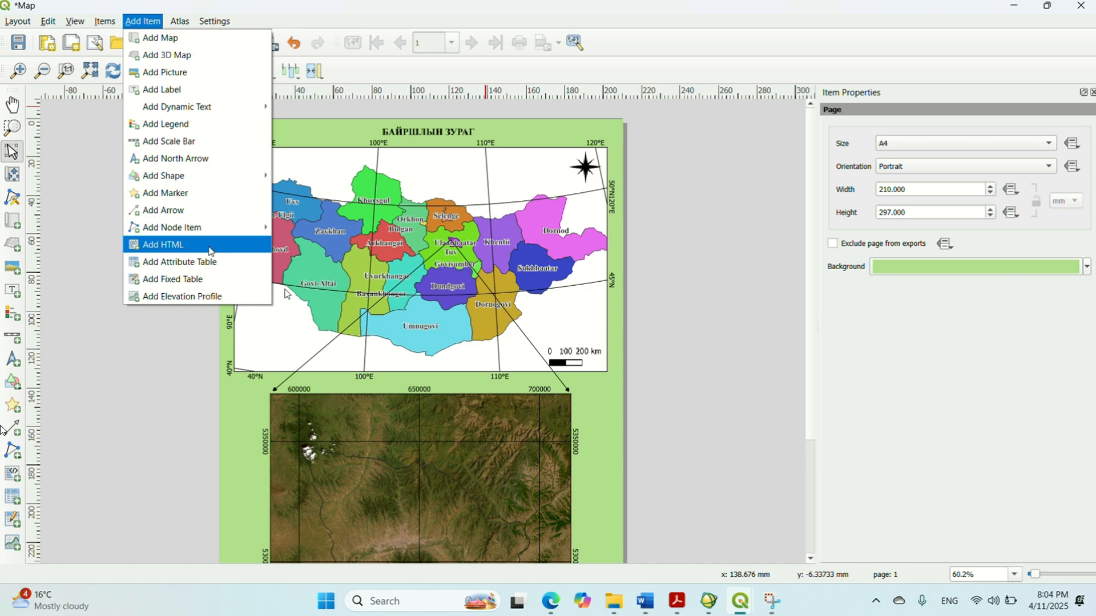
{"action": "left_click", "coordinate": [676, 137]}
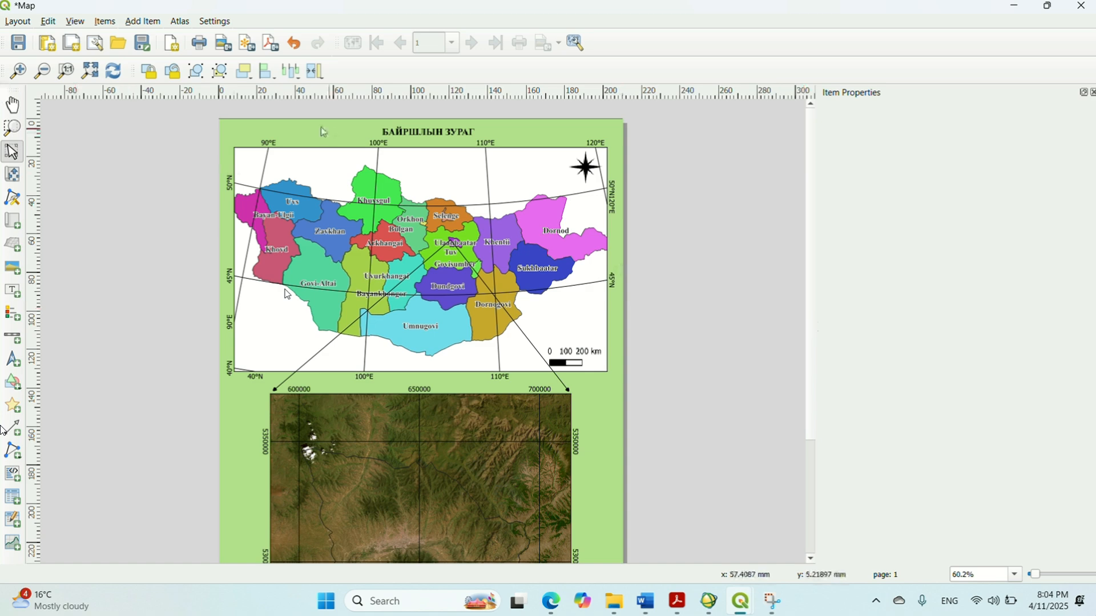
Start exporting the layout as a JPEG image and browse for a destination folder
{"action": "left_click", "coordinate": [25, 23]}
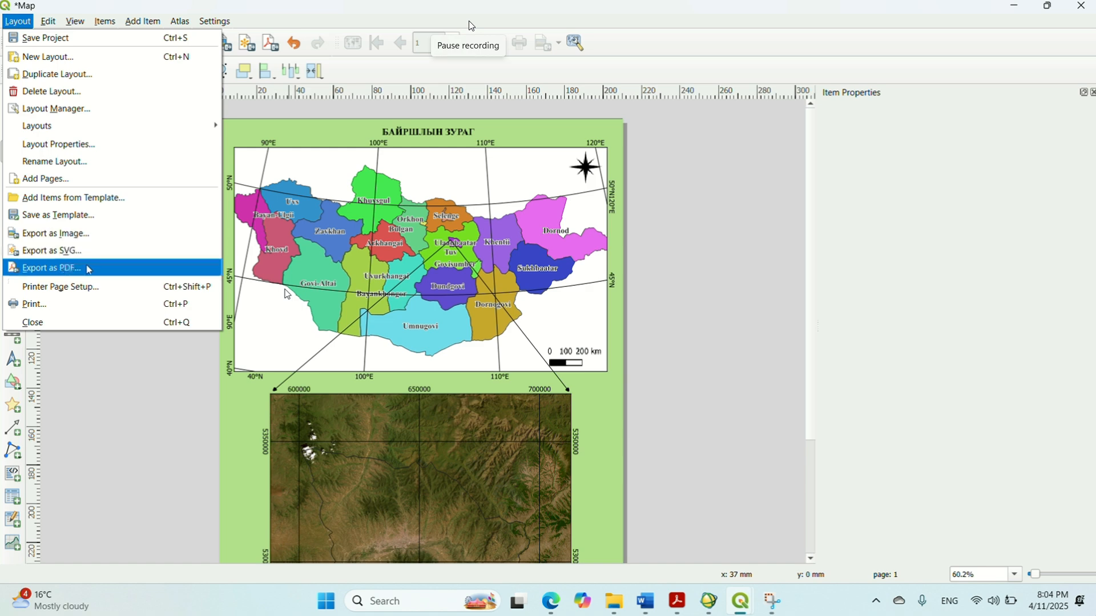
{"action": "left_click", "coordinate": [100, 239]}
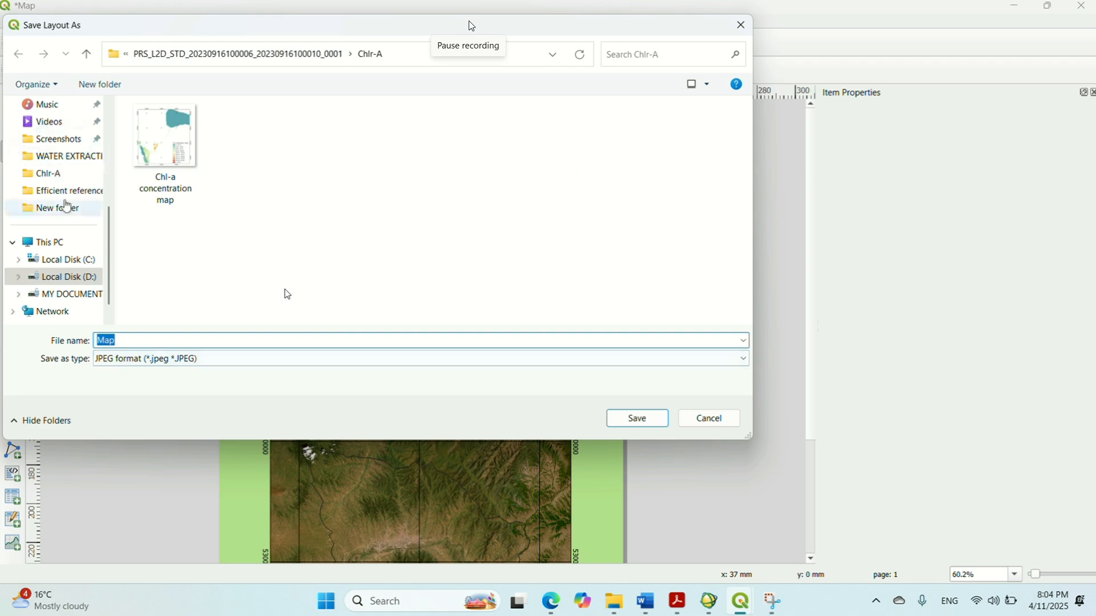
{"action": "scroll", "coordinate": [66, 206], "scroll_direction": "up", "scroll_amount": 2}
{"action": "left_click", "coordinate": [58, 140]}
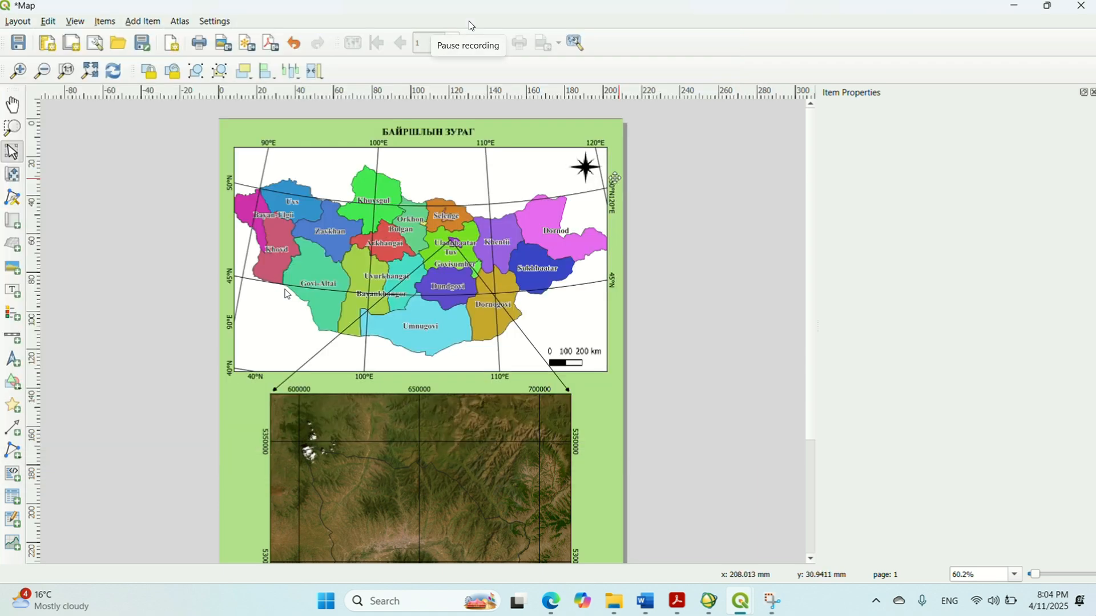